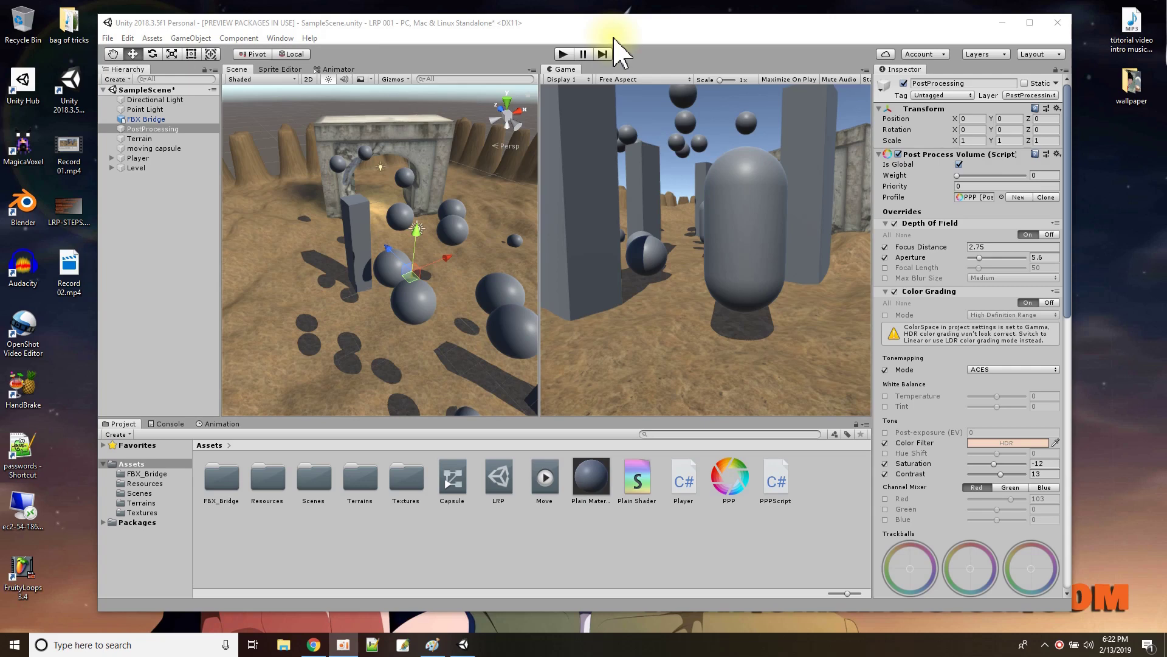
# - Enter Play mode in SampleScene and raise the post-process volume weight
pyautogui.click(614, 38)
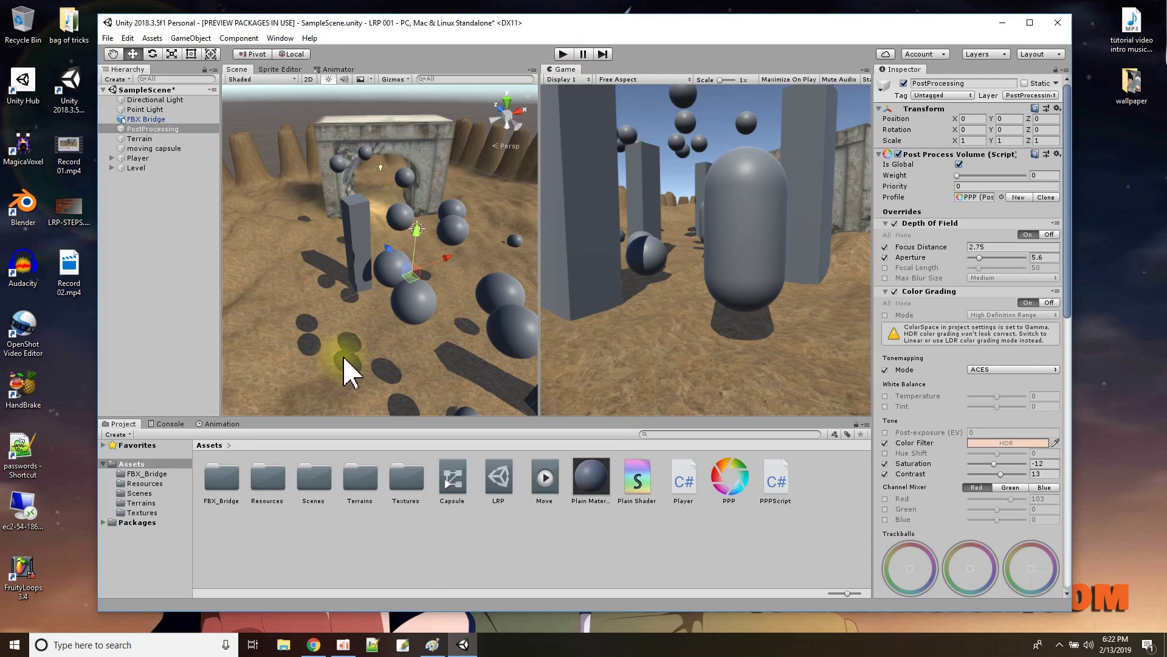
pyautogui.click(563, 54)
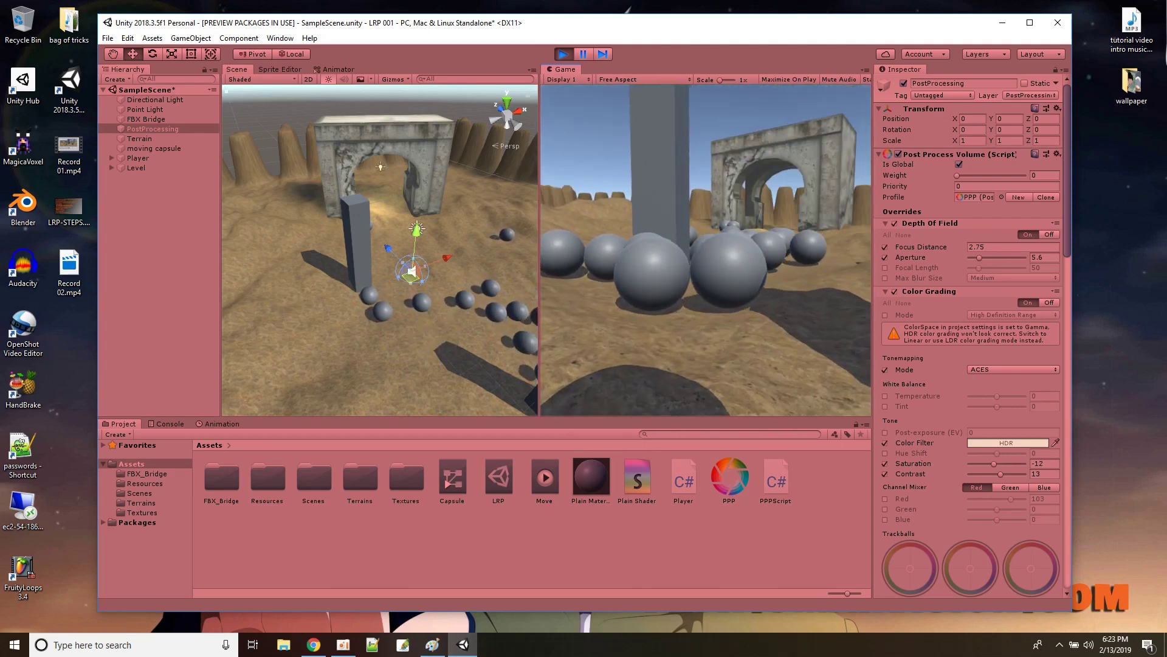
pyautogui.moveTo(956, 175); pyautogui.dragTo(1028, 175)
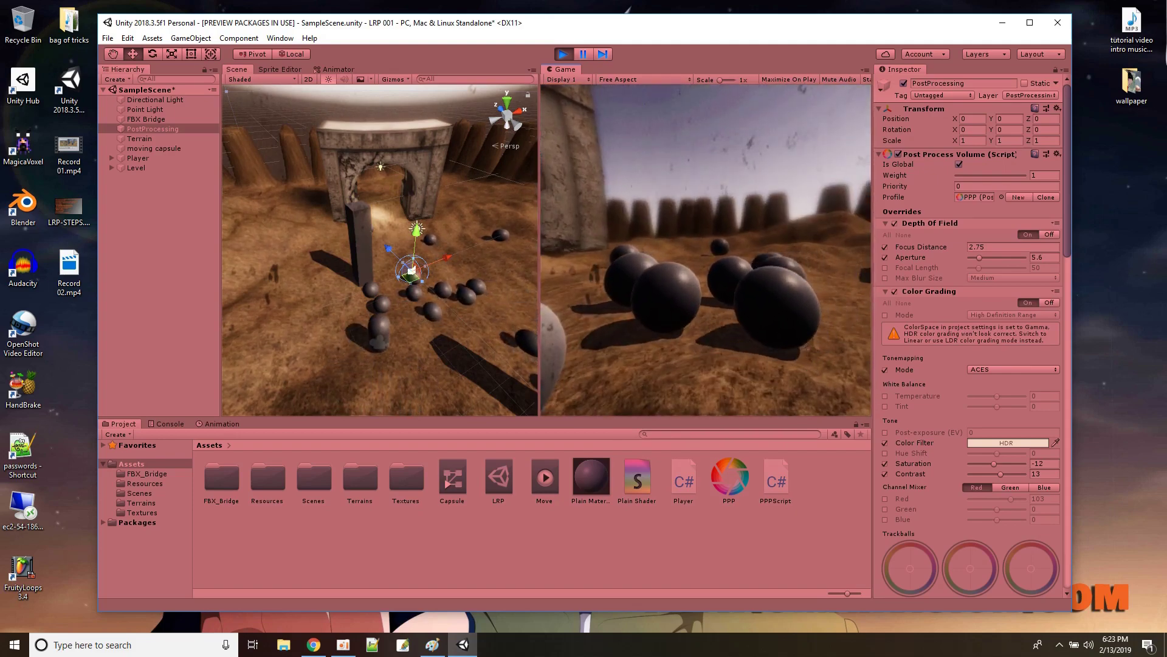
# - Stop Play mode and minimize Unity to the desktop
pyautogui.click(564, 54)
pyautogui.press('super+d')
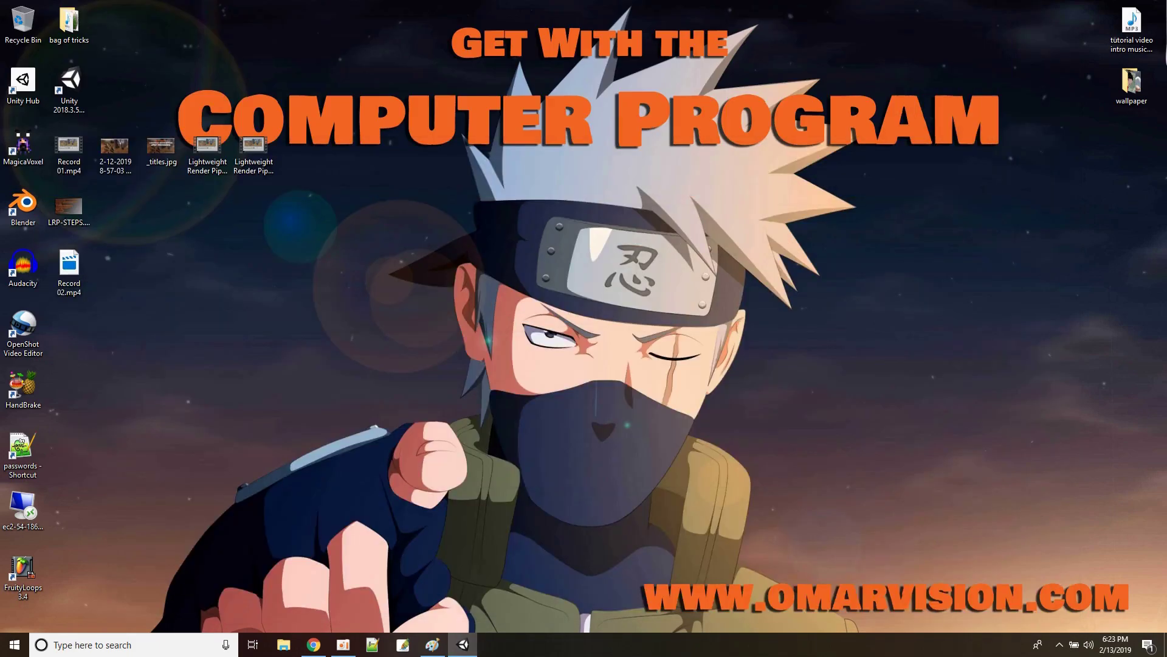
# - Position the LRP-STEPS.jpg checklist in Paint on screen and launch Unity Hub
pyautogui.click(432, 644)
pyautogui.moveTo(647, 99); pyautogui.dragTo(580, 125)
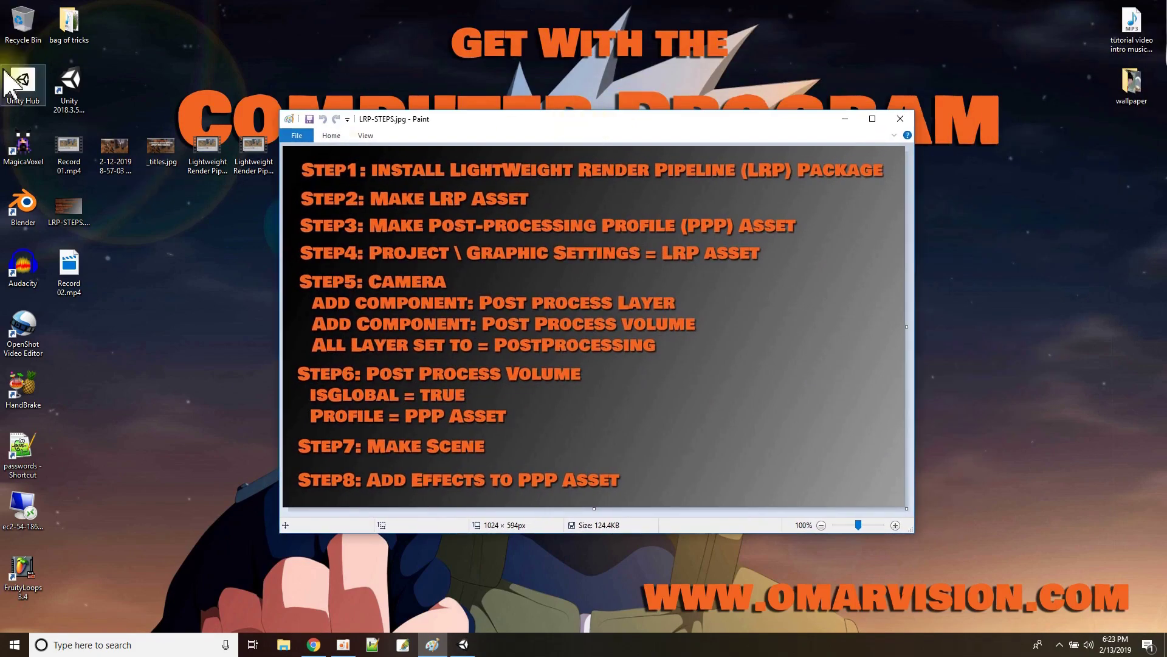
pyautogui.moveTo(438, 128)
pyautogui.mouseDown()
pyautogui.moveTo(557, 105)
pyautogui.moveTo(592, 78)
pyautogui.mouseUp()
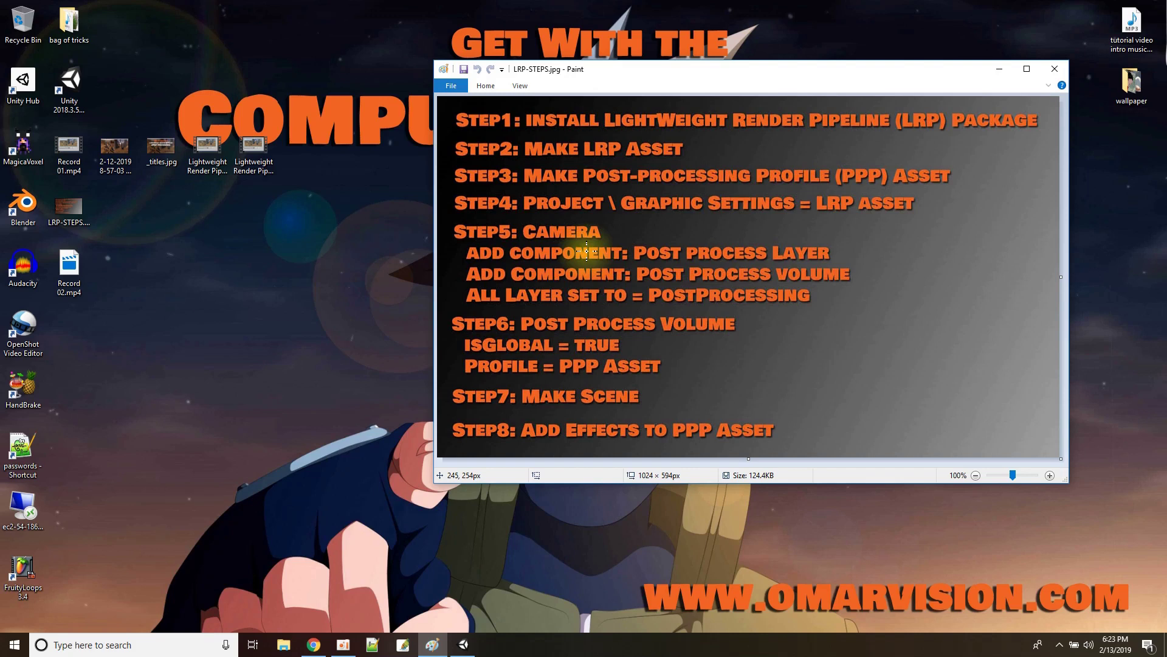
pyautogui.doubleClick(20, 85)
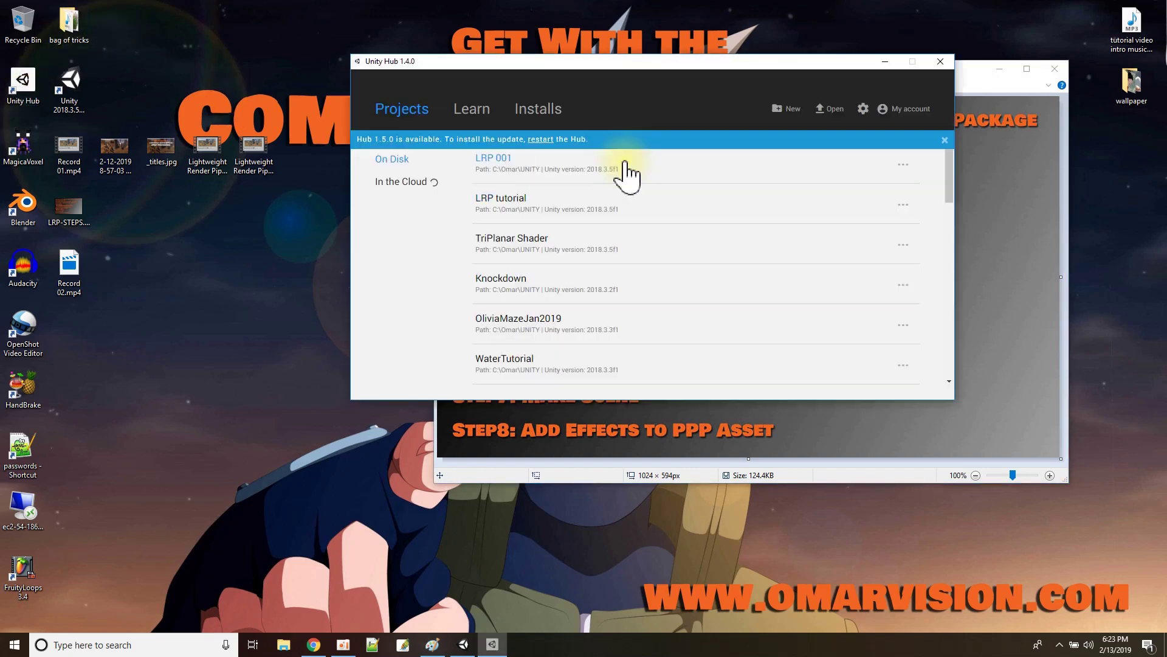
# - Start a new 3D project, name it 'LRP PPP Tutorial', and create it
pyautogui.click(780, 116)
pyautogui.moveTo(584, 195); pyautogui.dragTo(472, 227)
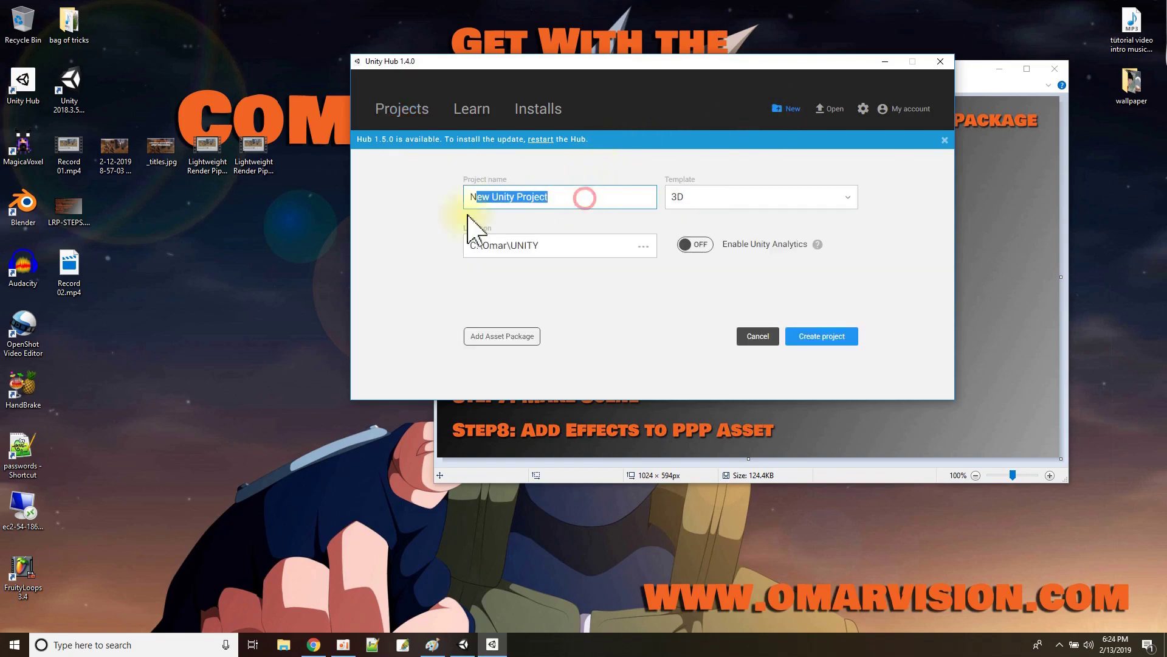
pyautogui.write('LRP PPP Tutorial')
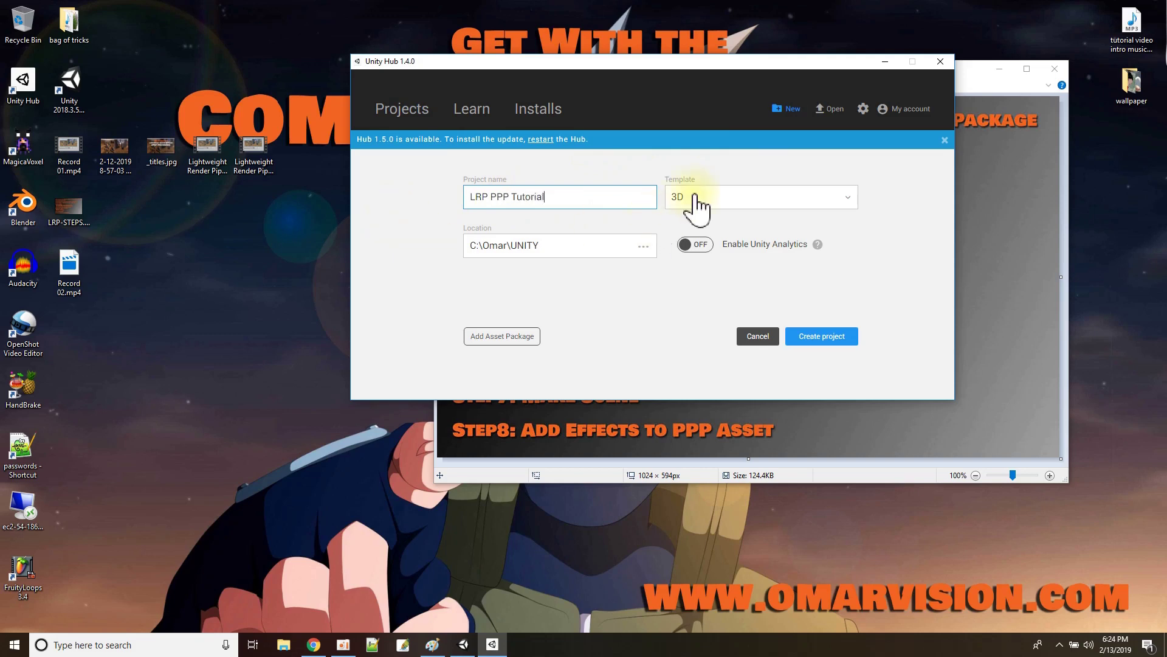
pyautogui.click(801, 335)
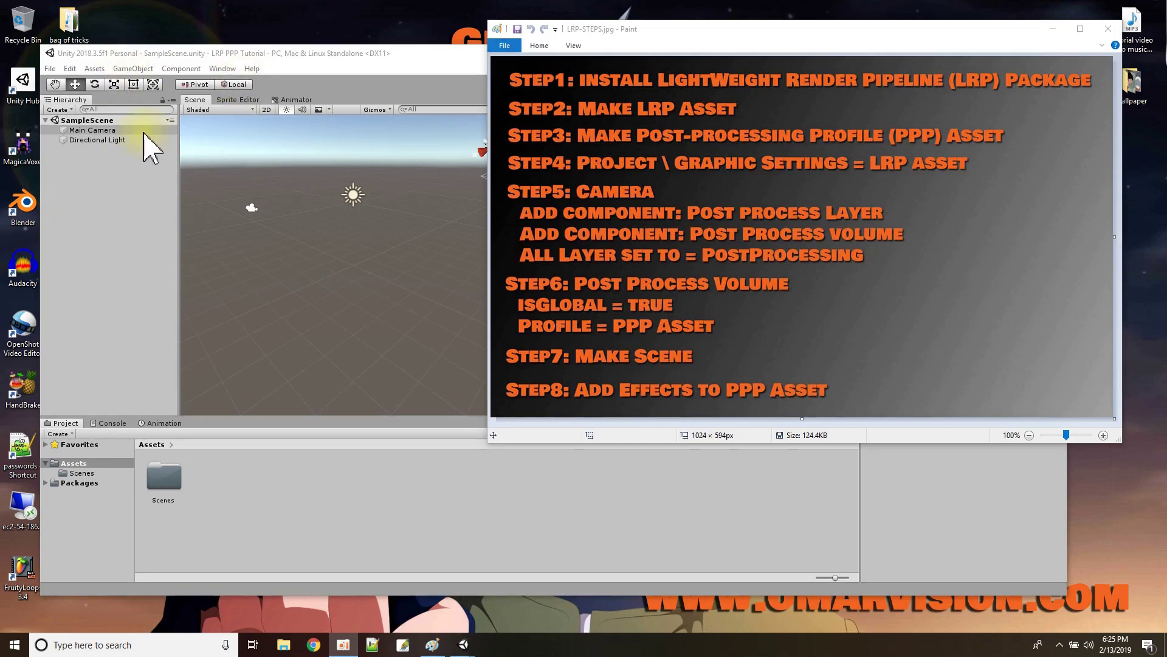
# - Move the Paint checklist off screen and expand the Packages folder in the Project panel
pyautogui.moveTo(605, 33)
pyautogui.mouseDown()
pyautogui.moveTo(672, 152)
pyautogui.moveTo(699, 122)
pyautogui.moveTo(727, 213)
pyautogui.moveTo(644, 158)
pyautogui.mouseUp()
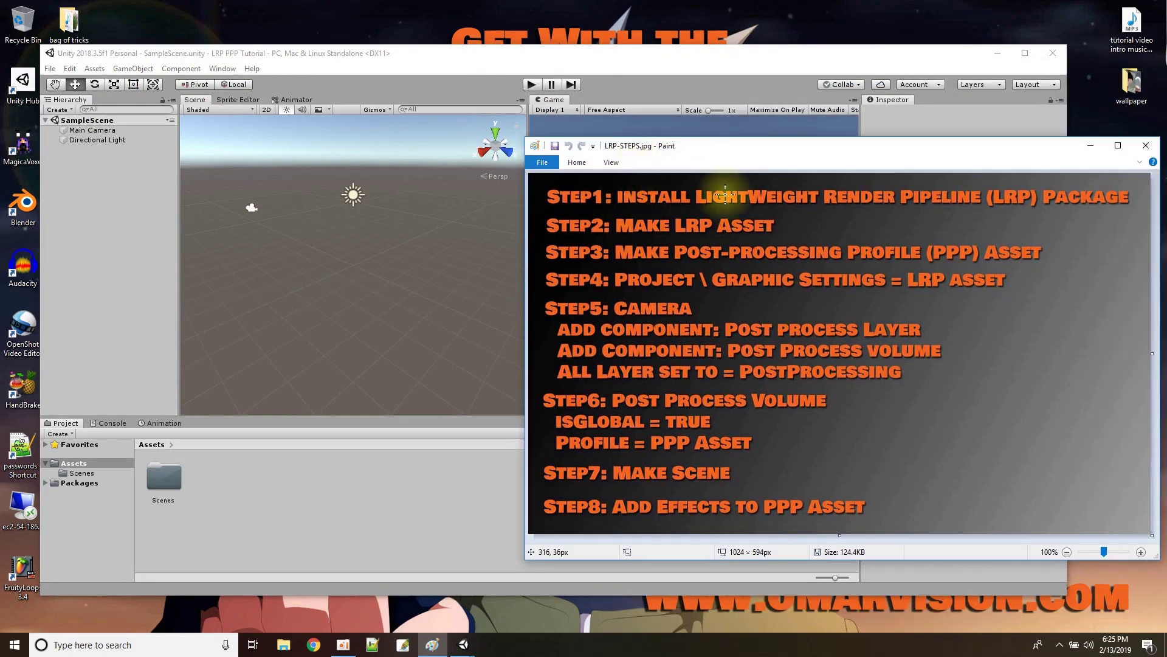
pyautogui.click(804, 156)
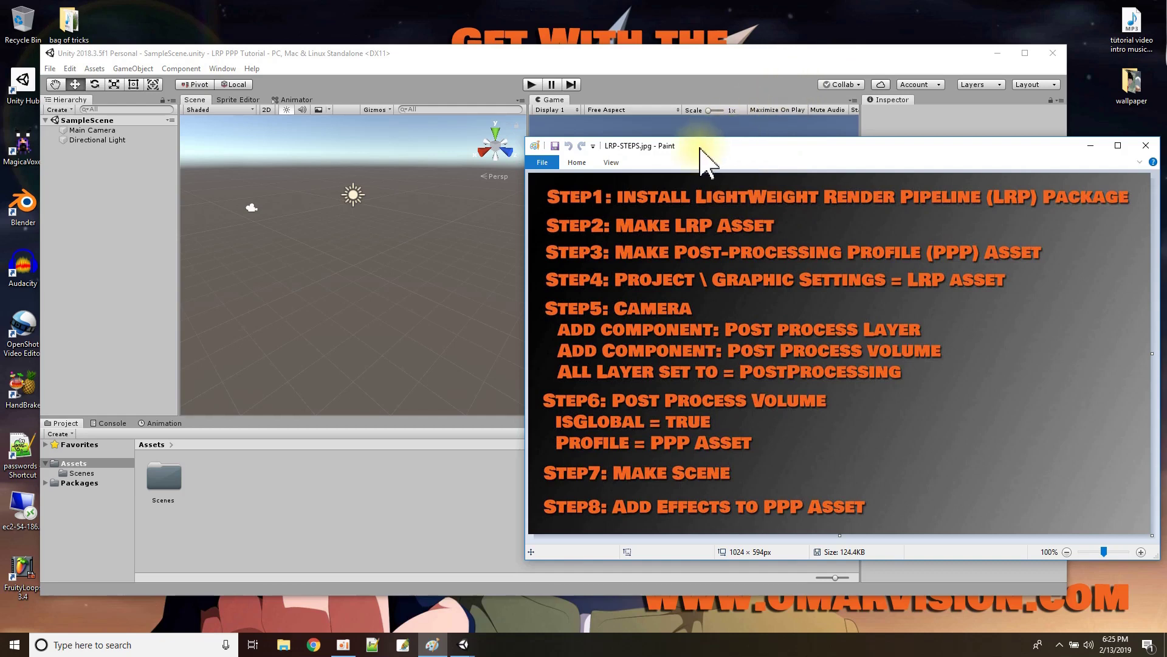
pyautogui.moveTo(701, 156); pyautogui.dragTo(699, 0)
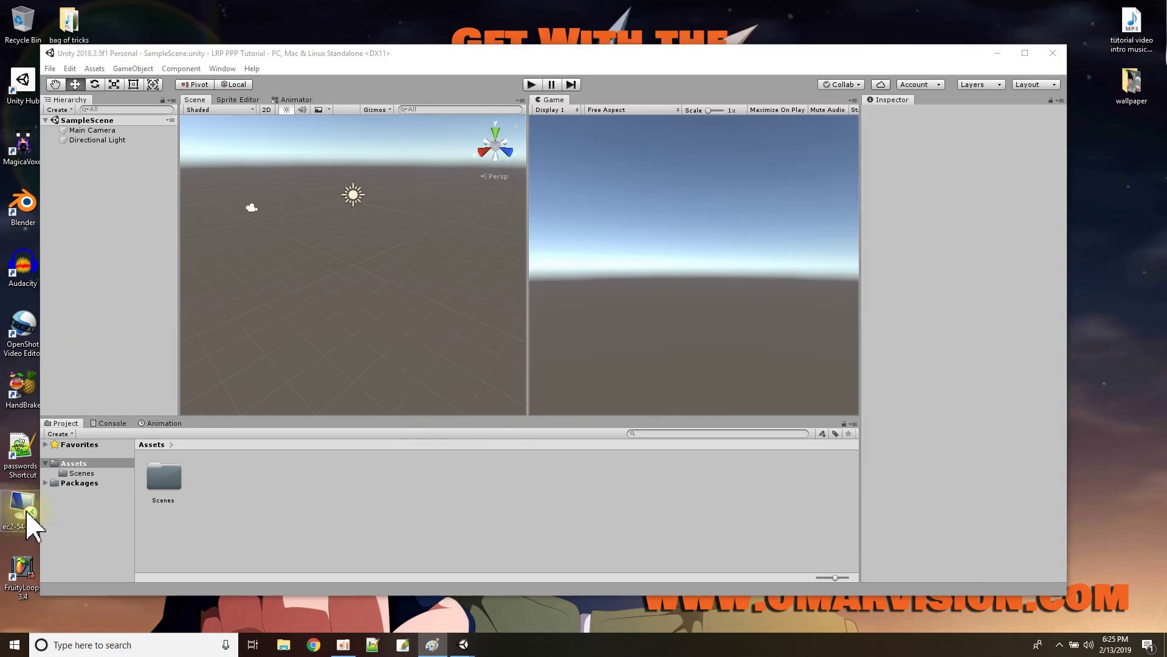
pyautogui.click(46, 483)
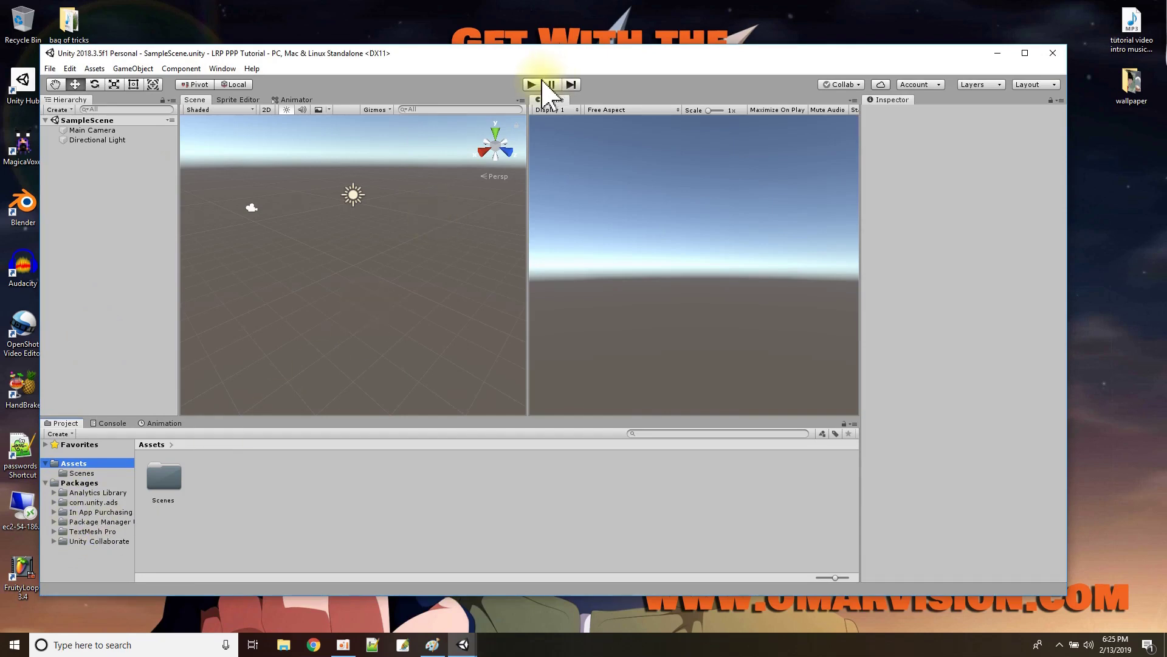
# - Open Window > Package Manager and enable Advanced > Show preview packages
pyautogui.click(214, 69)
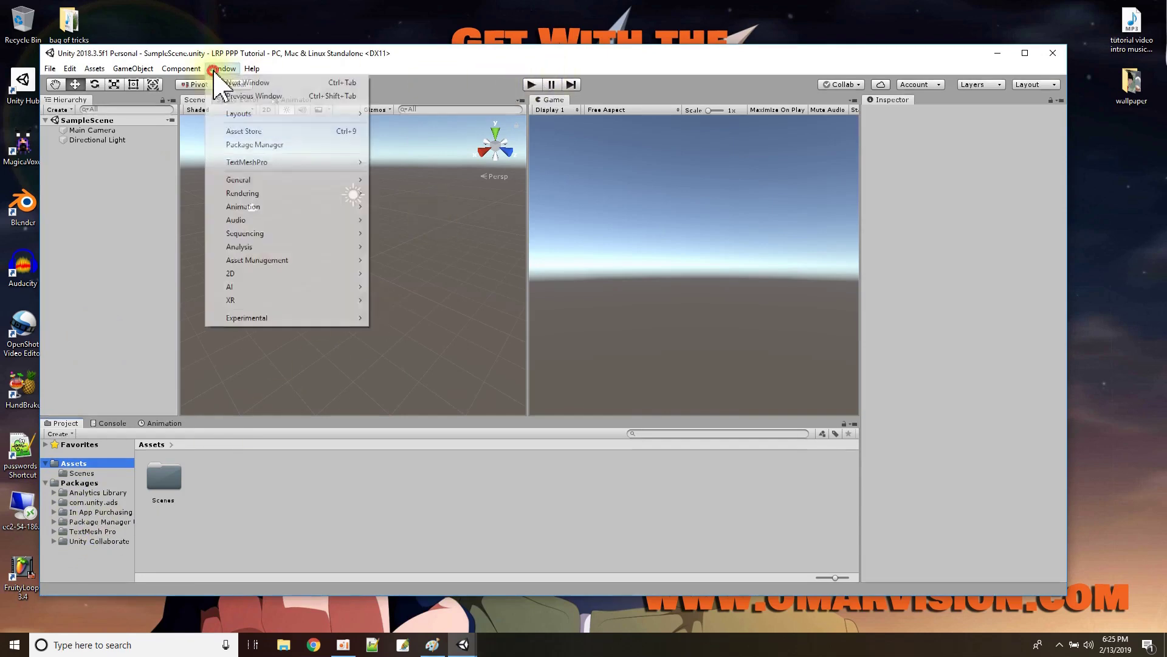
pyautogui.click(240, 145)
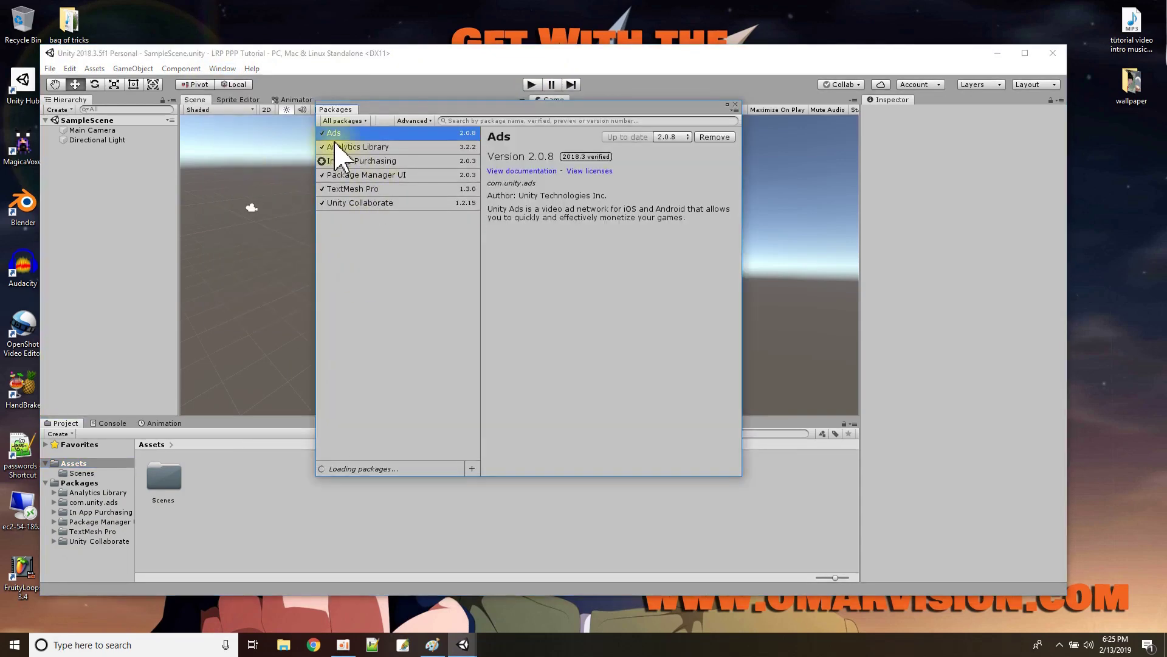
pyautogui.click(425, 121)
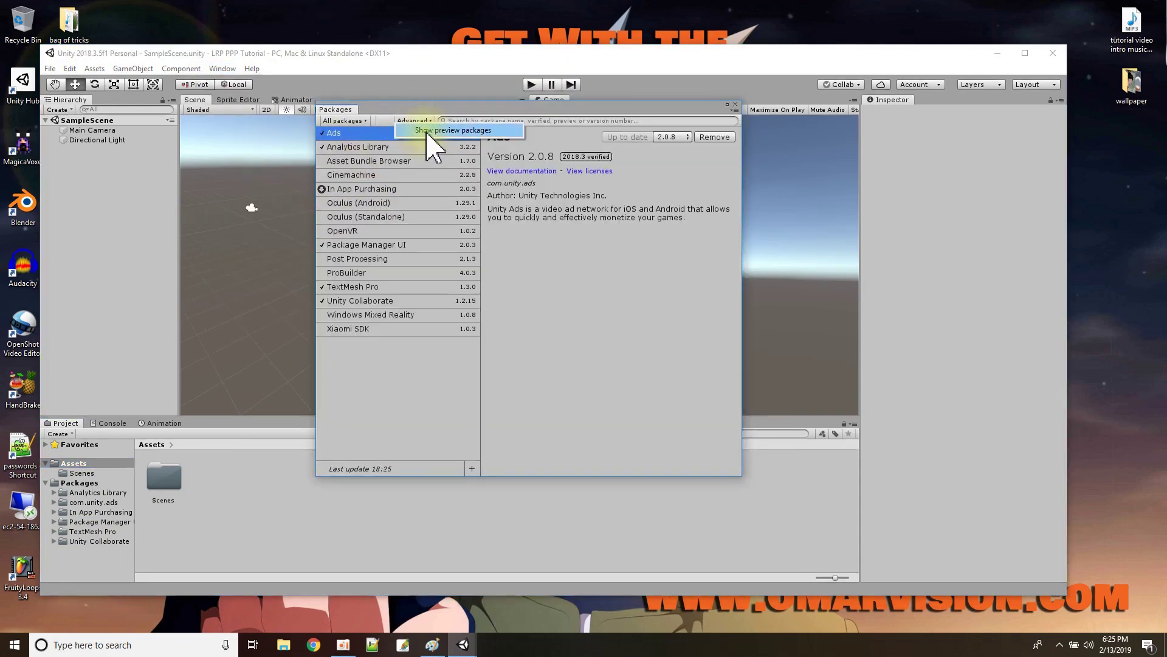
pyautogui.click(429, 131)
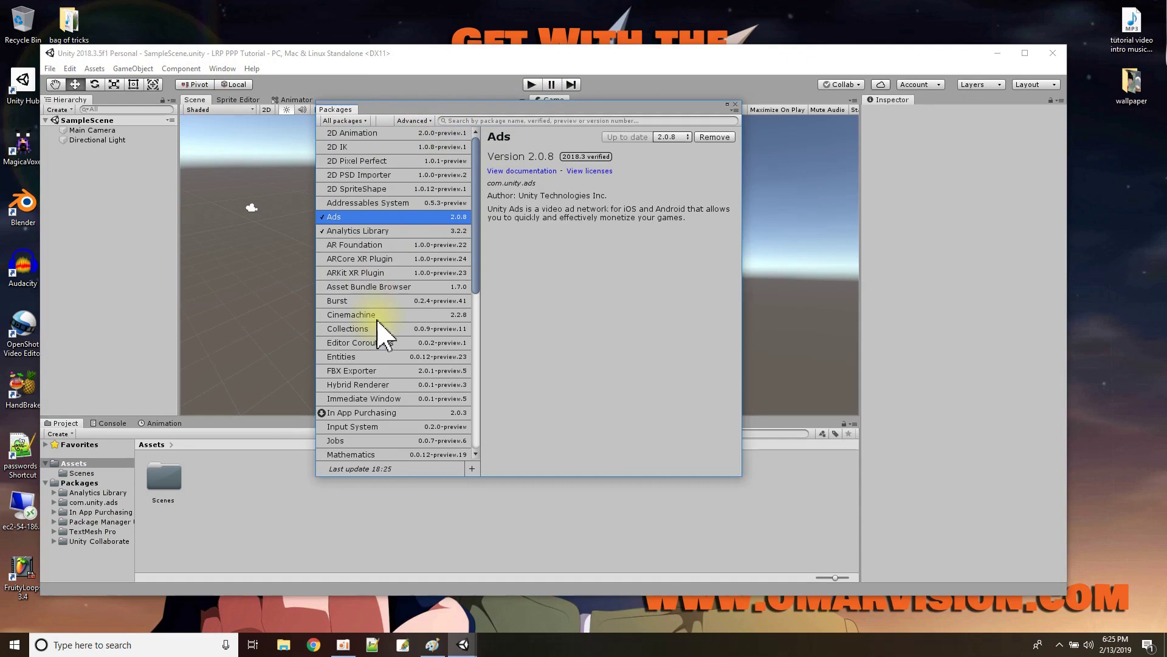
# - Select Render-Pipelines.Lightweight and install version 4.9.0-preview
pyautogui.scroll(-6, 378, 322)
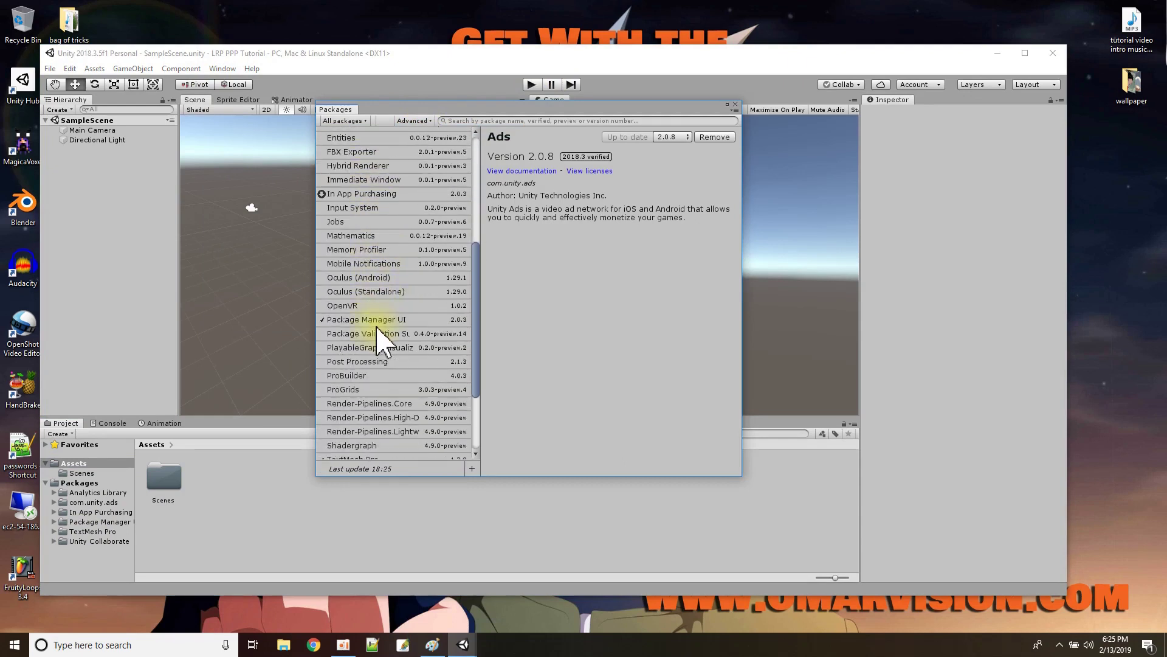
pyautogui.scroll(-1, 368, 348)
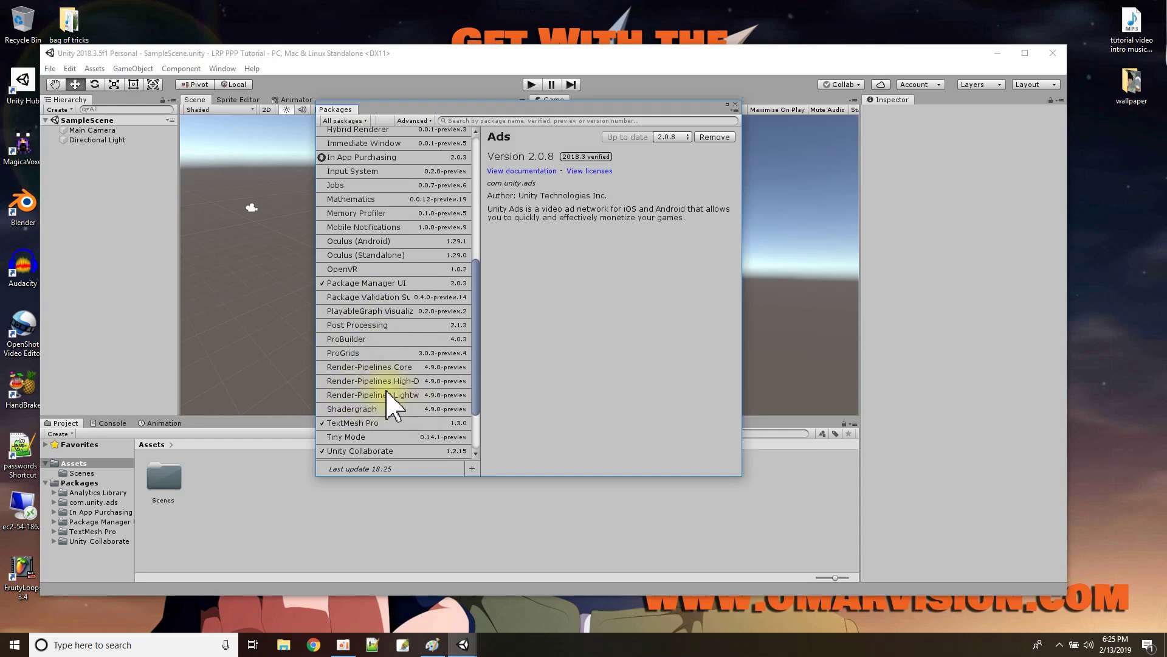
pyautogui.click(426, 397)
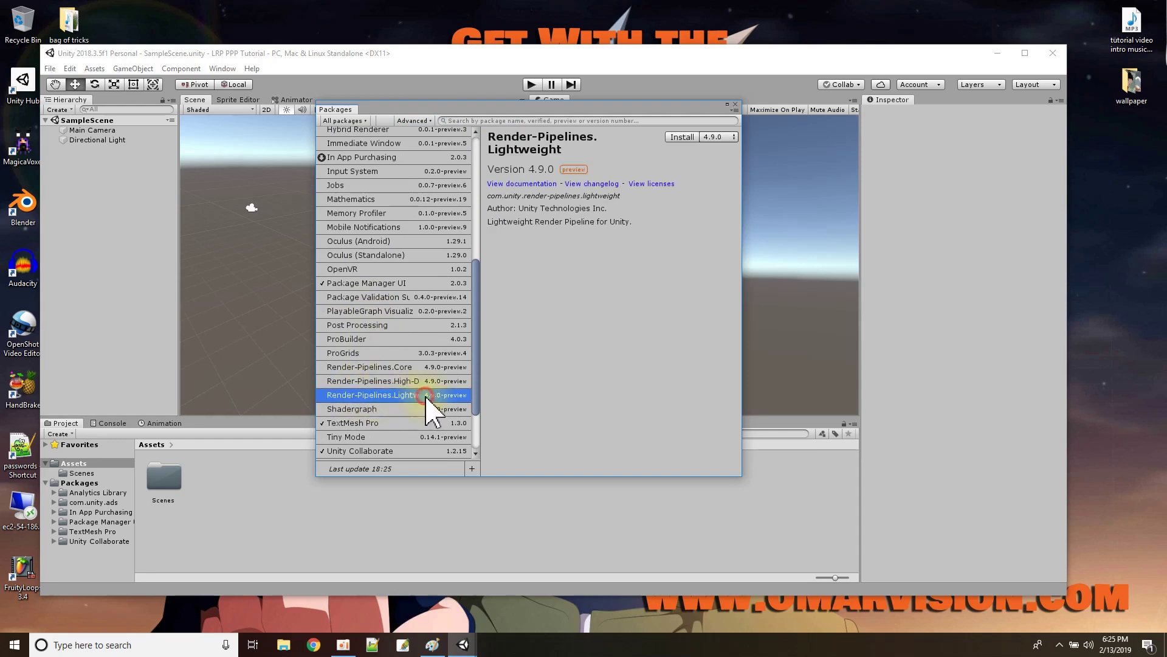
pyautogui.click(686, 137)
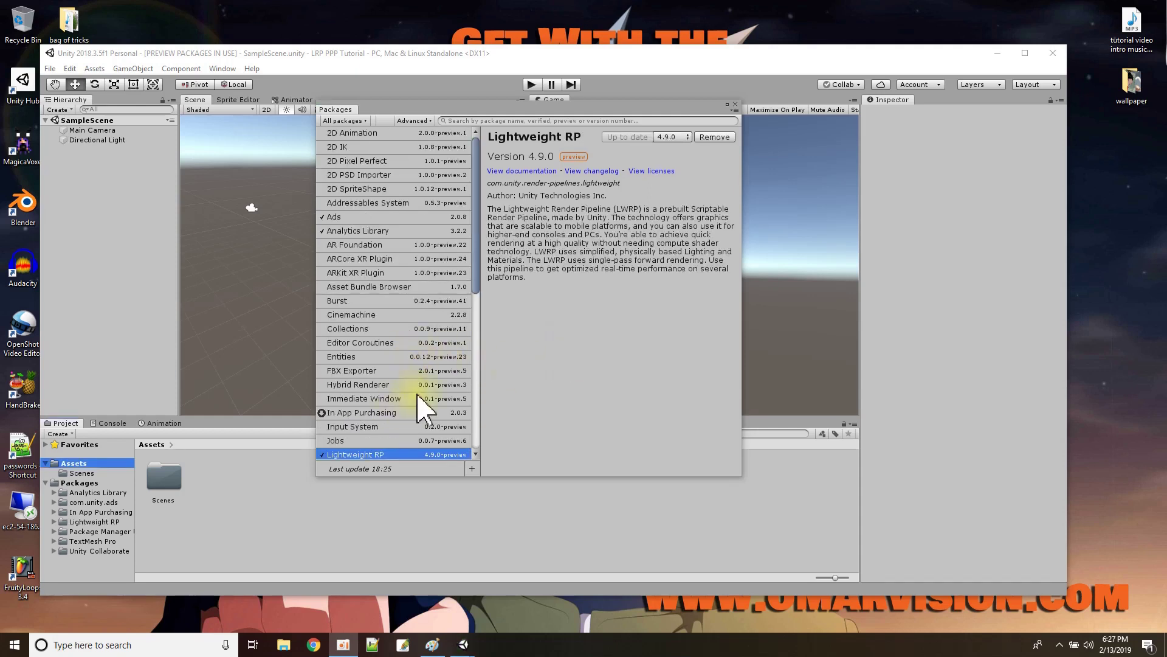
# - Show the contents of the Lightweight RP package folder in the Project panel
pyautogui.click(54, 522)
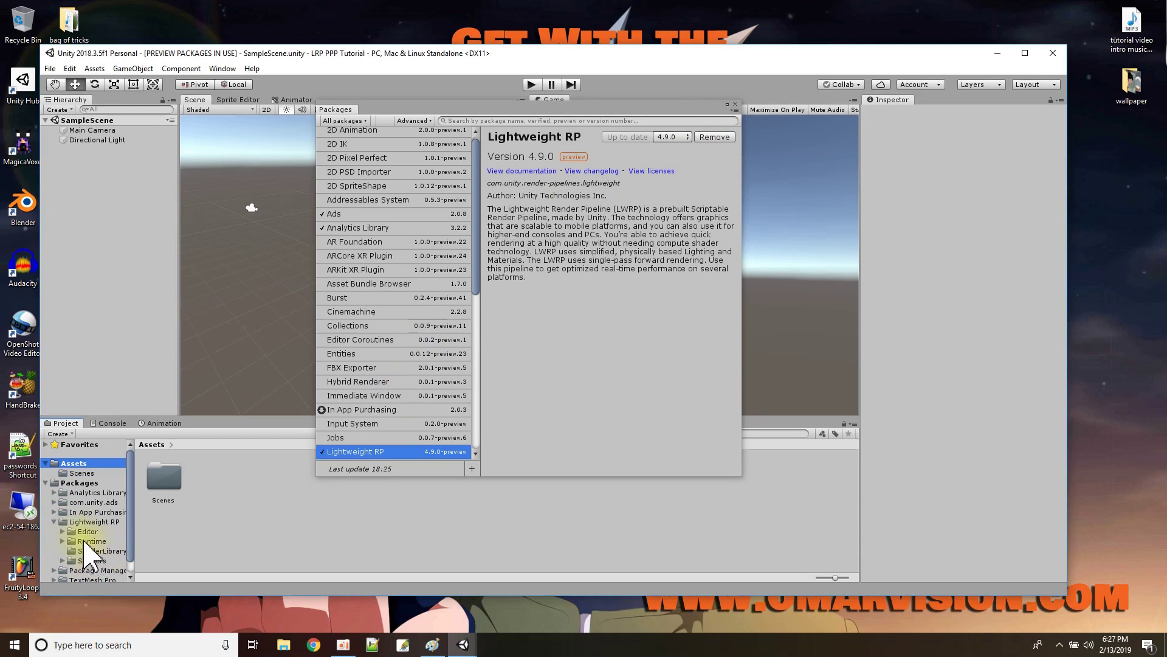
pyautogui.click(55, 521)
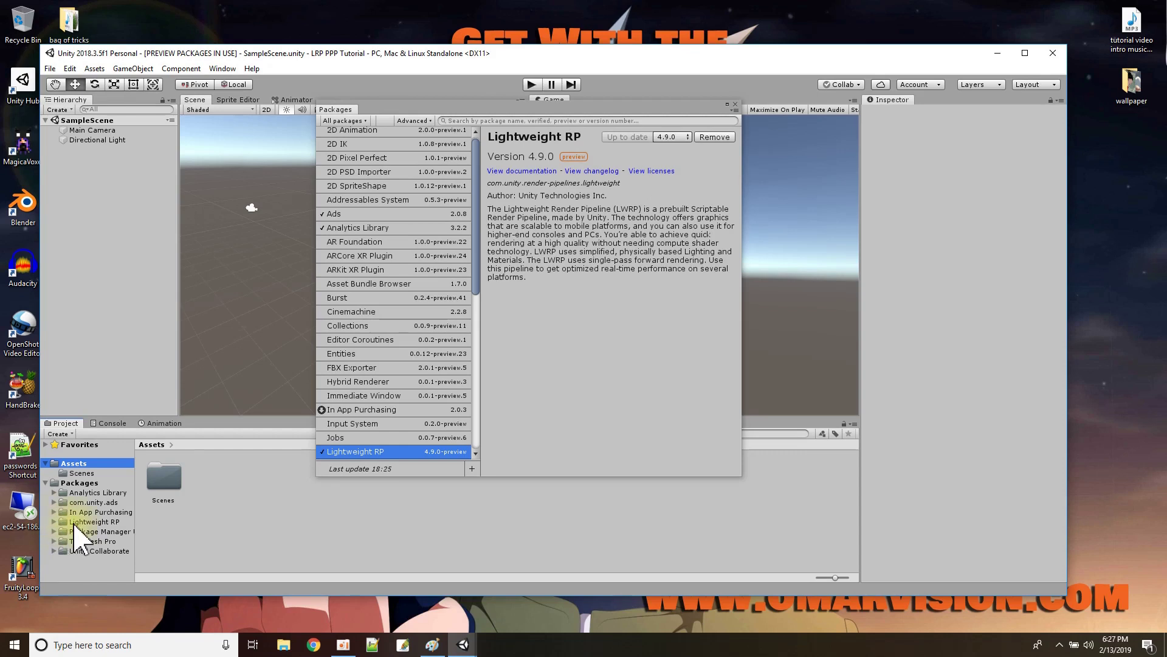
pyautogui.click(76, 522)
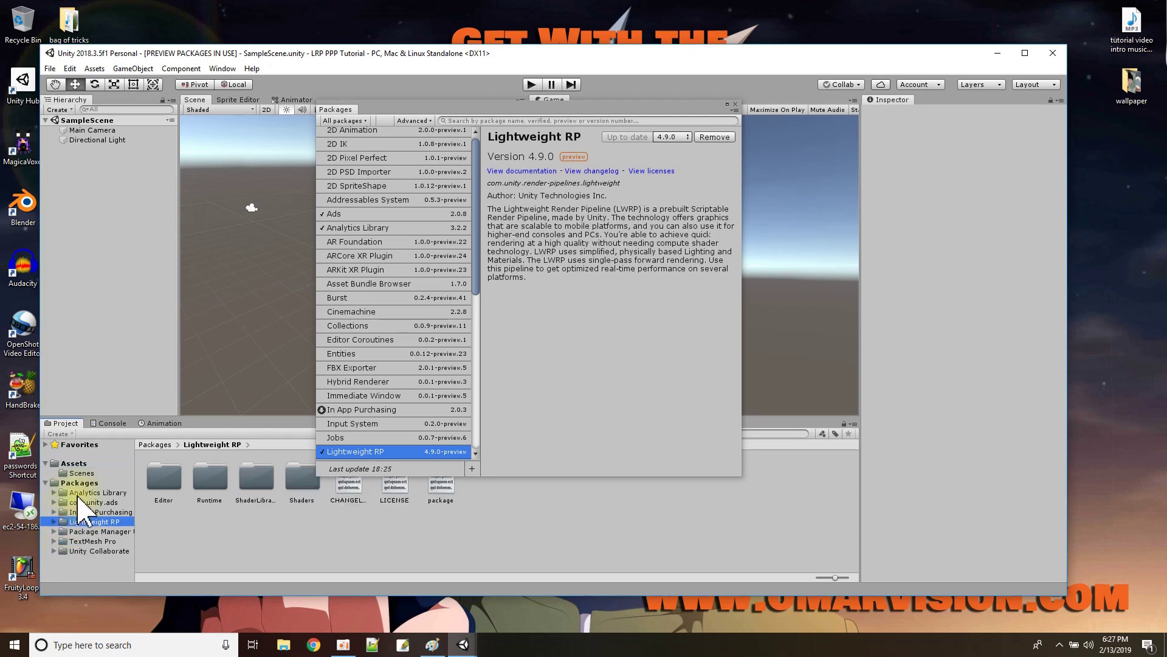
# - Review the In App Purchasing, Post Processing and Shadergraph package details
pyautogui.click(371, 410)
pyautogui.scroll(-3, 374, 416)
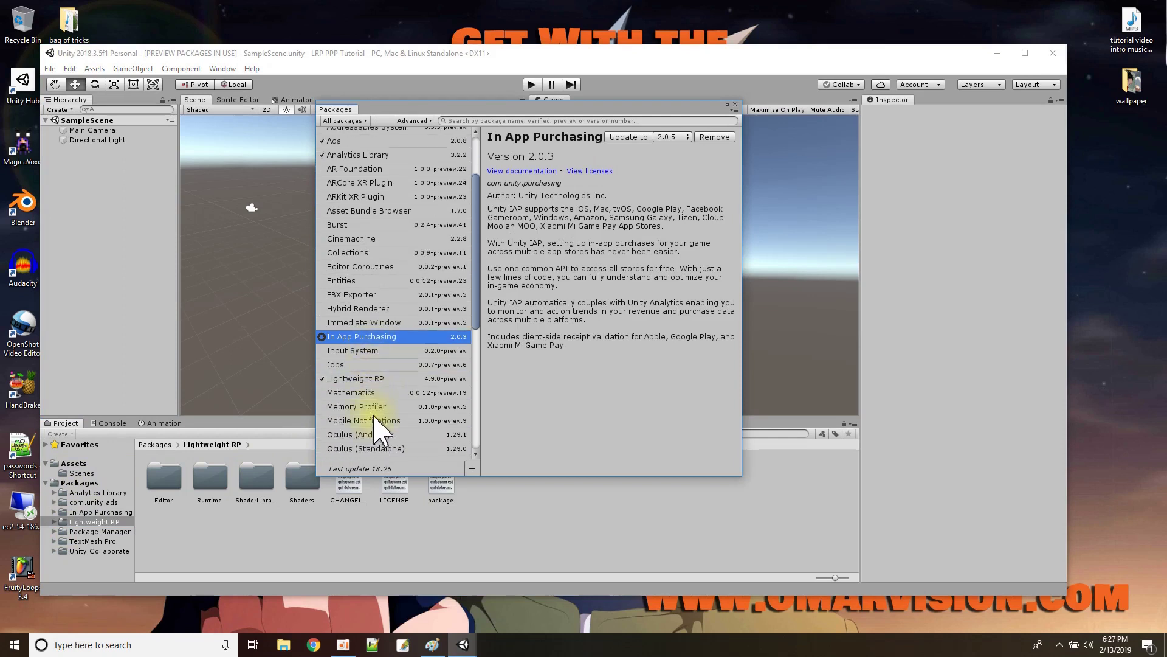
pyautogui.scroll(-5, 383, 417)
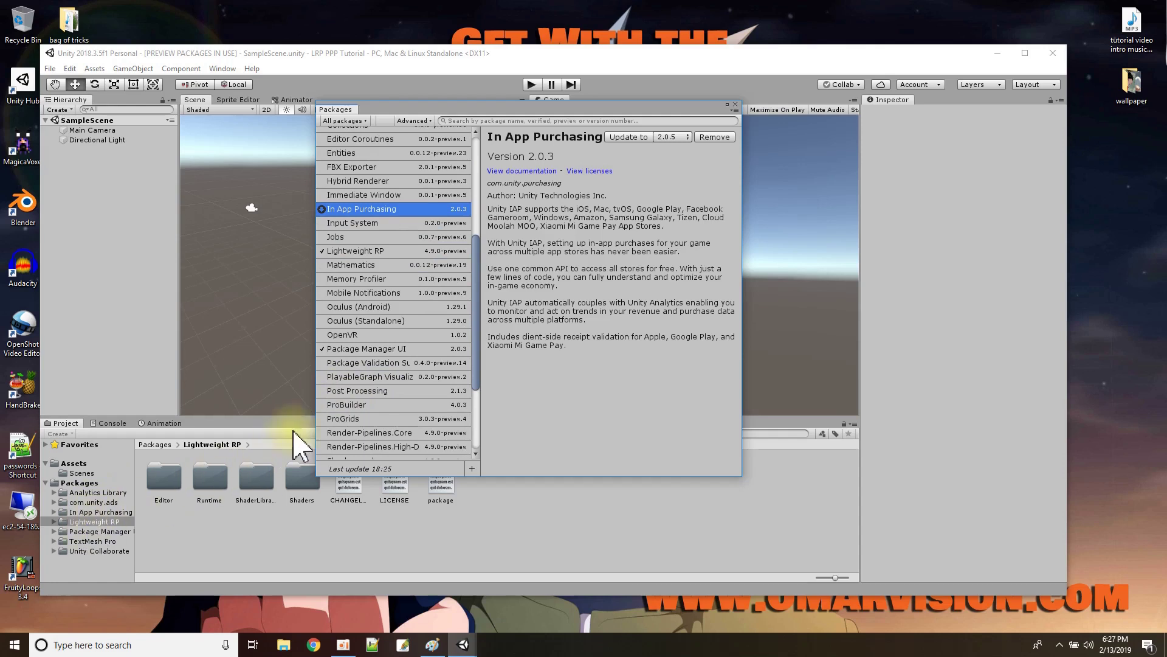
pyautogui.scroll(-2, 377, 392)
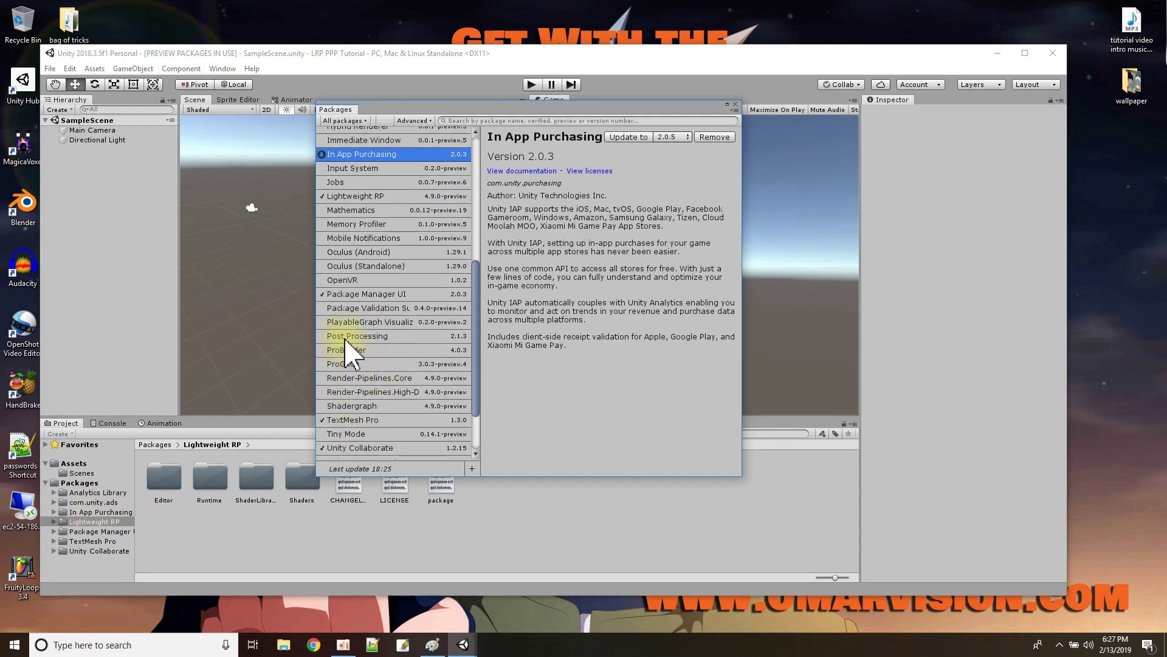
pyautogui.click(345, 337)
pyautogui.click(355, 406)
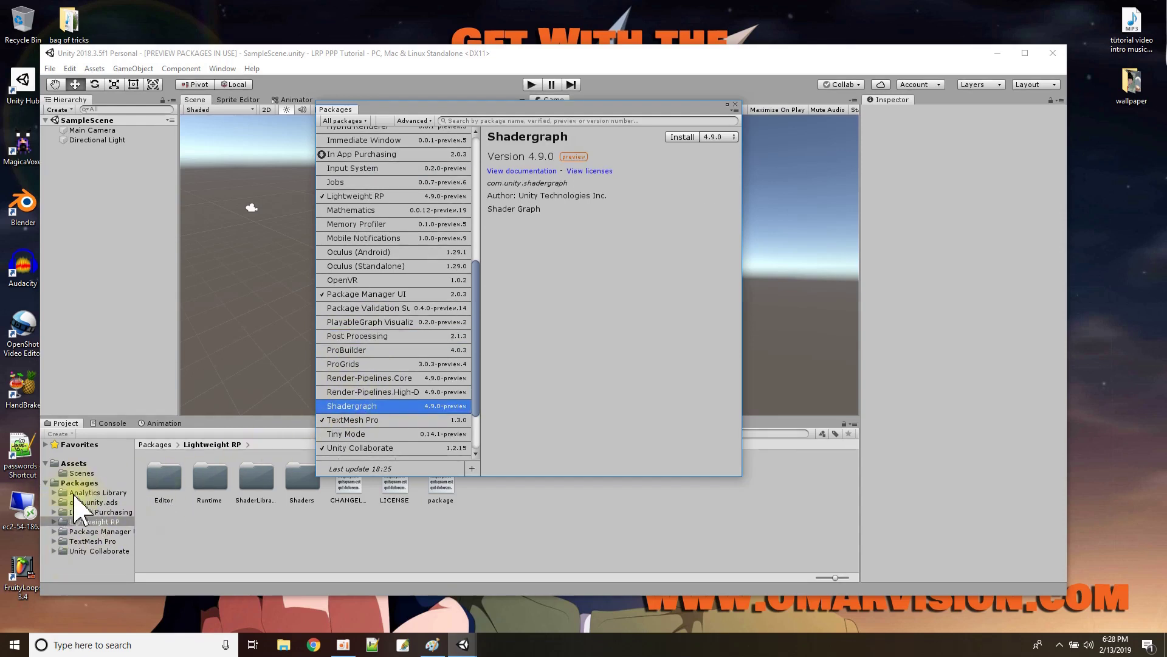
# - Remove the Ads package, then move aside and close the Package Manager
pyautogui.scroll(10, 392, 292)
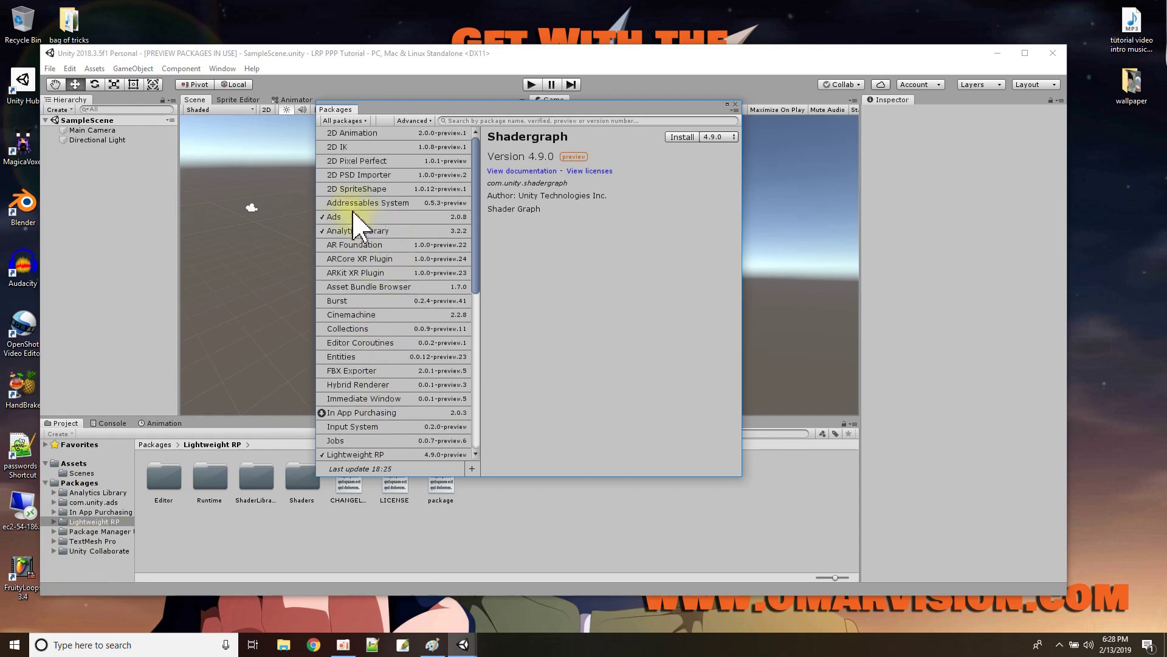
pyautogui.click(362, 216)
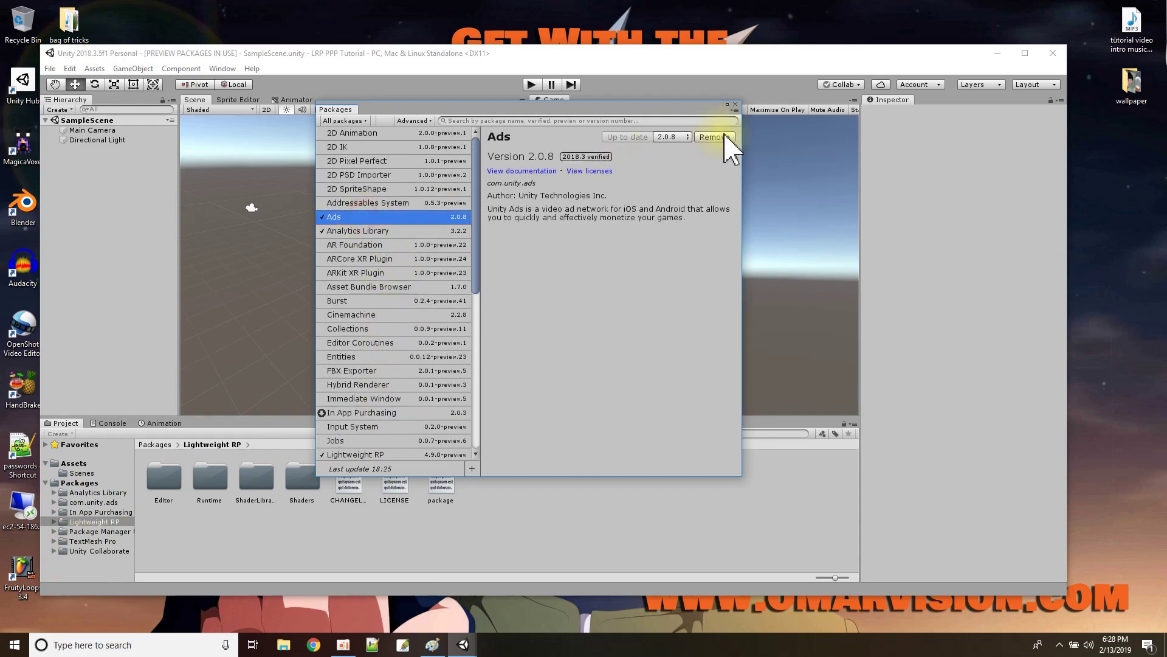
pyautogui.click(725, 136)
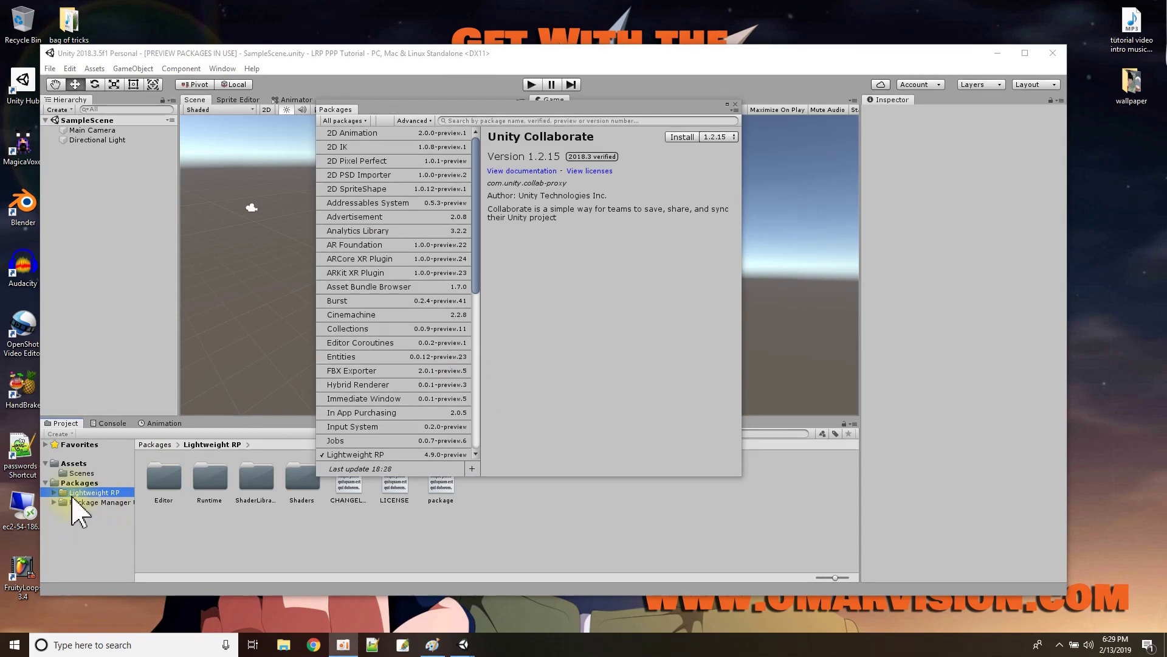
pyautogui.moveTo(404, 107); pyautogui.dragTo(489, 177)
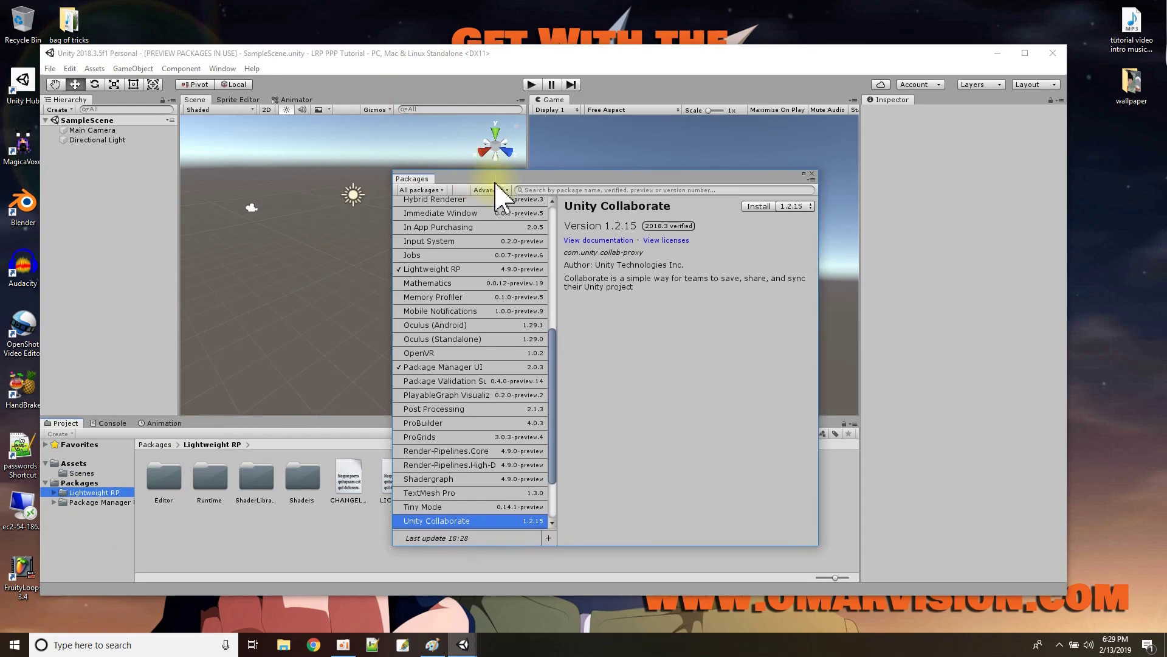
pyautogui.click(814, 173)
# - Show the Assets folder contents and move the Paint checklist off screen
pyautogui.click(68, 464)
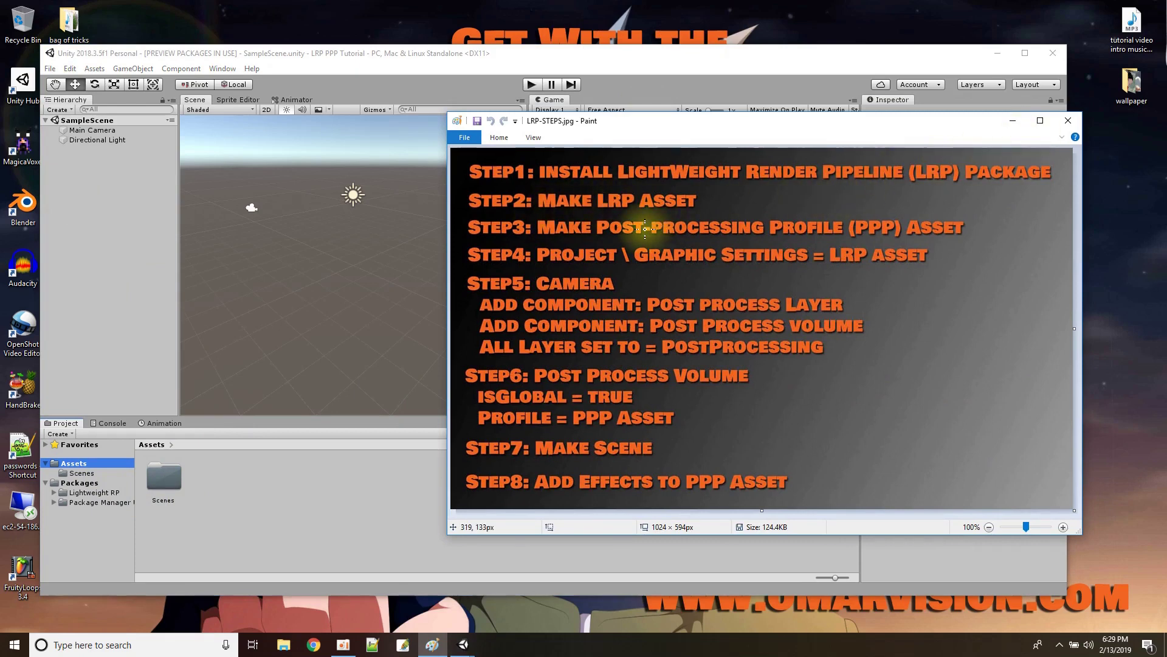
pyautogui.click(792, 132)
pyautogui.moveTo(632, 121)
pyautogui.mouseDown()
pyautogui.moveTo(591, 85)
pyautogui.moveTo(993, 18)
pyautogui.moveTo(1166, 12)
pyautogui.mouseUp()
# - Create a Lightweight Render Pipeline Asset named LRP in Assets
pyautogui.rightClick(218, 477)
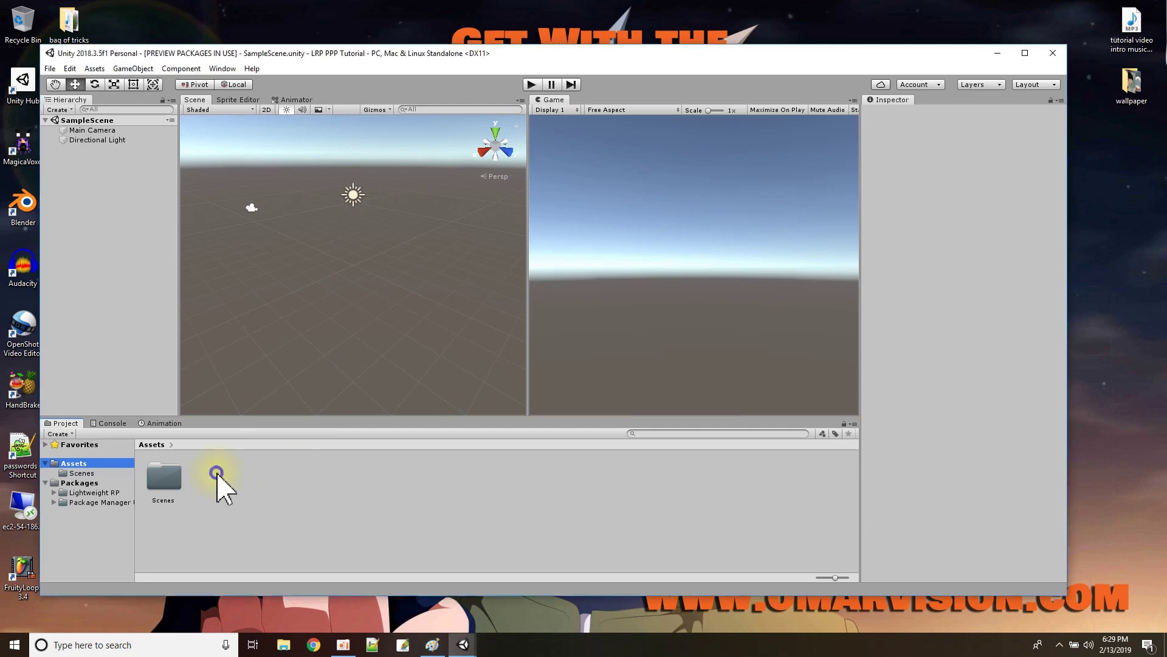
pyautogui.moveTo(259, 190)
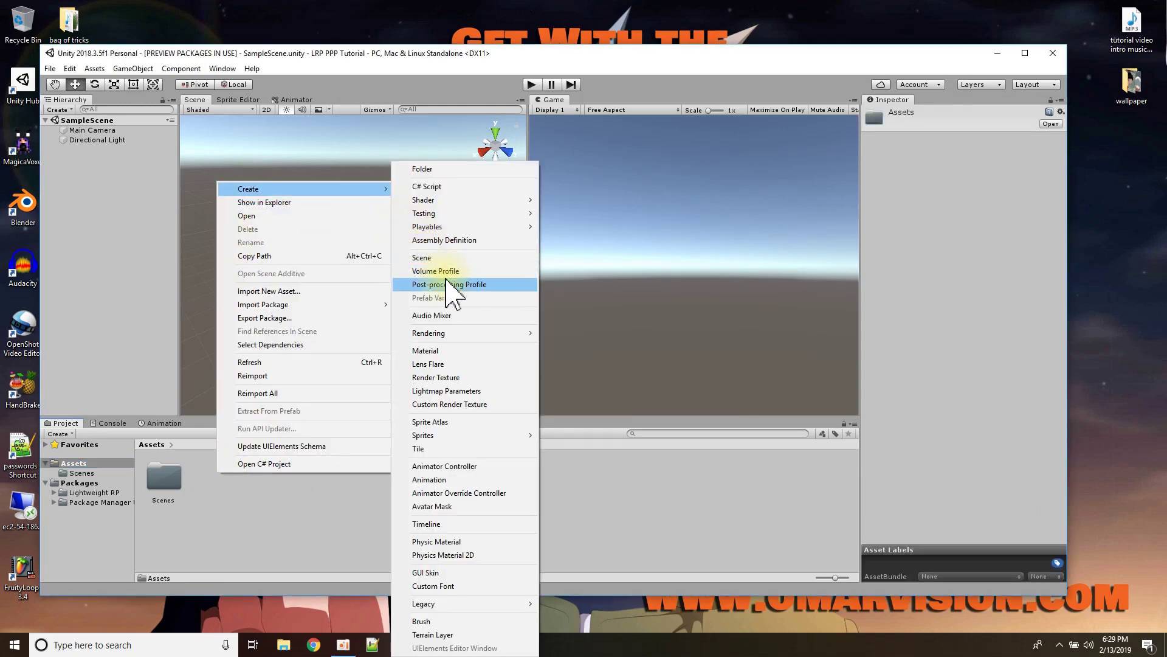
pyautogui.moveTo(465, 335)
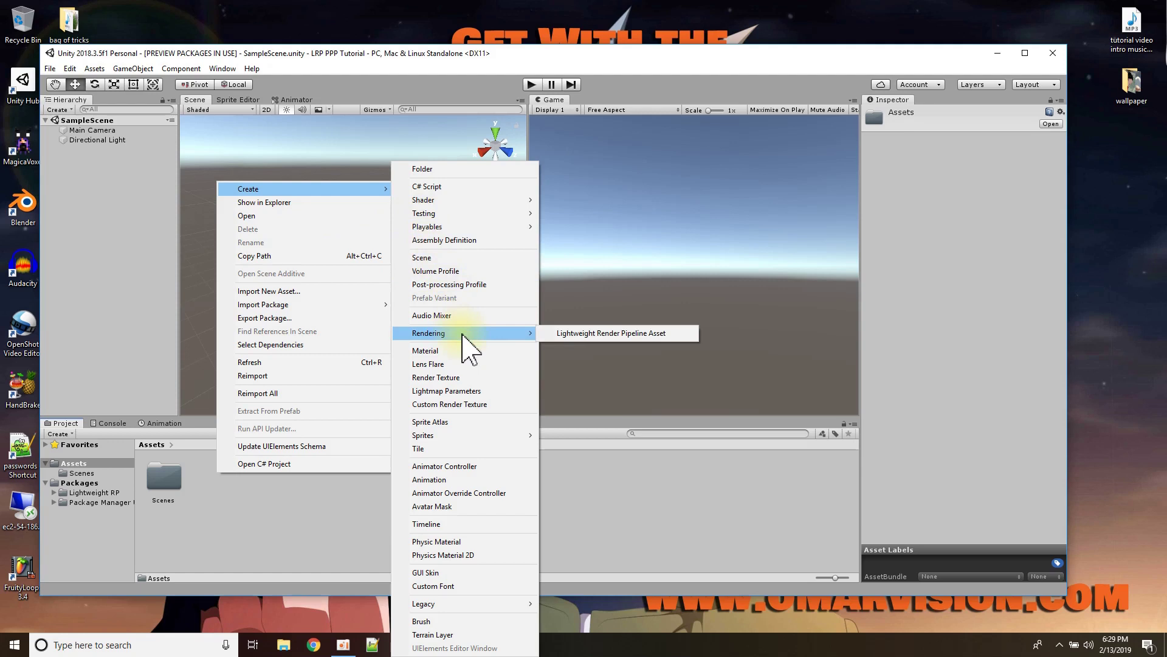
pyautogui.click(574, 334)
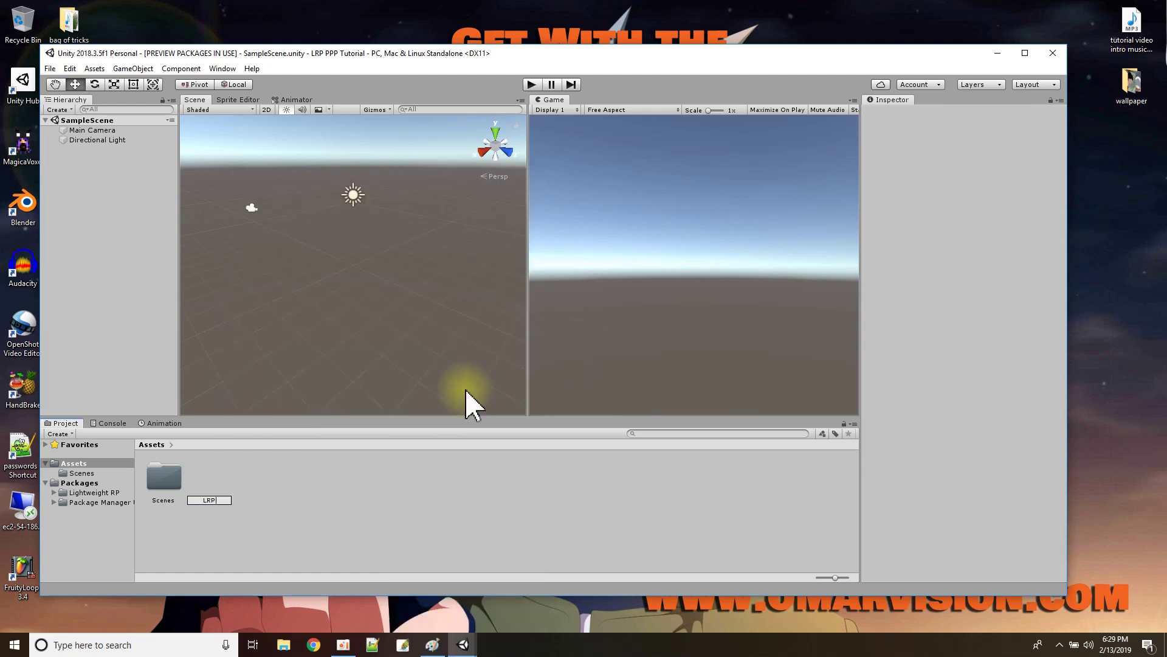
pyautogui.press('Return')
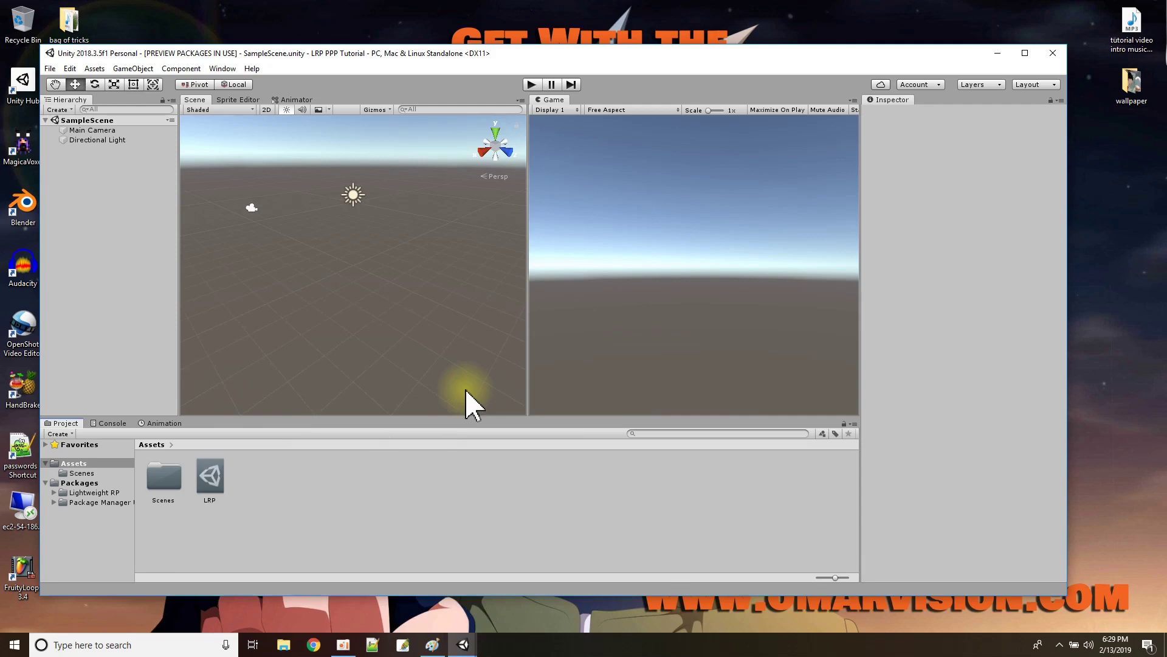
# - Create a Post-processing Profile named PPP and bring the checklist back to front
pyautogui.rightClick(348, 493)
pyautogui.moveTo(398, 200)
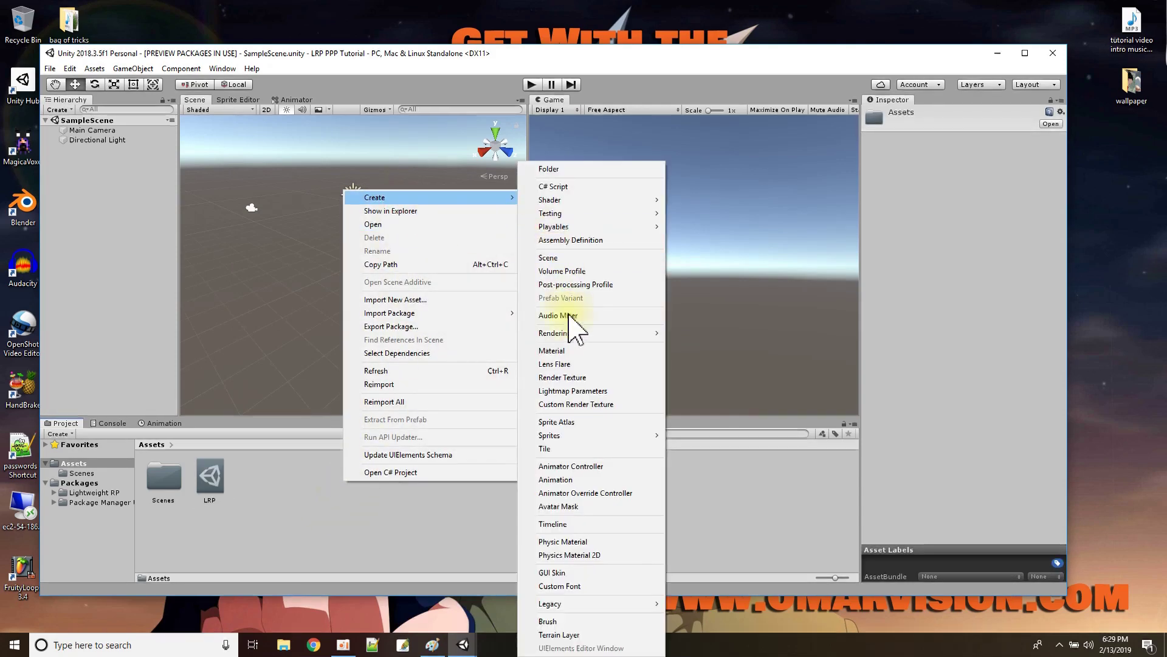
pyautogui.click(576, 284)
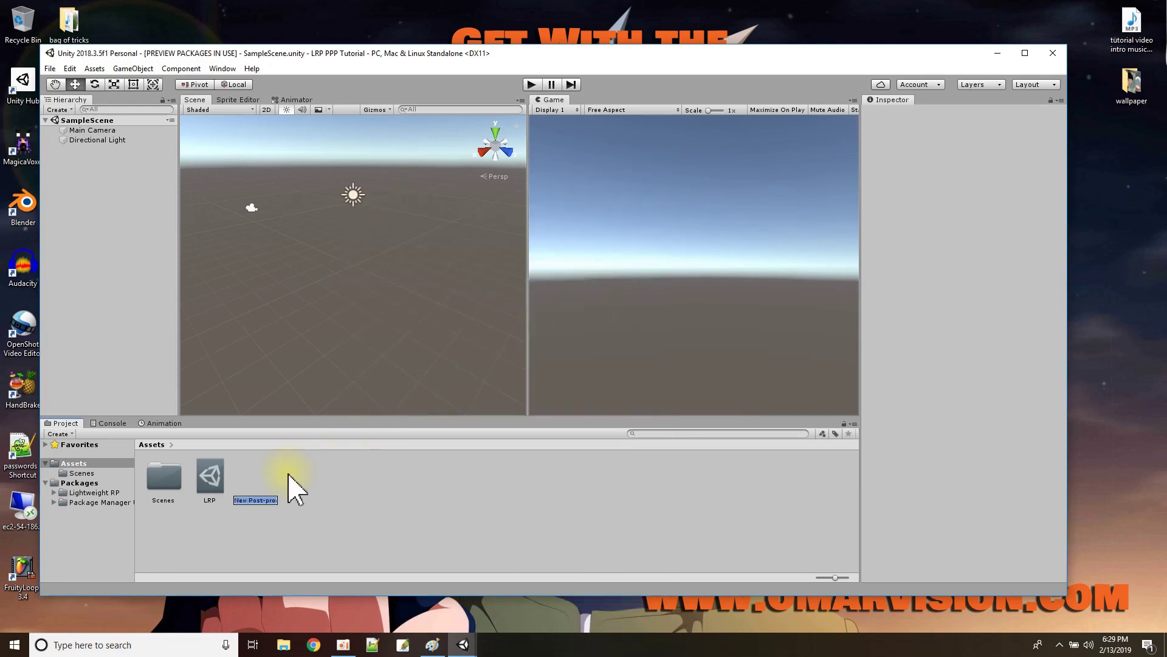
pyautogui.press('Return')
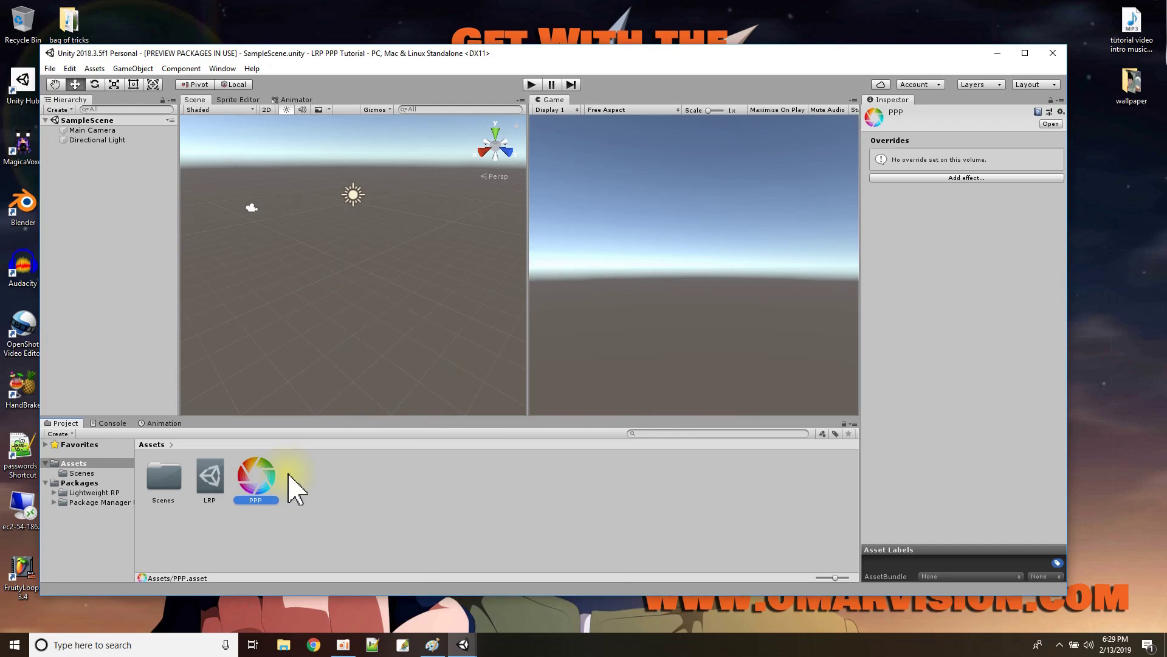
pyautogui.hotkey('alt', 'Tab')
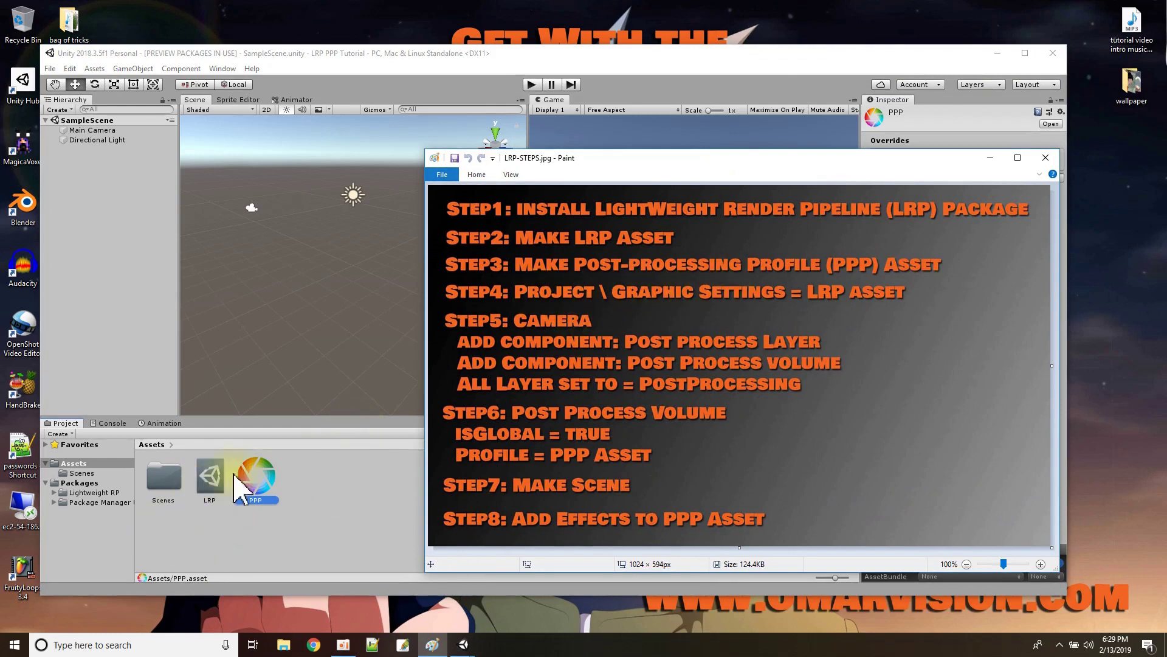
# - Assign the LRP (LightweightRenderPipelineAsset) as the Scriptable Render Pipeline in Graphics project settings
pyautogui.moveTo(629, 158); pyautogui.dragTo(760, 3)
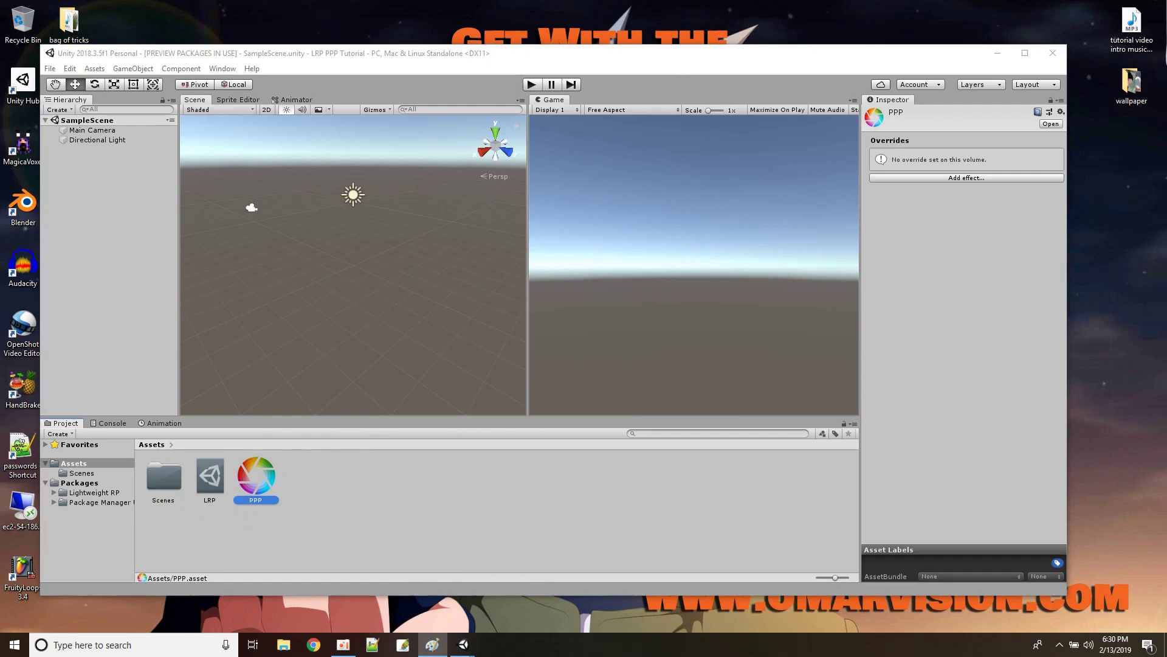
pyautogui.click(63, 68)
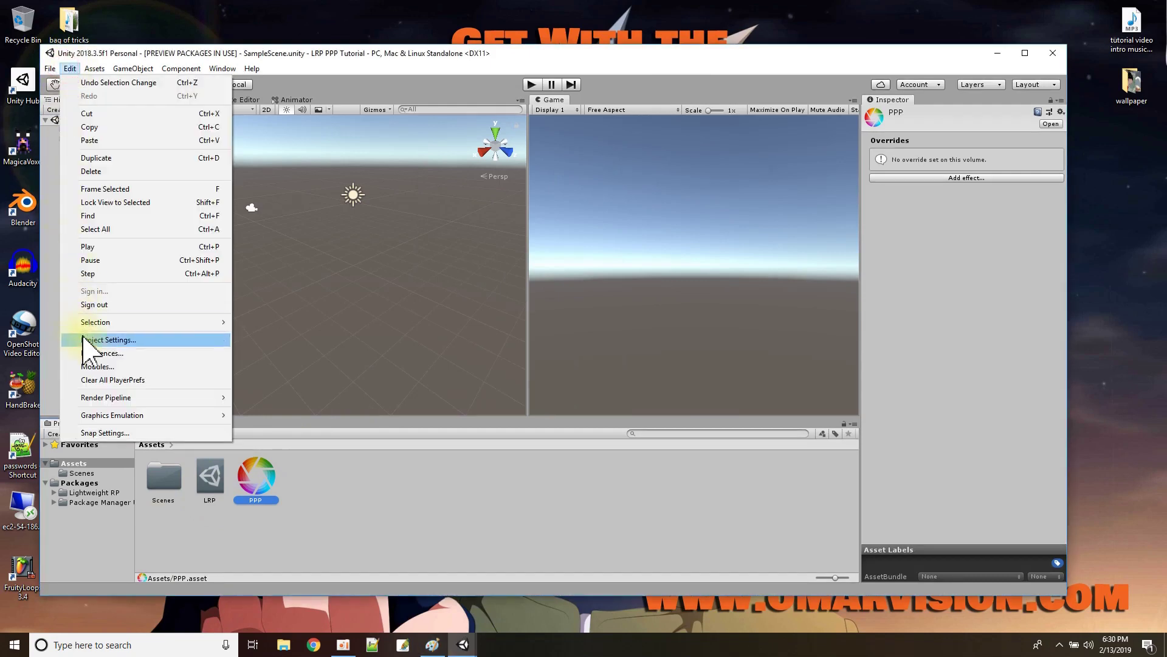
pyautogui.click(104, 340)
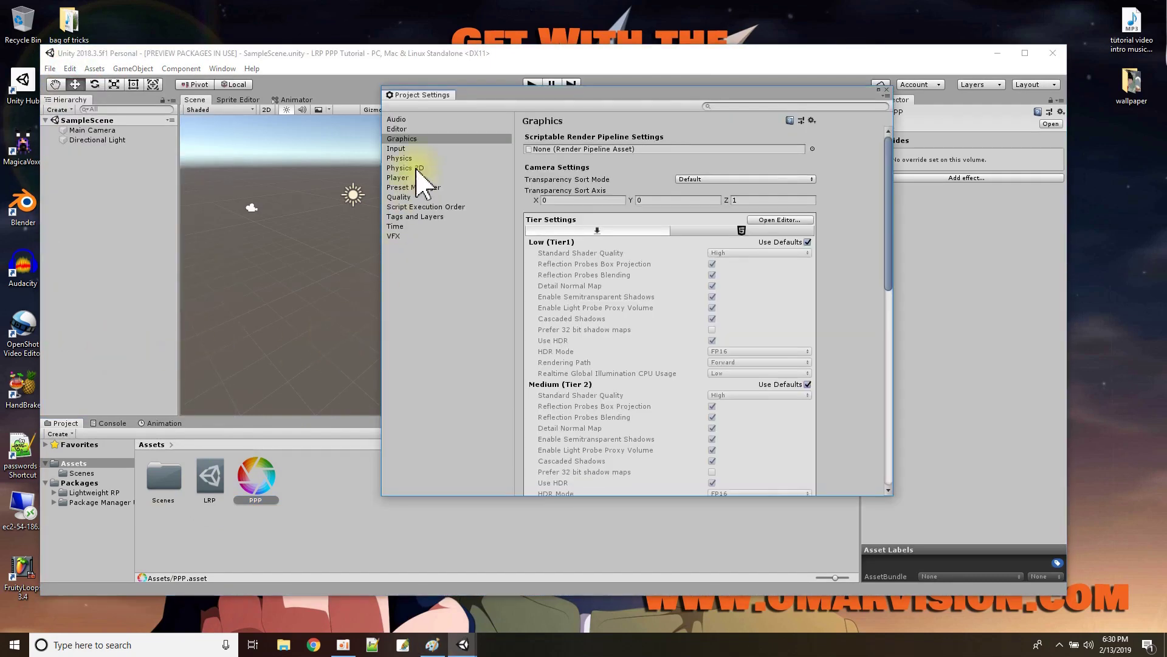
pyautogui.click(412, 139)
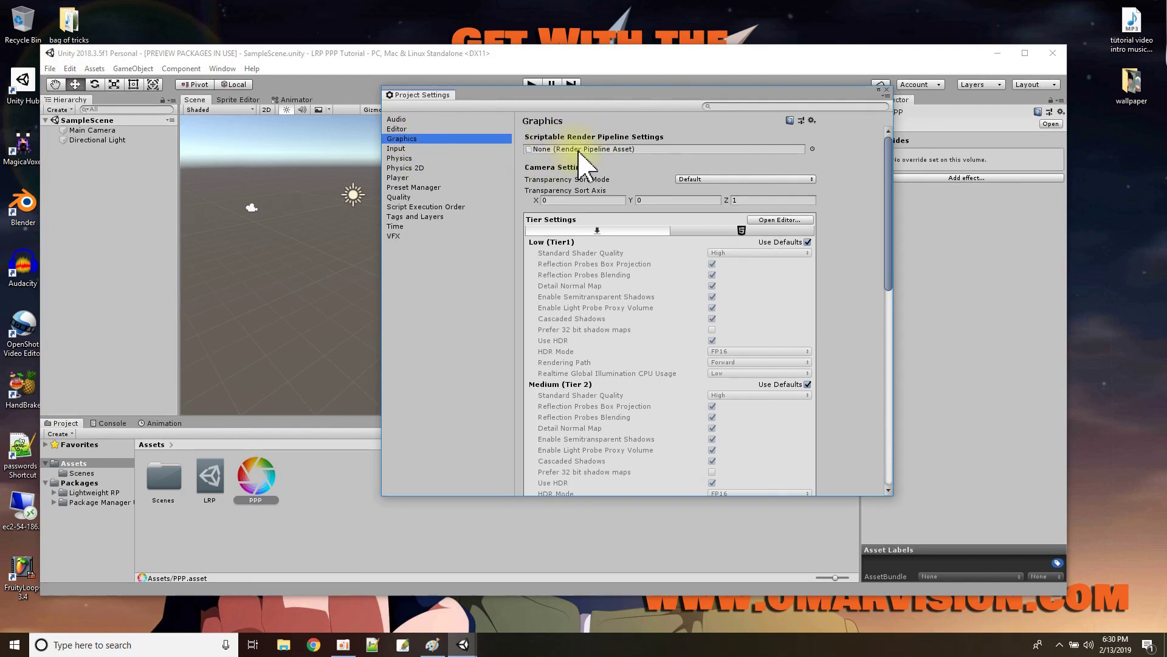
pyautogui.click(812, 148)
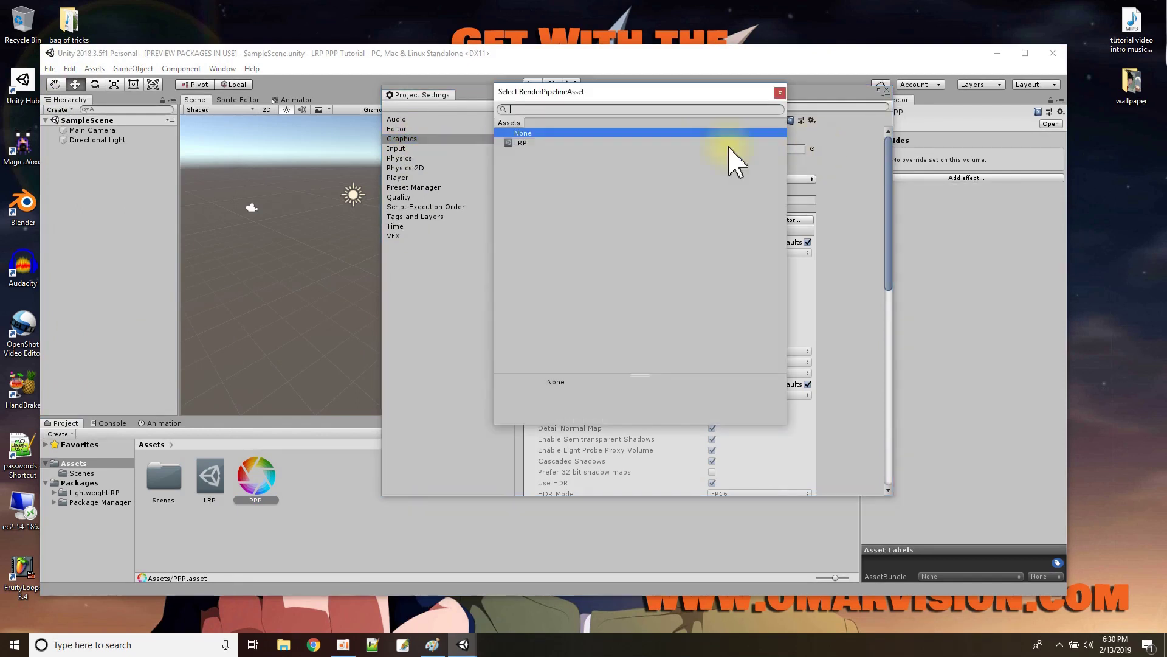
pyautogui.click(522, 143)
pyautogui.doubleClick(522, 143)
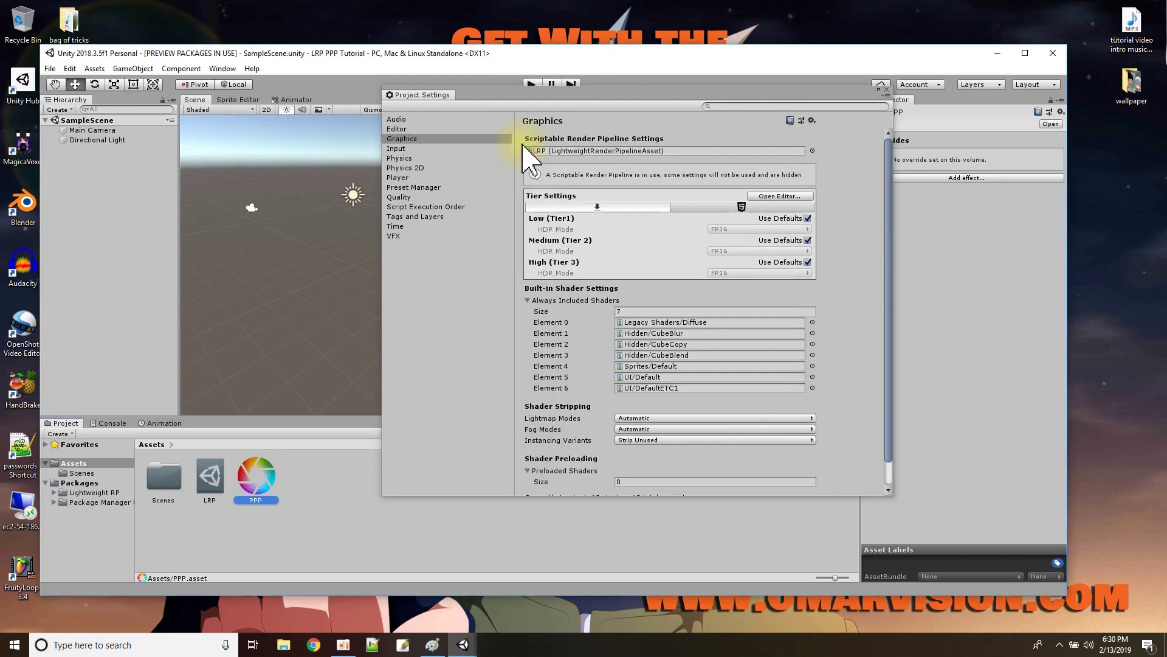
pyautogui.click(886, 89)
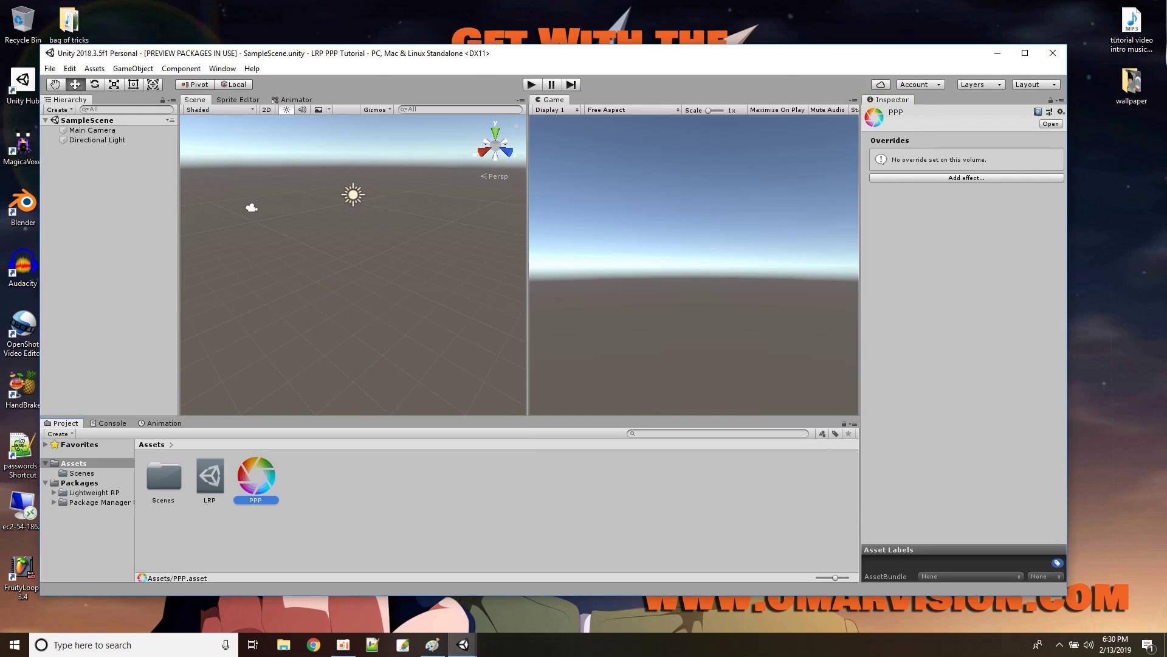
# - Review the LRP-STEPS.jpg checklist in Paint, then hide it to return to Unity
pyautogui.hotkey('alt', 'Tab')
pyautogui.moveTo(685, 245); pyautogui.dragTo(689, 140)
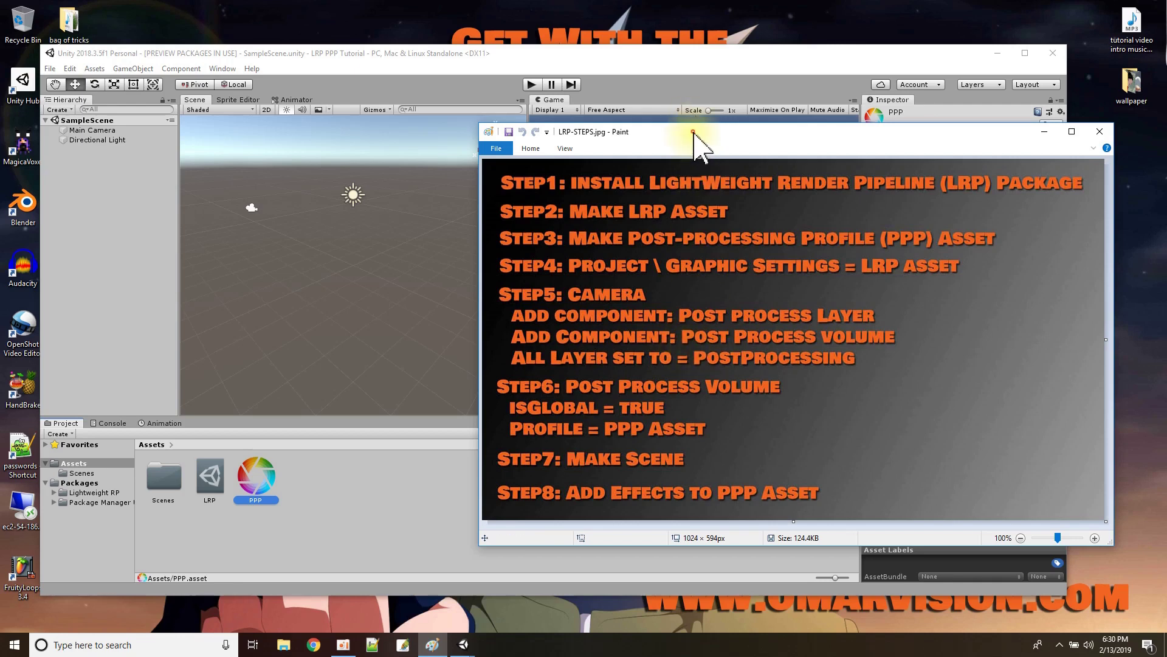
pyautogui.click(1044, 132)
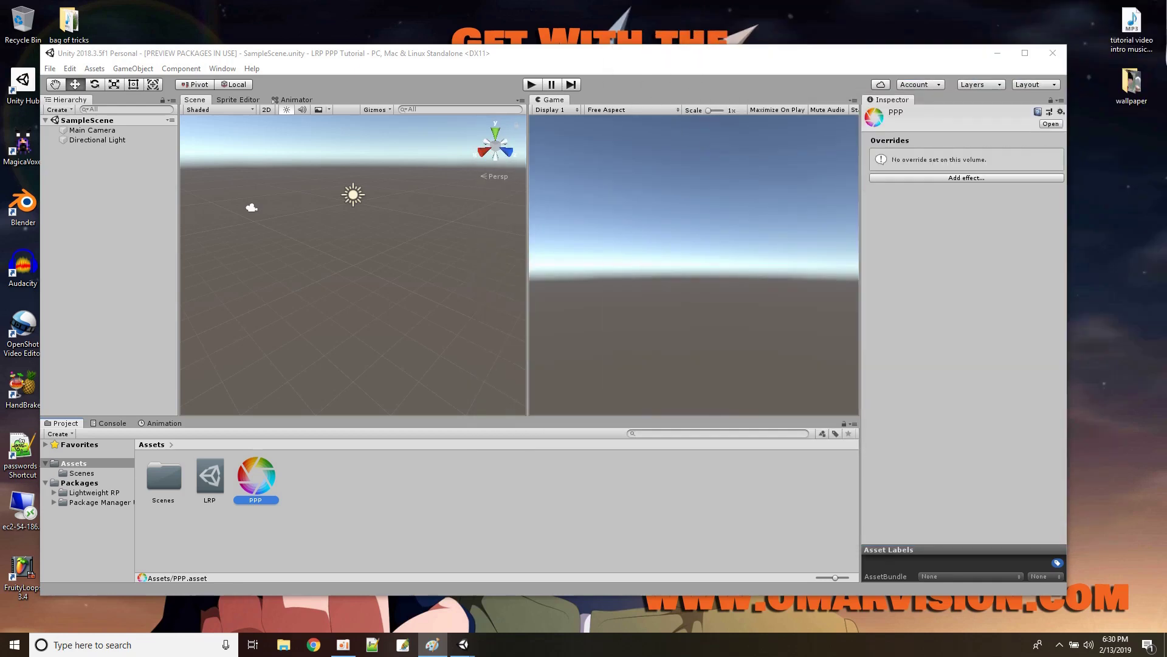
# - Add a Post-process Layer component to the Main Camera via the 'post' search
pyautogui.click(86, 130)
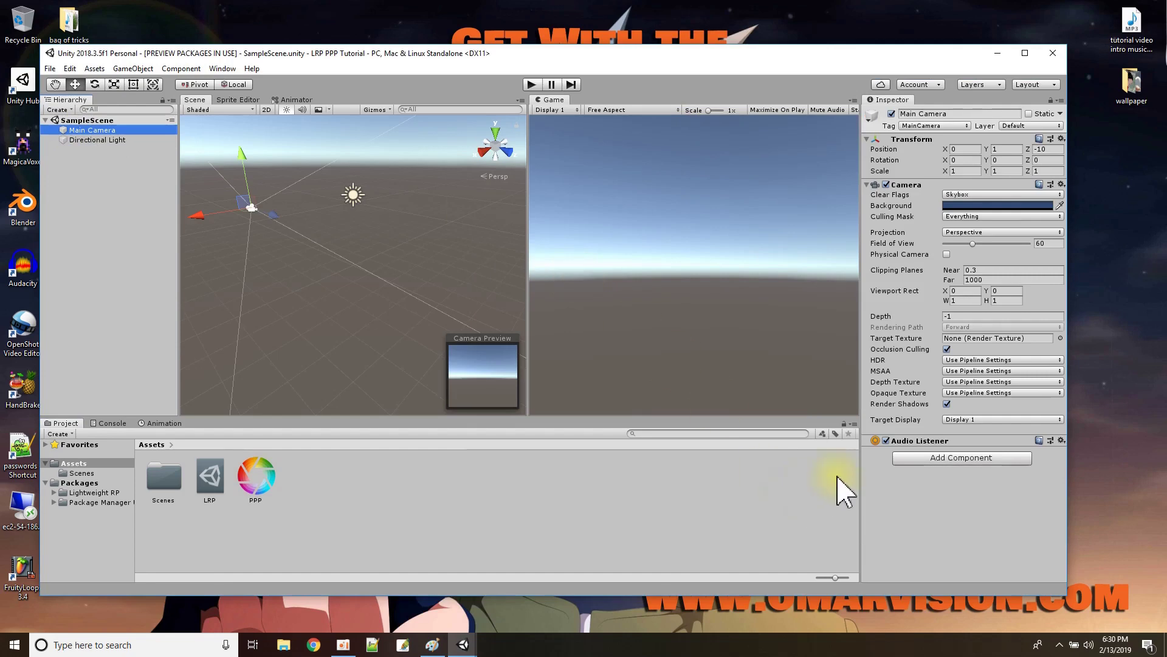
pyautogui.click(924, 459)
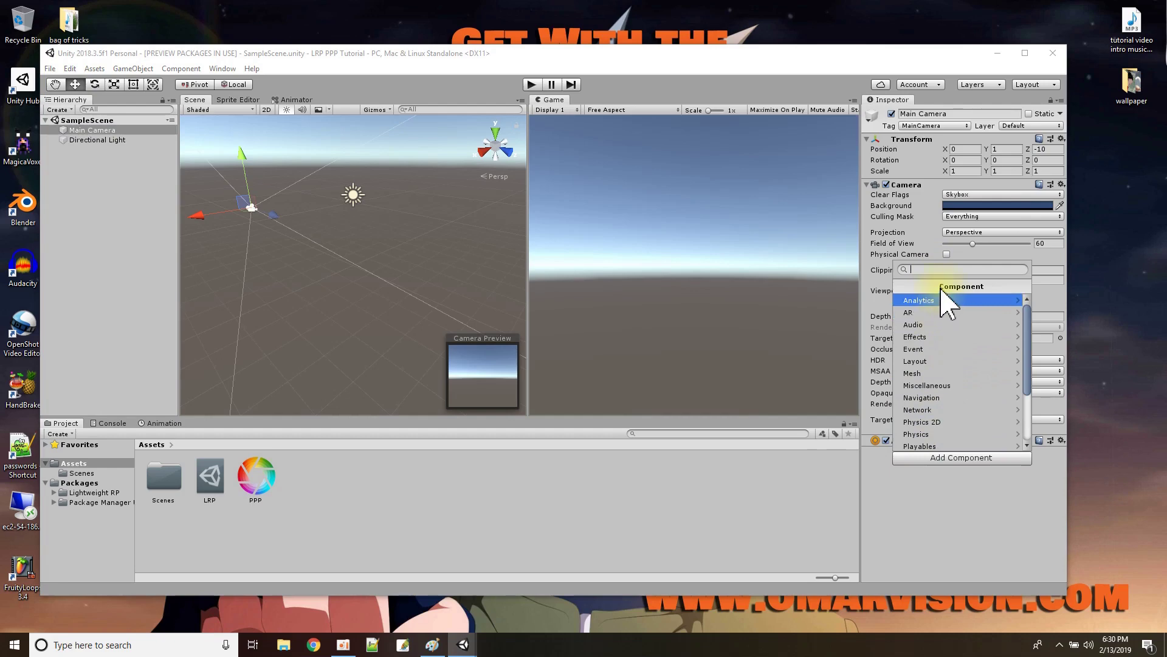
pyautogui.write('post')
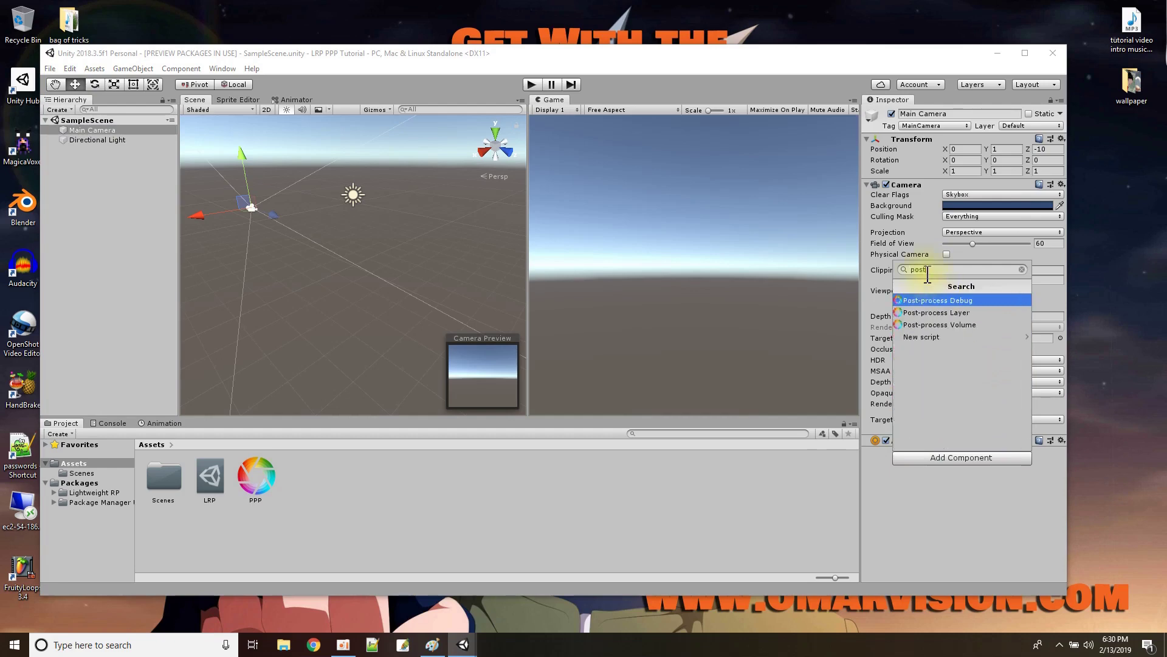
pyautogui.click(938, 313)
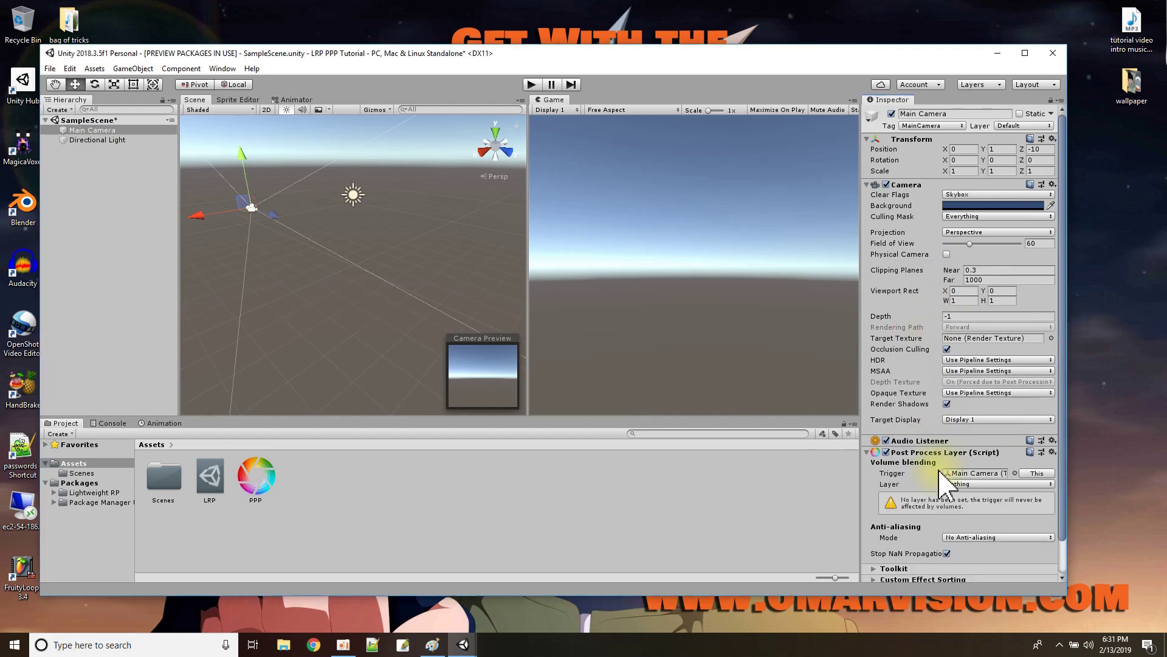
# - Set the volume blending layer and the camera's own layer to PostProcessing
pyautogui.scroll(-1, 924, 465)
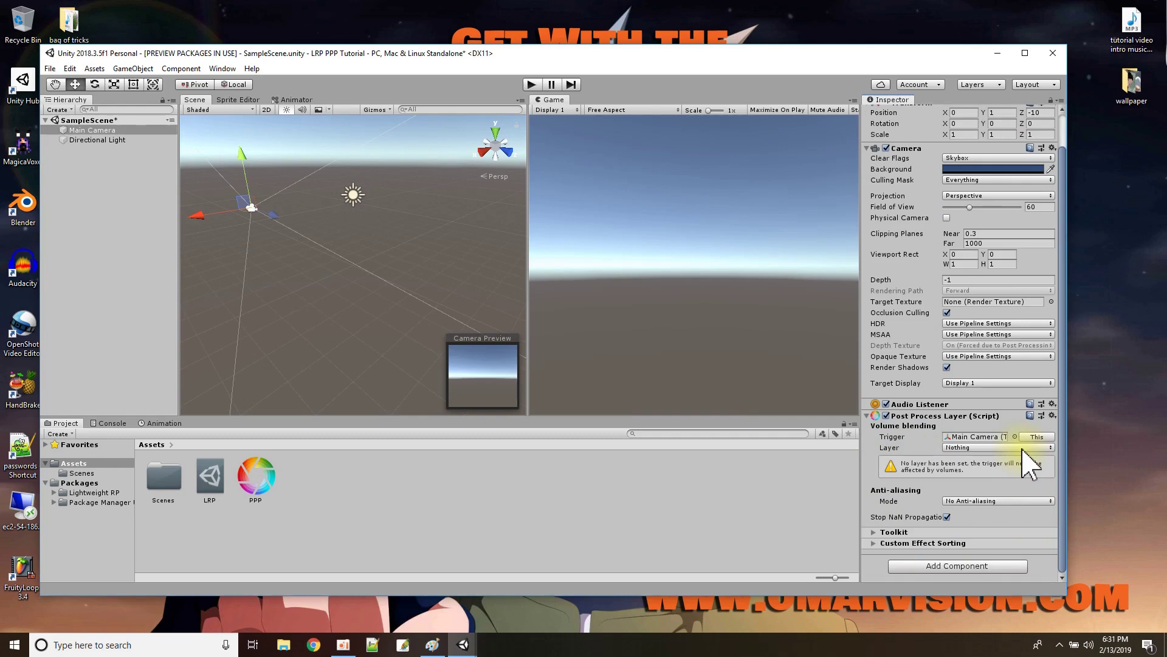
pyautogui.click(954, 448)
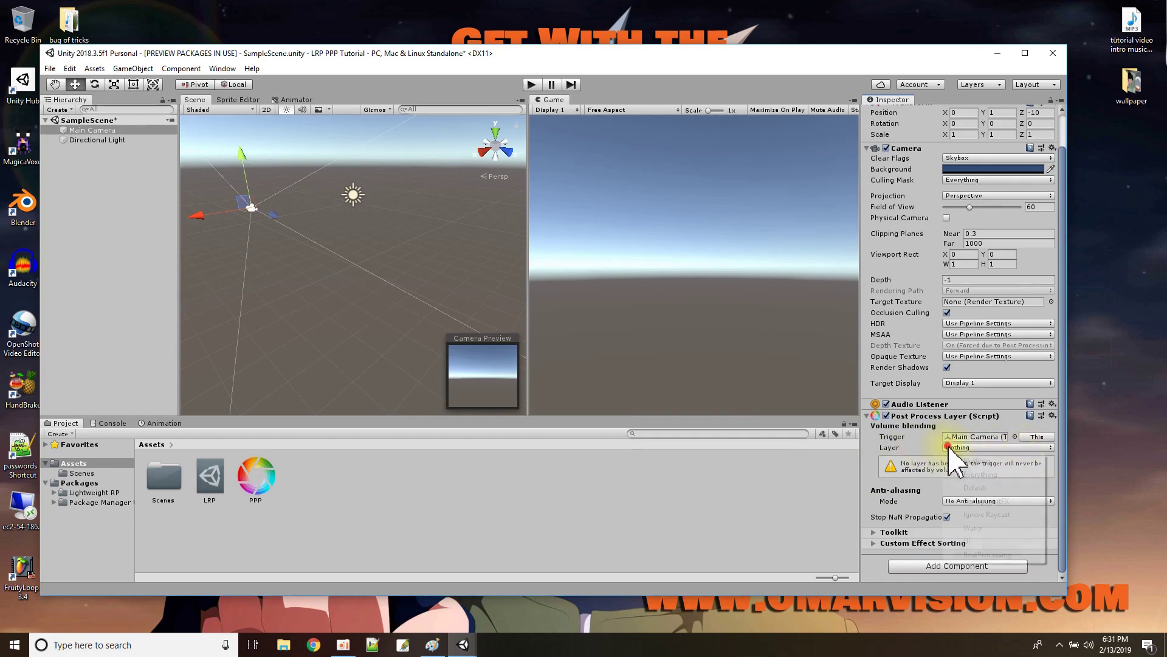
pyautogui.click(988, 554)
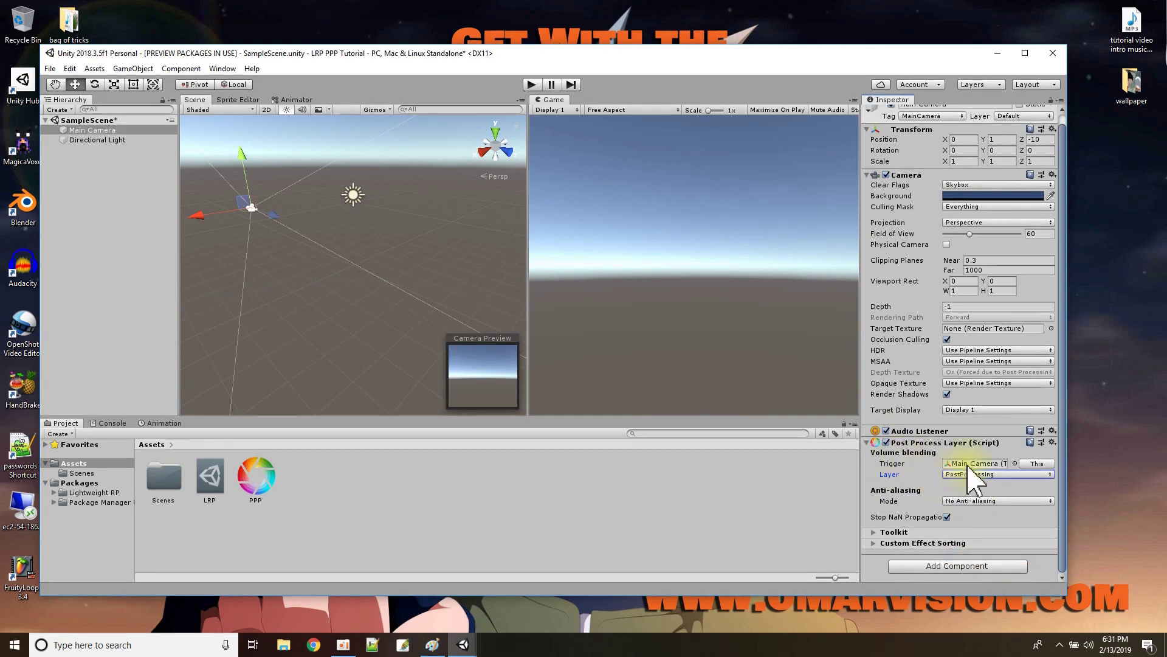
pyautogui.scroll(1, 985, 304)
pyautogui.click(1027, 125)
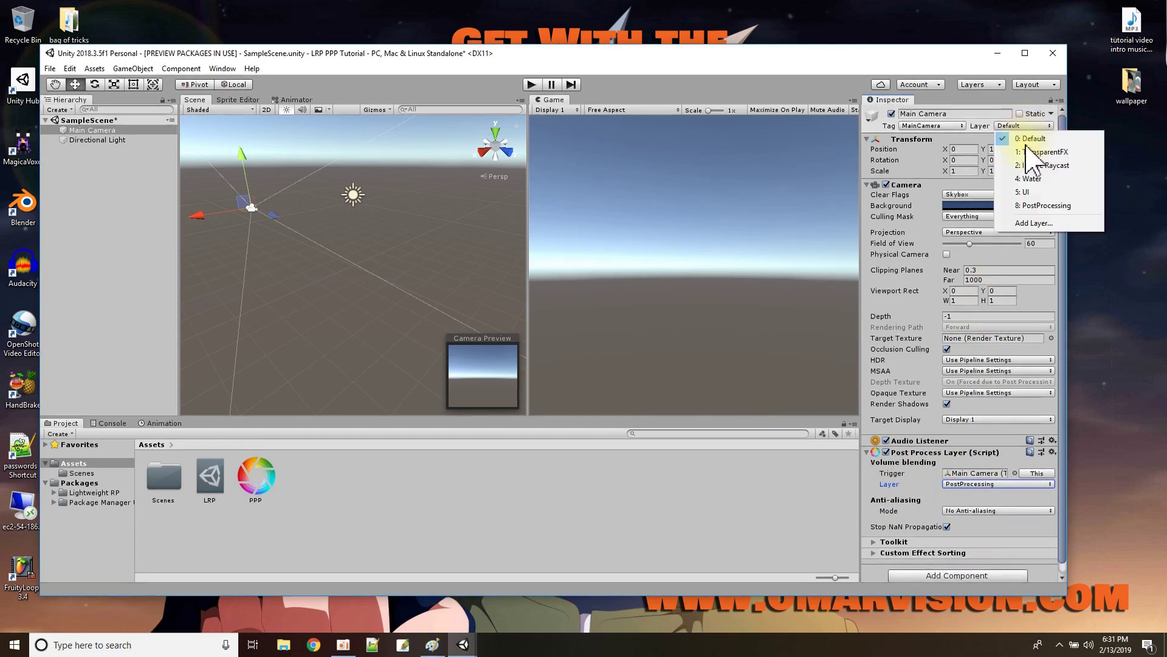
pyautogui.click(1043, 206)
pyautogui.scroll(-1, 982, 425)
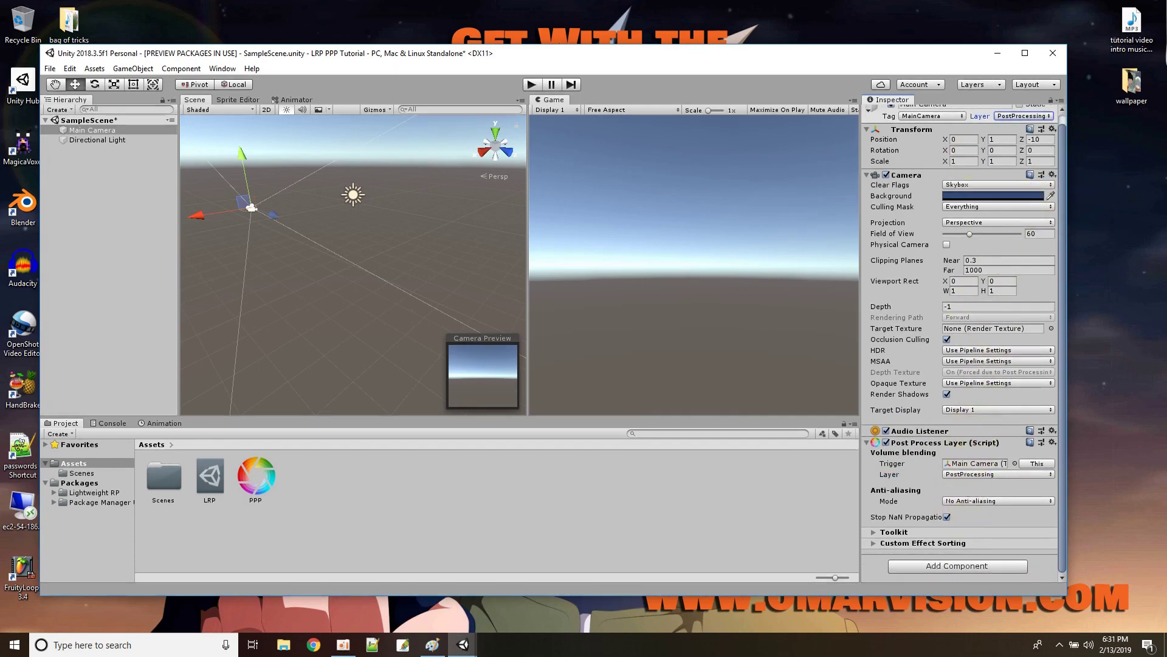
# - Add a Post-process Volume to the Main Camera, then drag the Paint checklist over the editor
pyautogui.click(433, 644)
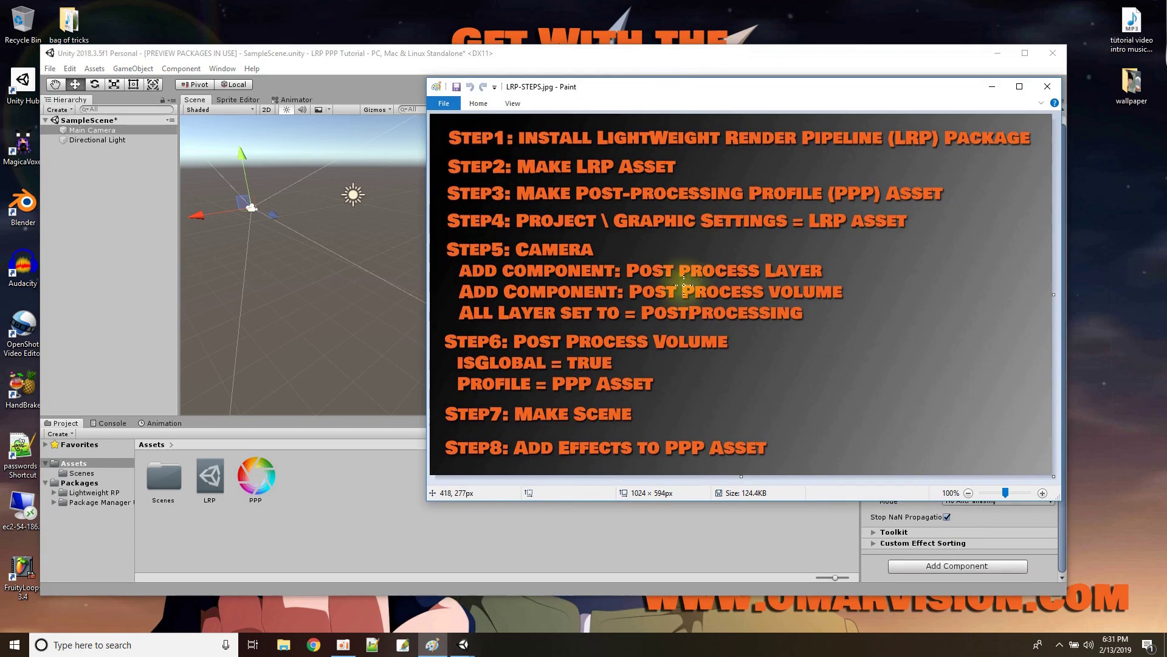
pyautogui.moveTo(724, 85)
pyautogui.mouseDown()
pyautogui.moveTo(793, 0)
pyautogui.moveTo(851, 0)
pyautogui.mouseUp()
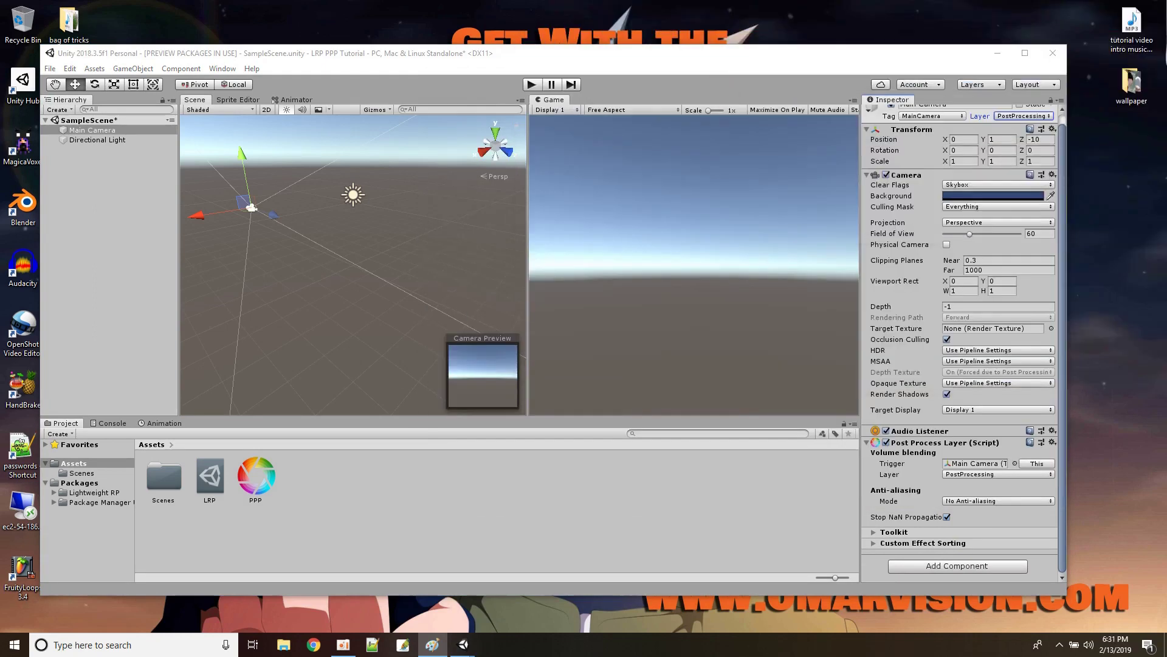
pyautogui.click(950, 569)
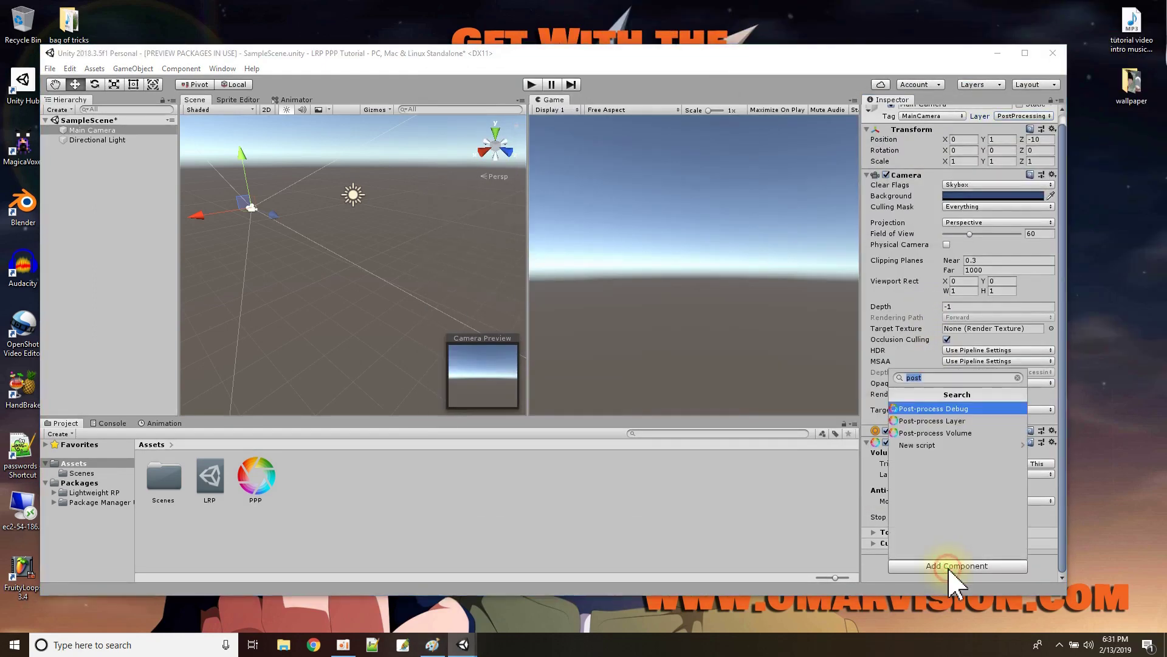
pyautogui.click(919, 433)
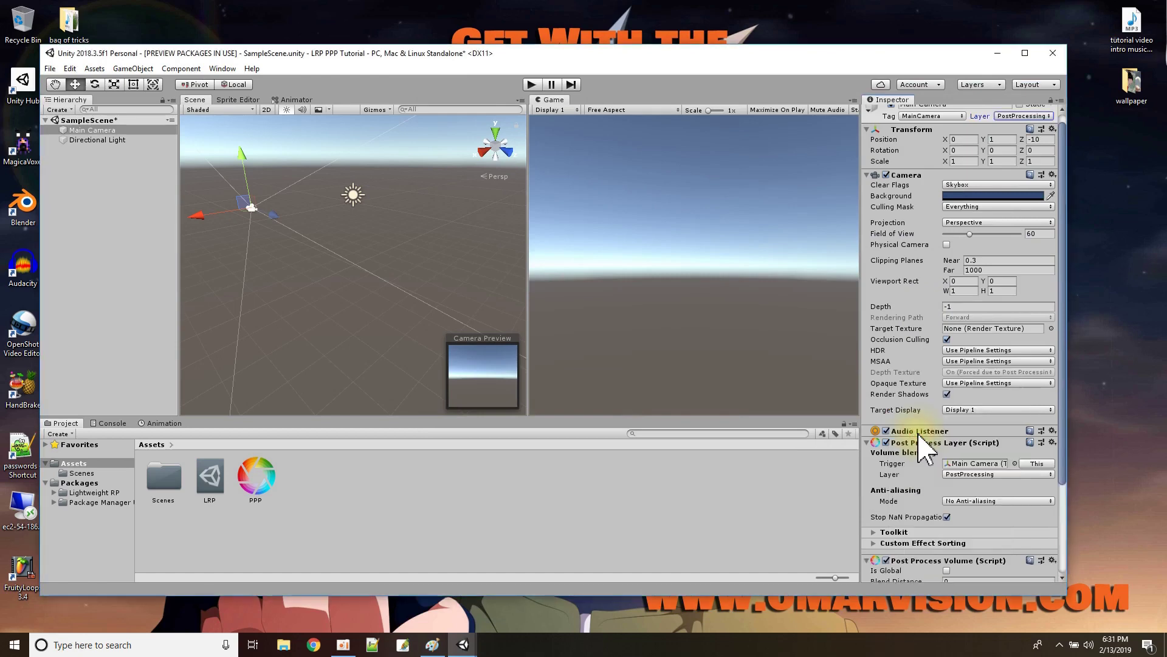
pyautogui.scroll(-5, 930, 389)
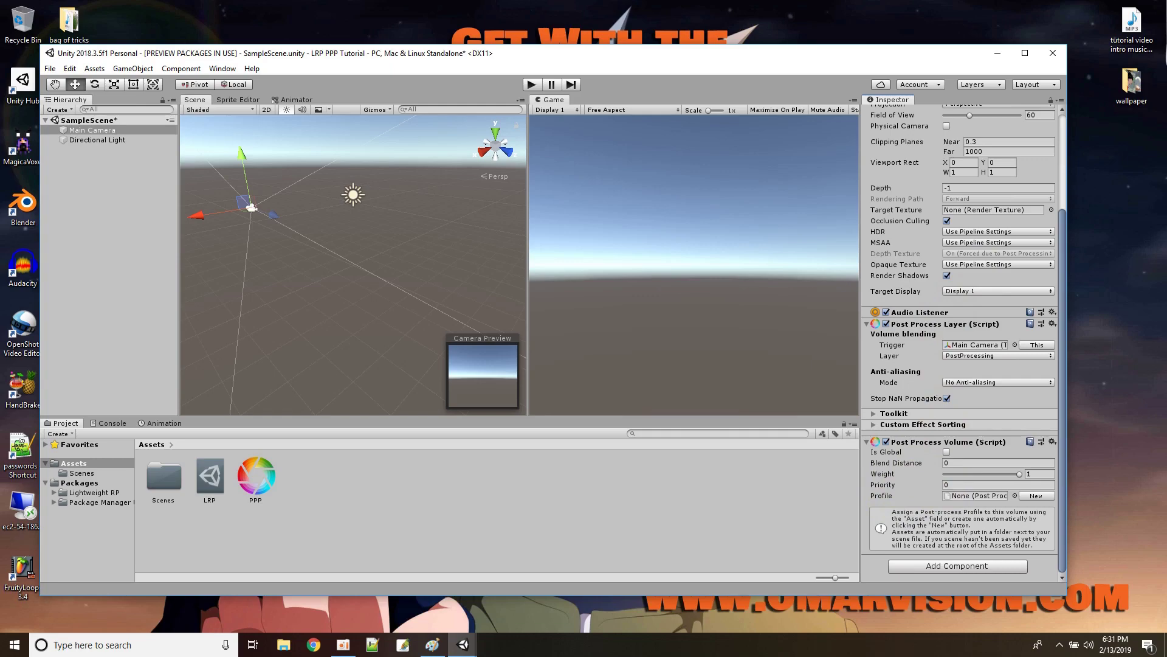
pyautogui.moveTo(863, 18); pyautogui.dragTo(453, 131)
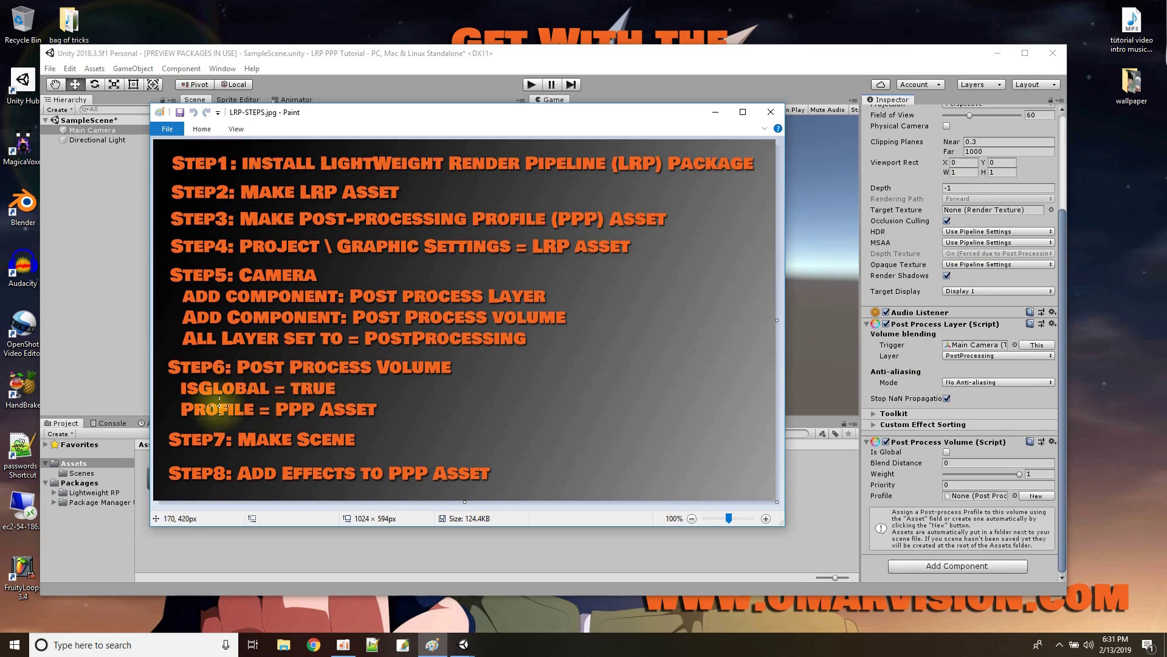
# - Check Is Global on the Post Process Volume, assign the PPP profile, and bring the checklist back
pyautogui.hotkey('alt', 'Tab')
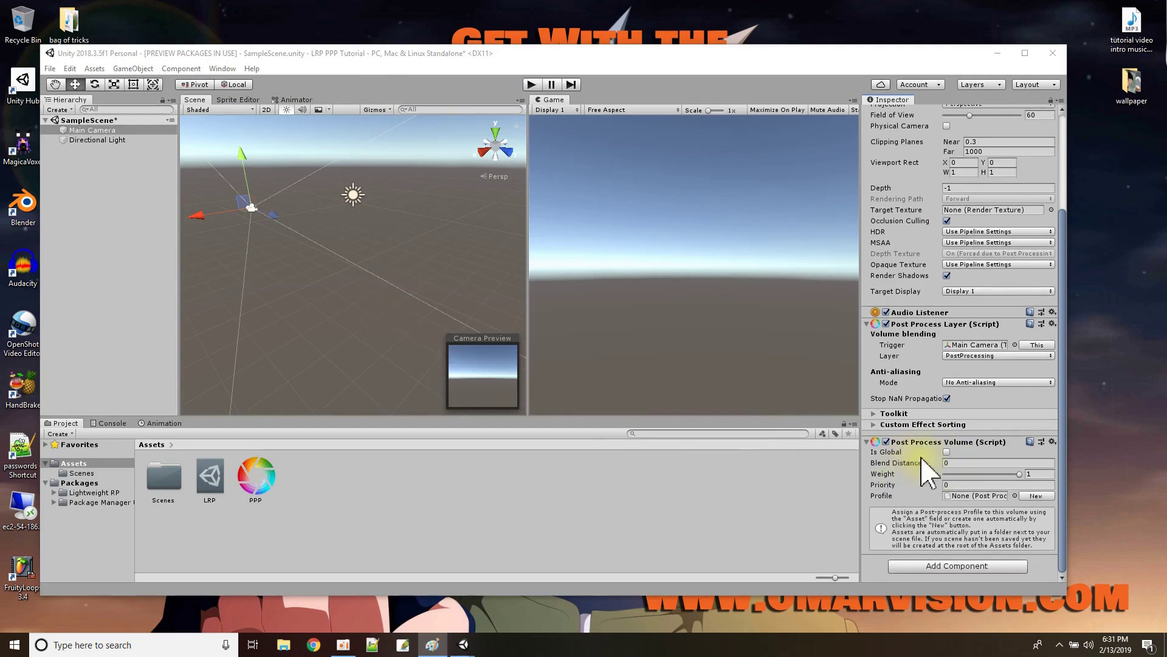
pyautogui.click(946, 452)
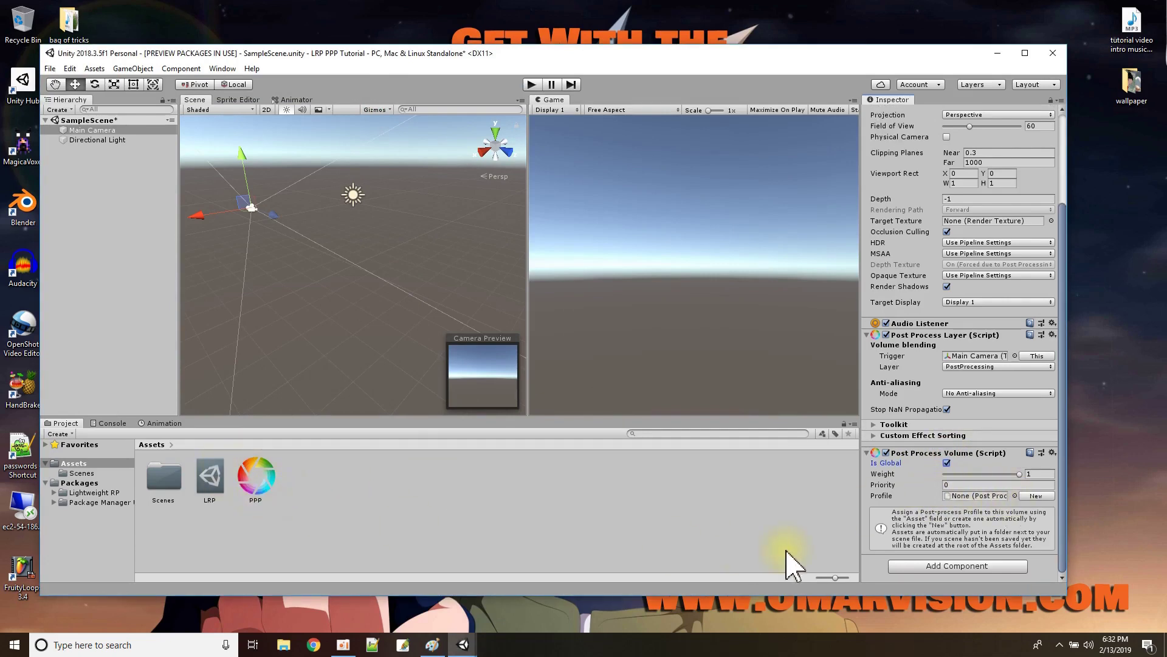
pyautogui.click(1014, 496)
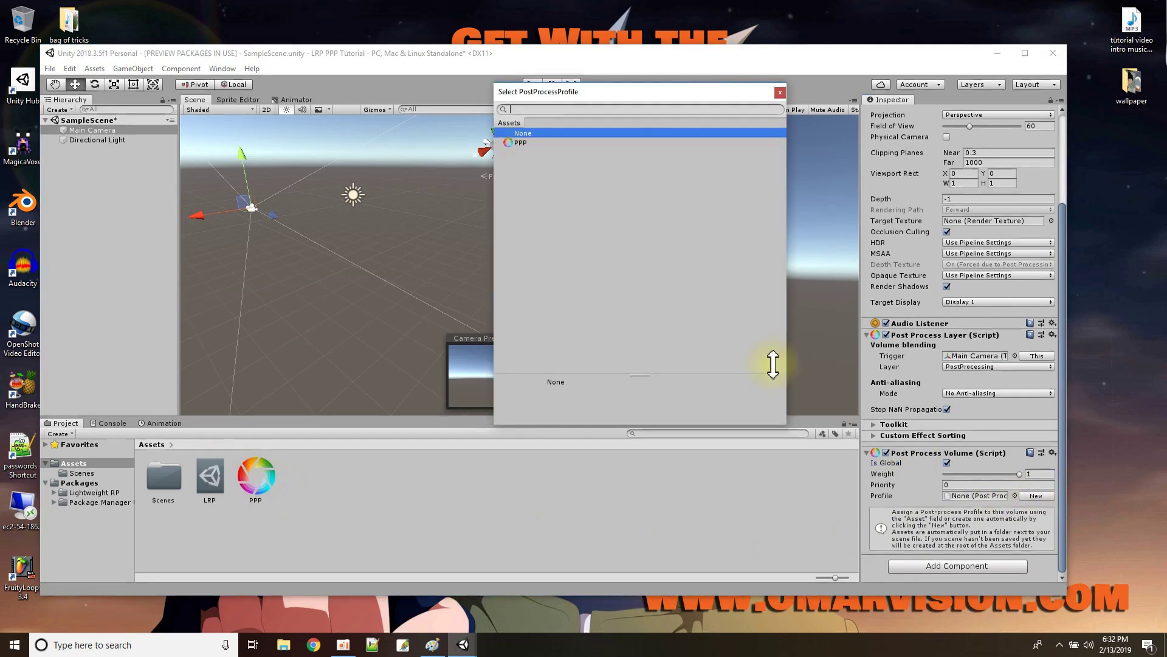
pyautogui.doubleClick(518, 143)
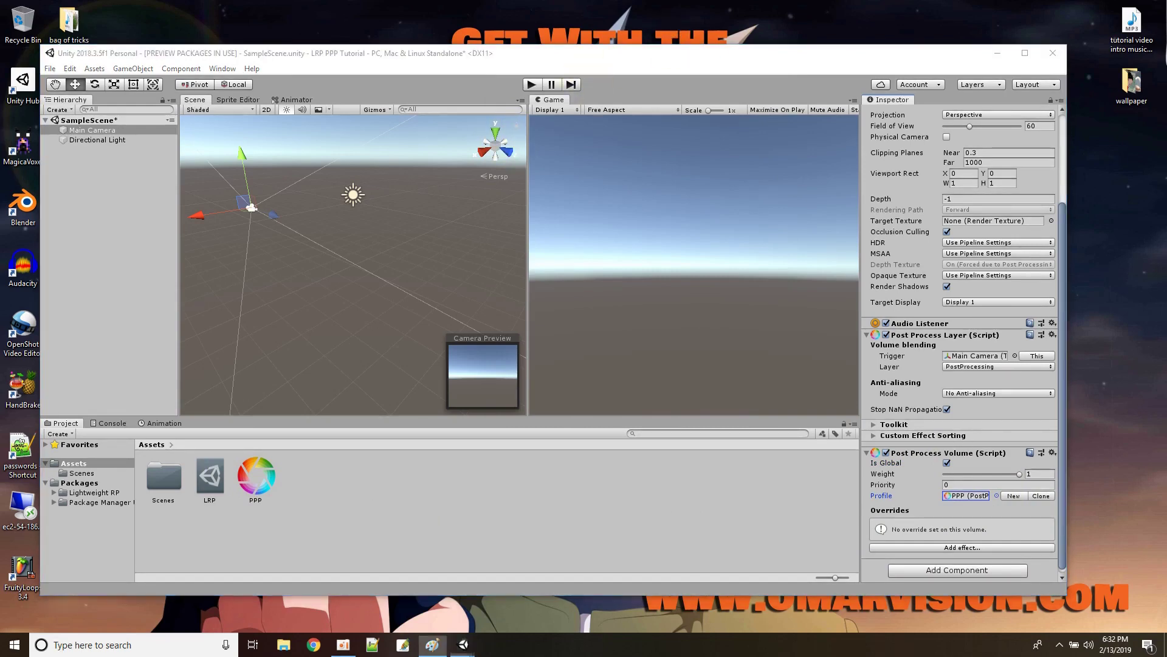
pyautogui.click(432, 644)
pyautogui.moveTo(760, 42); pyautogui.dragTo(735, 144)
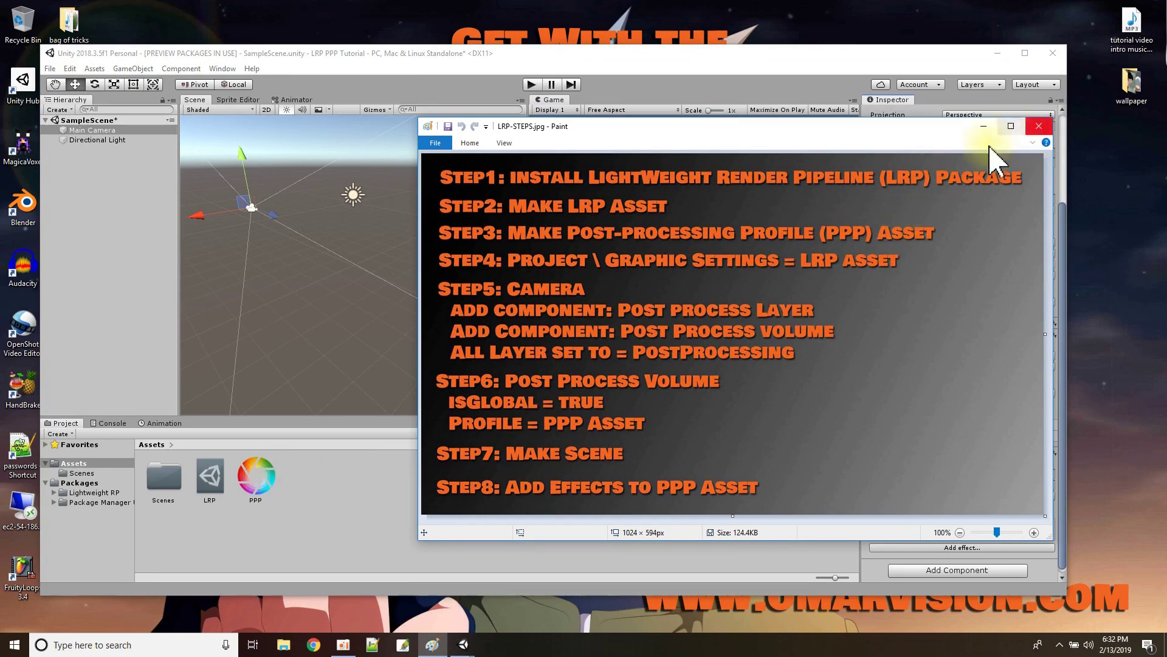
# - Close the checklist, save the scene with File > Save, and enter Play mode
pyautogui.click(944, 126)
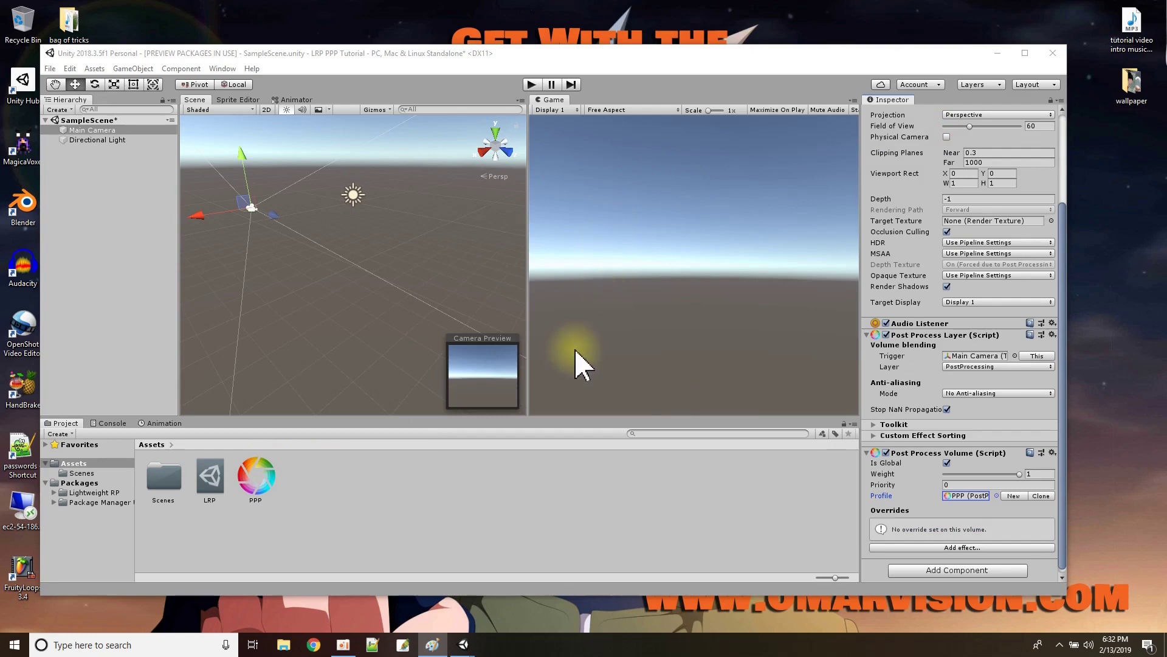
pyautogui.click(50, 68)
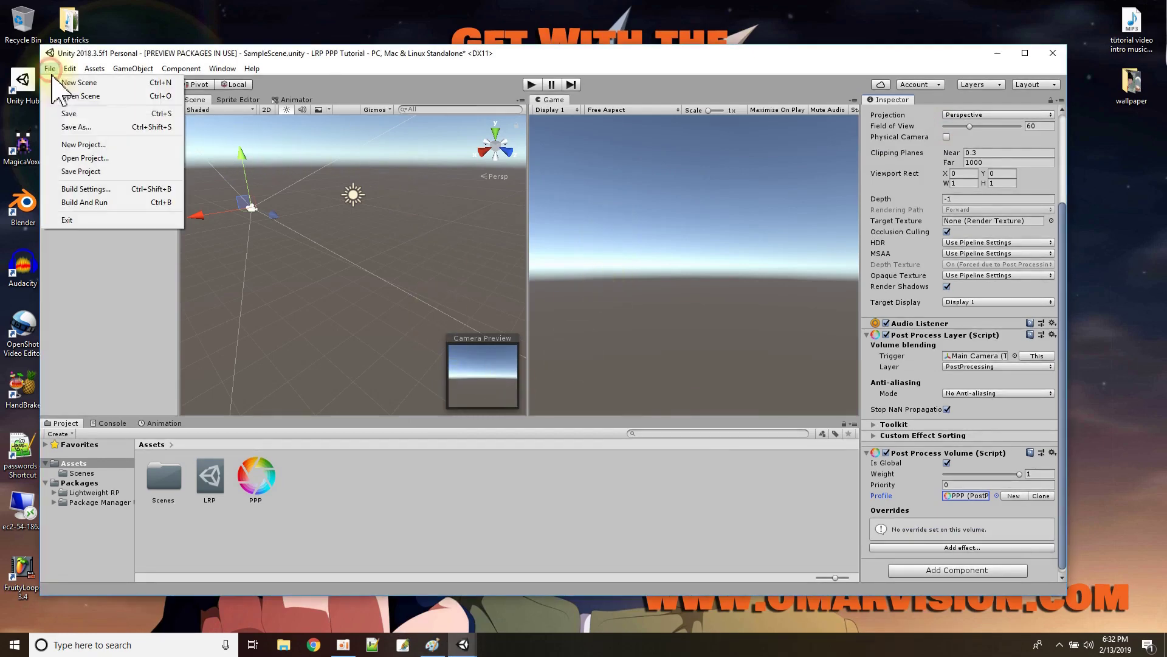
pyautogui.click(73, 115)
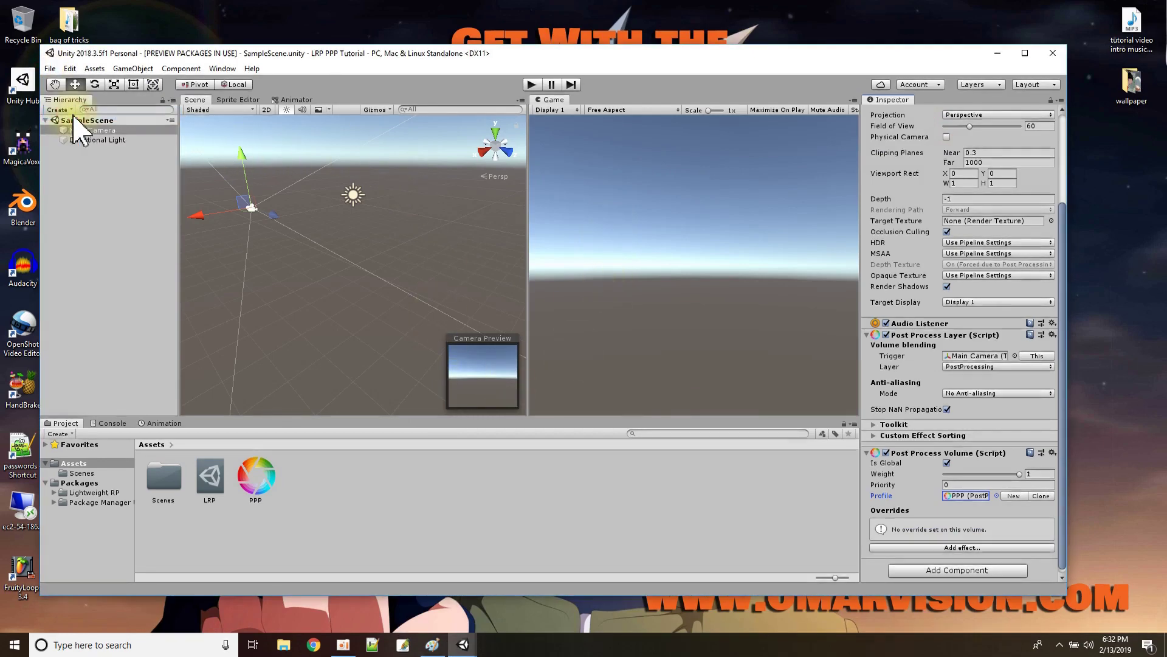
pyautogui.click(530, 84)
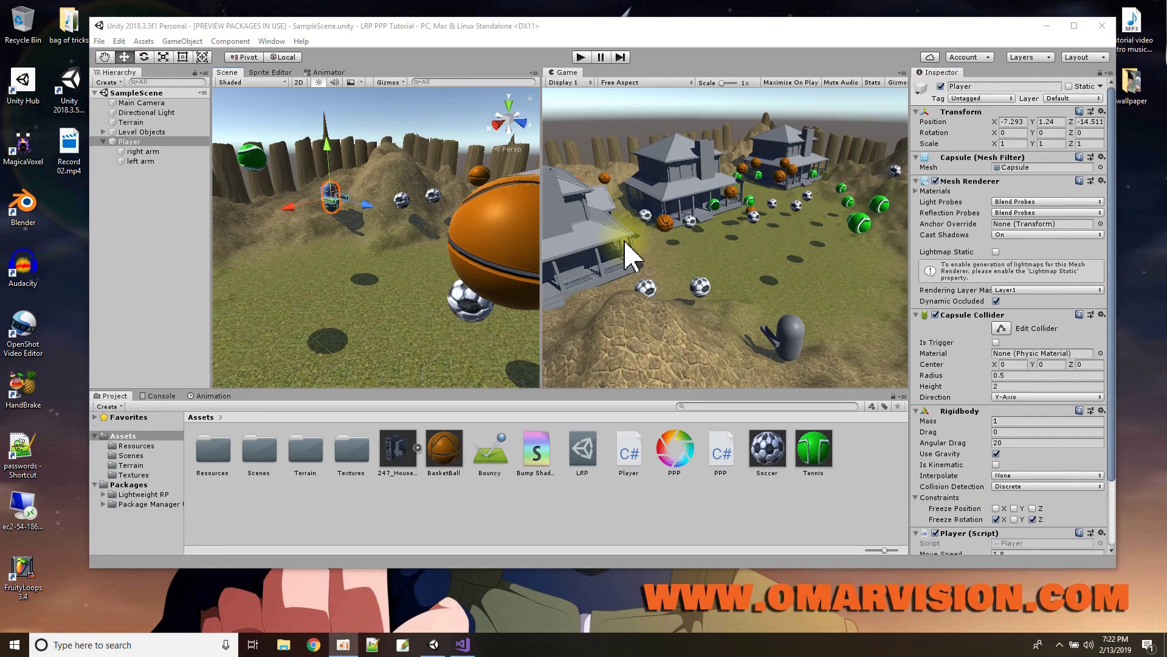
# - Test-run the game, then drag Main Camera onto Player in the Hierarchy
pyautogui.click(104, 142)
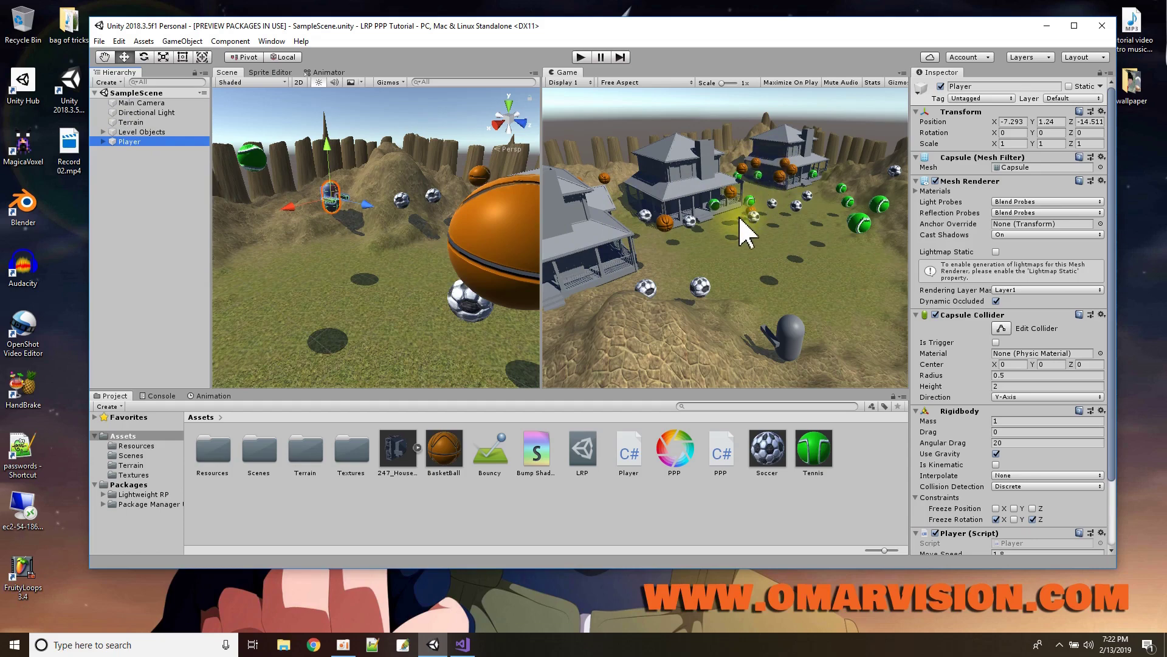
pyautogui.click(580, 57)
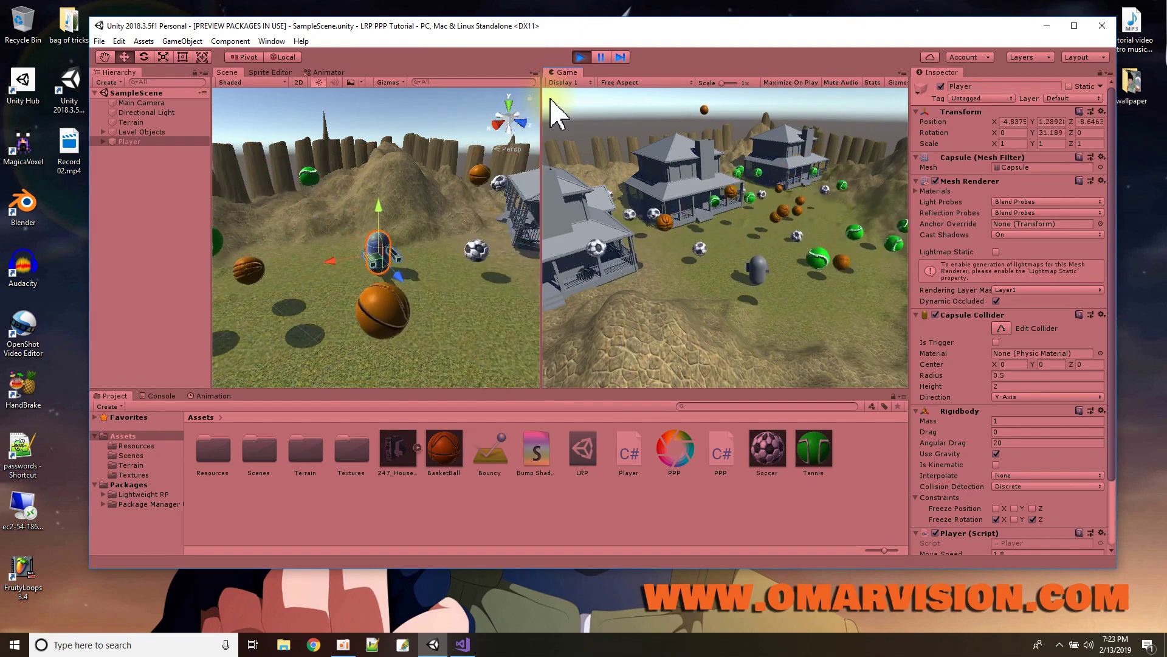
pyautogui.click(580, 57)
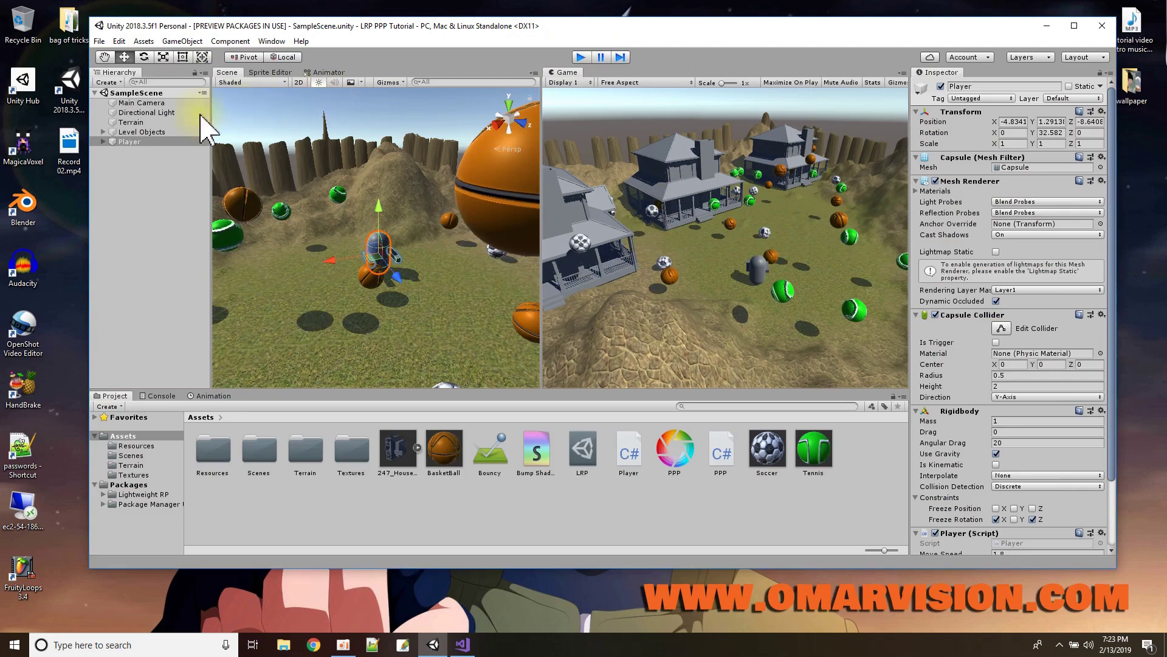
pyautogui.moveTo(147, 102); pyautogui.dragTo(134, 141)
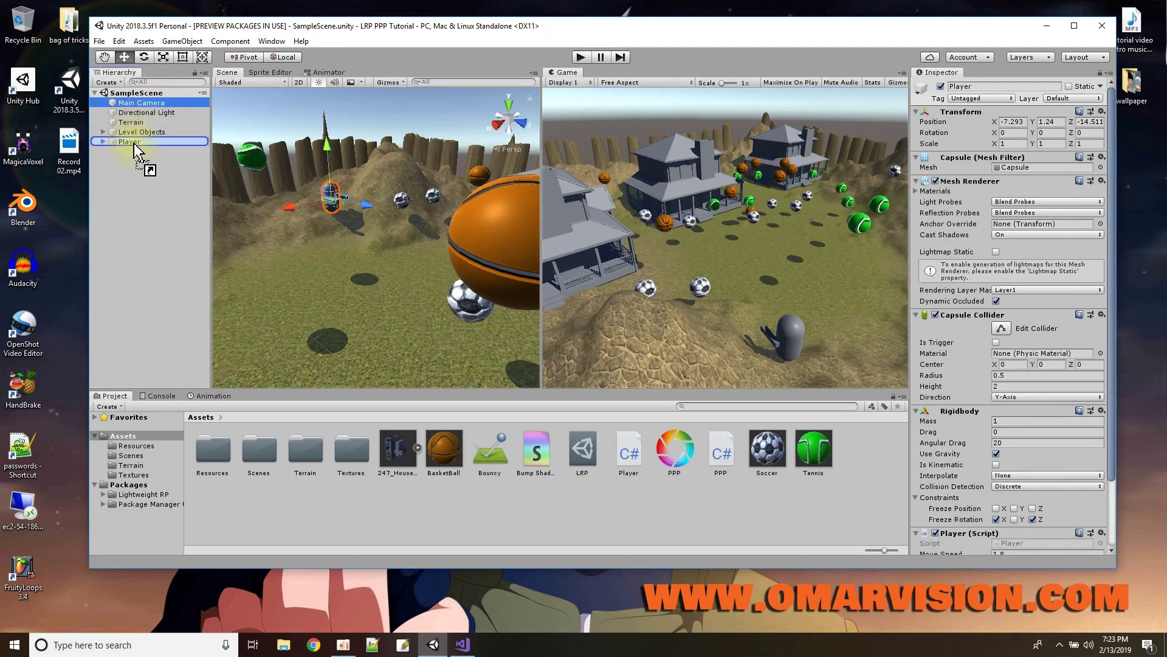
pyautogui.click(580, 57)
pyautogui.click(734, 296)
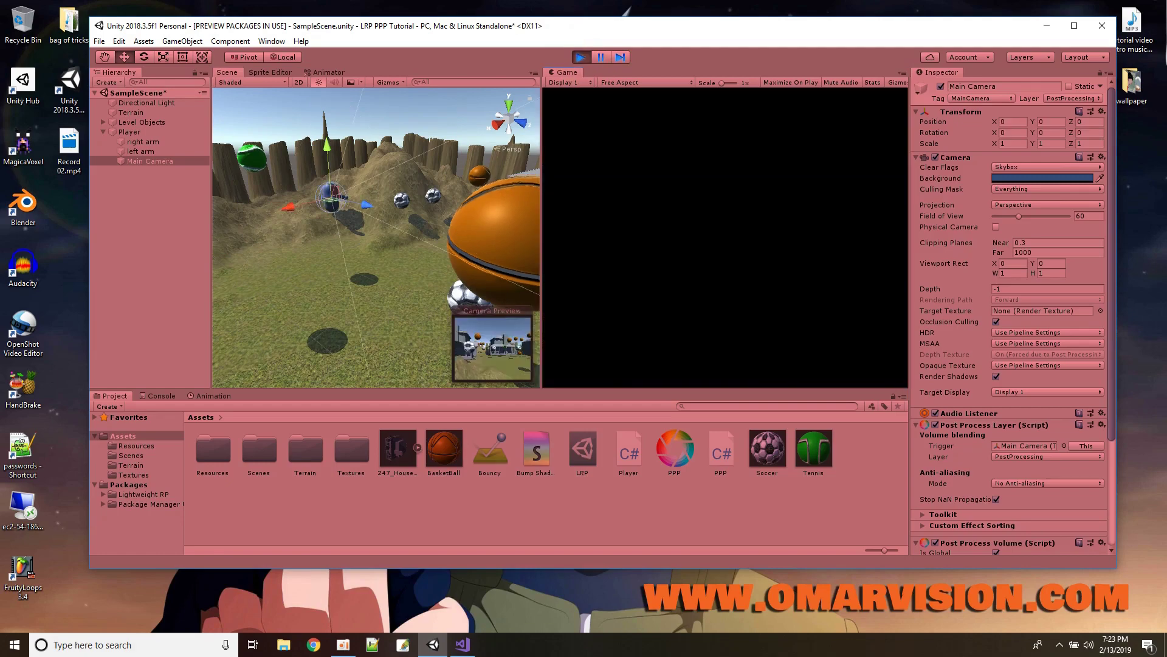
pyautogui.press('w')
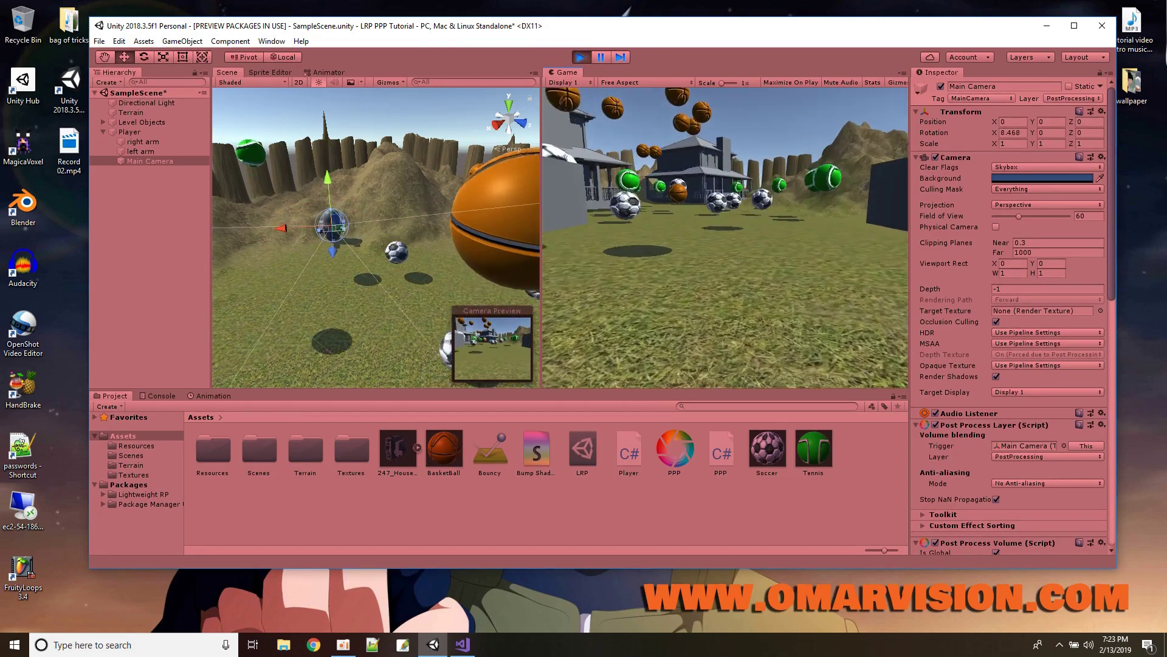
pyautogui.press('w')
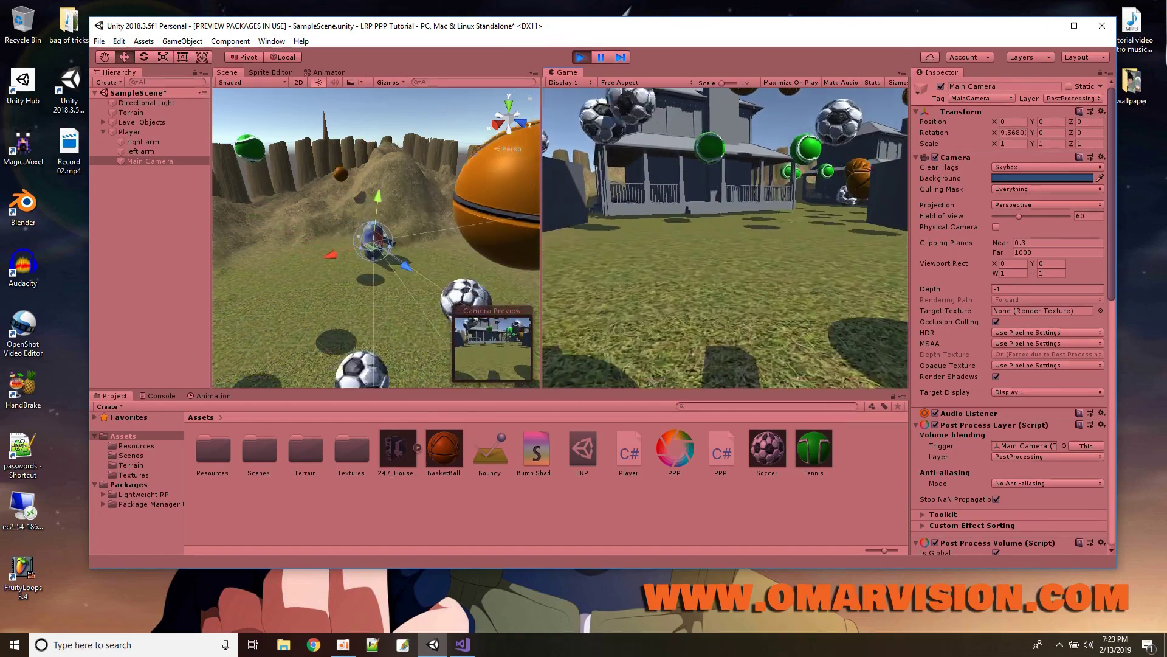
pyautogui.press('w')
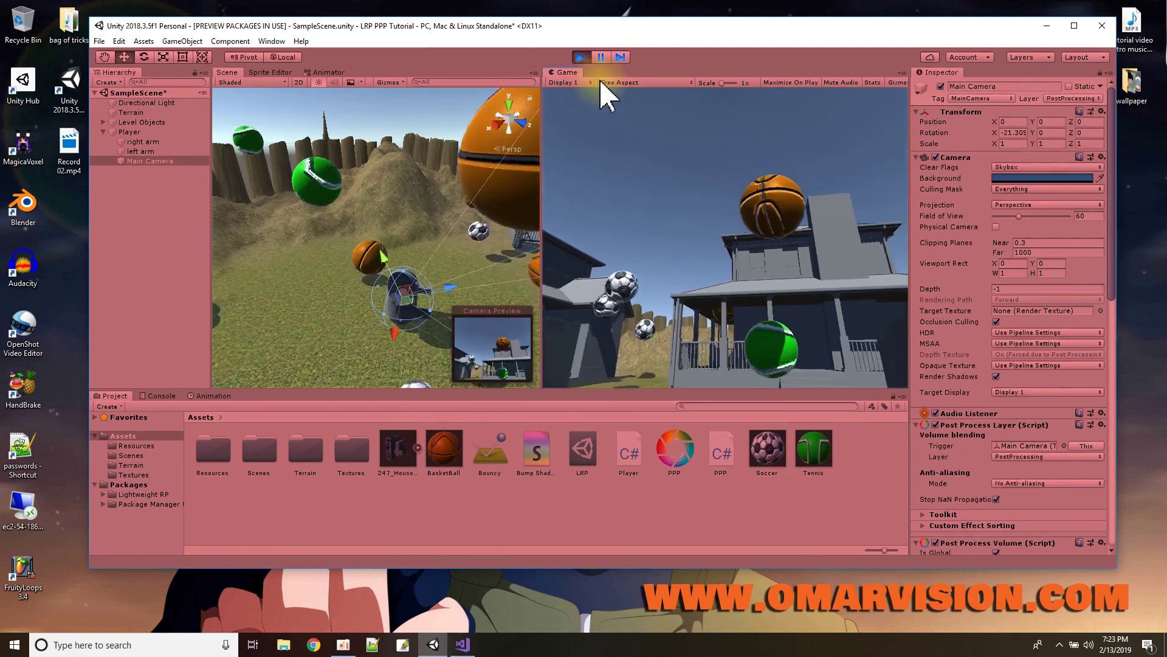
pyautogui.click(580, 57)
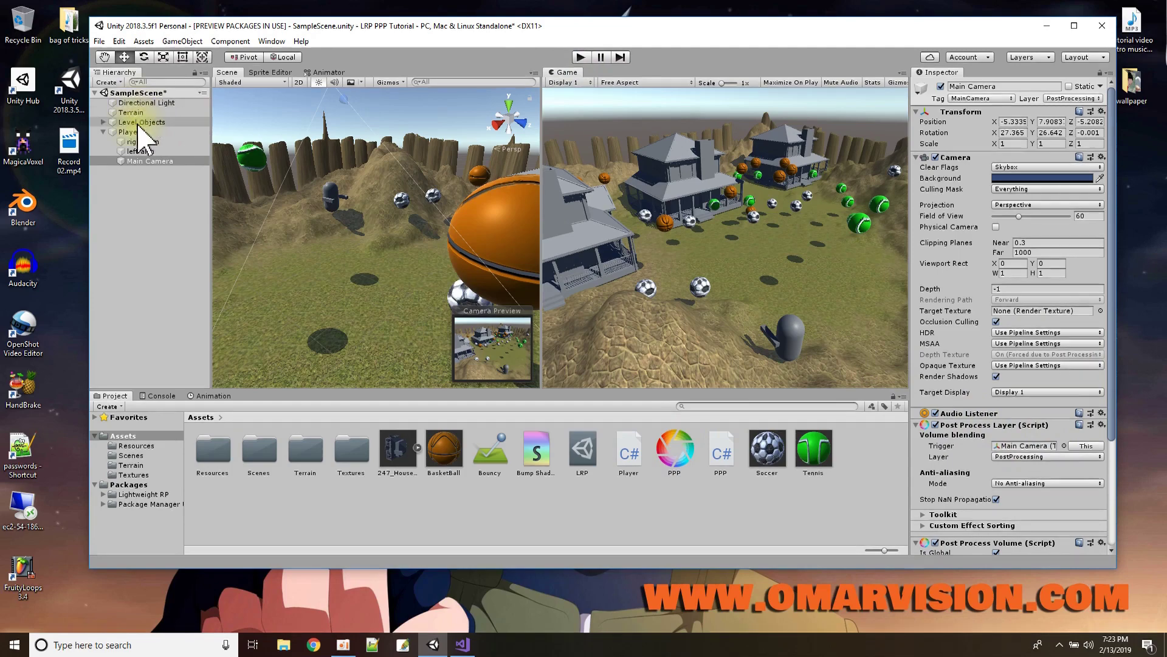
# - Select Main Camera and scroll the Inspector to its Post Process Volume with PPP profile
pyautogui.click(148, 161)
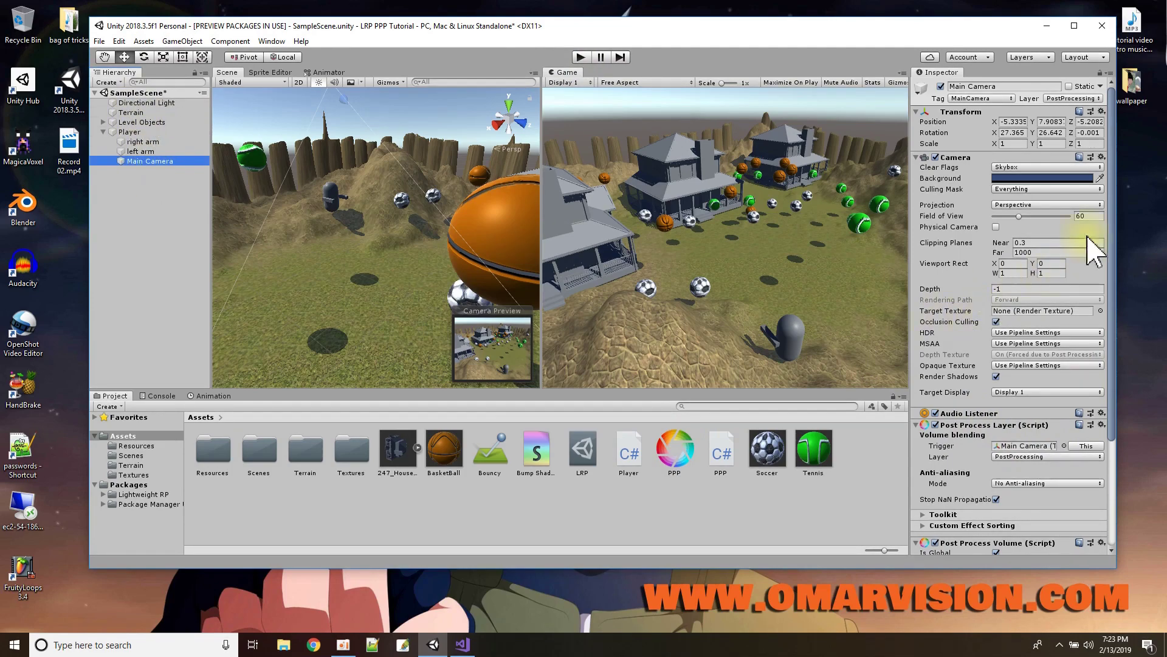
pyautogui.moveTo(1112, 204); pyautogui.dragTo(1113, 300)
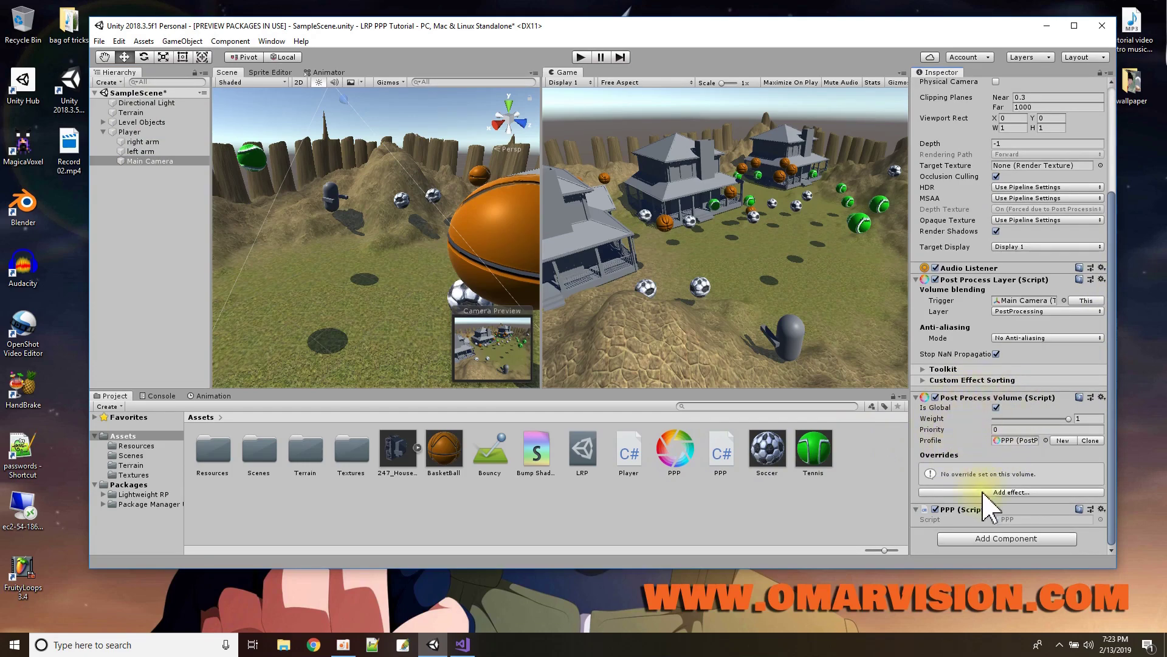
# - Add Unity > Color Grading to the PPP profile and enable the Tonemapping Mode override
pyautogui.click(689, 465)
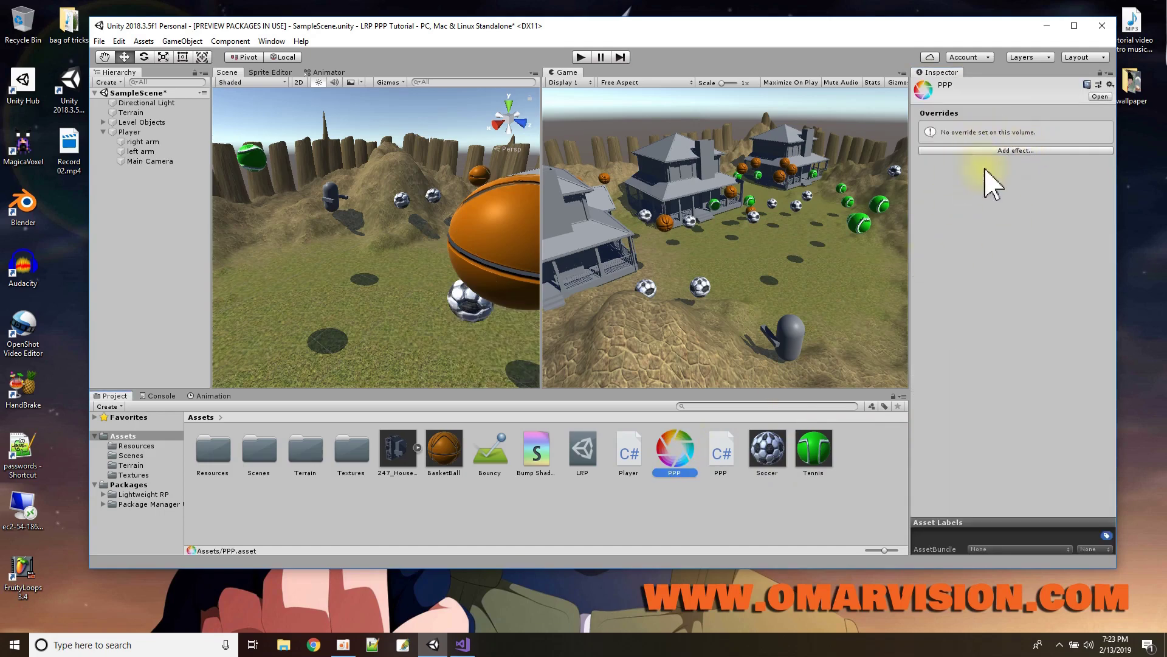
pyautogui.click(985, 150)
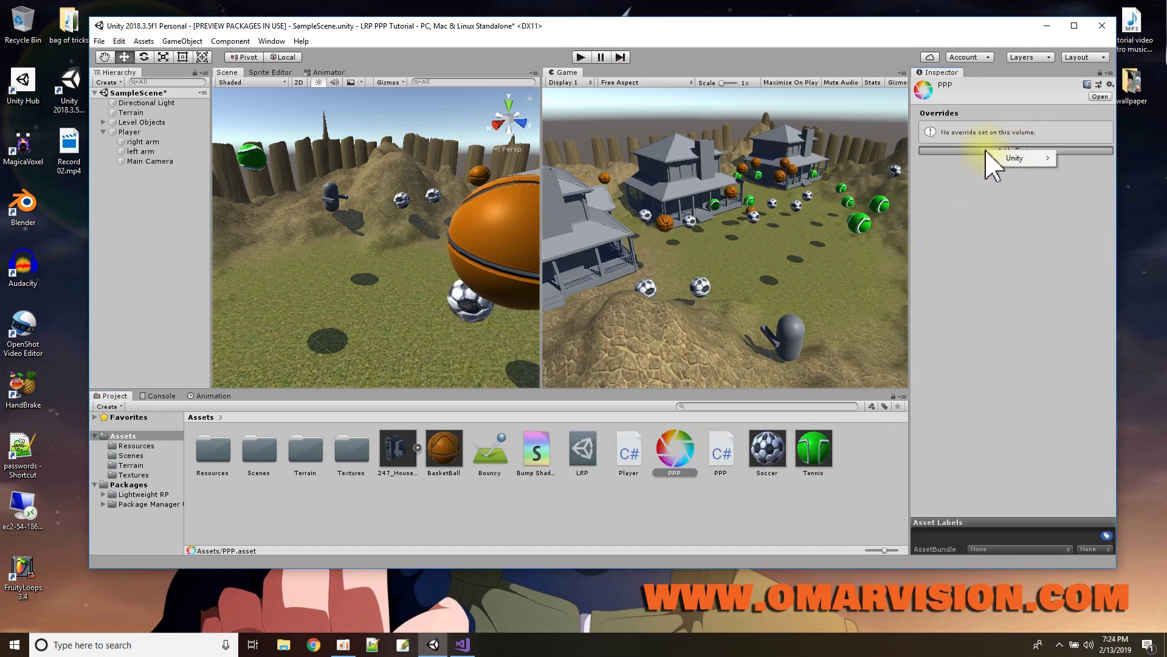
pyautogui.moveTo(994, 163)
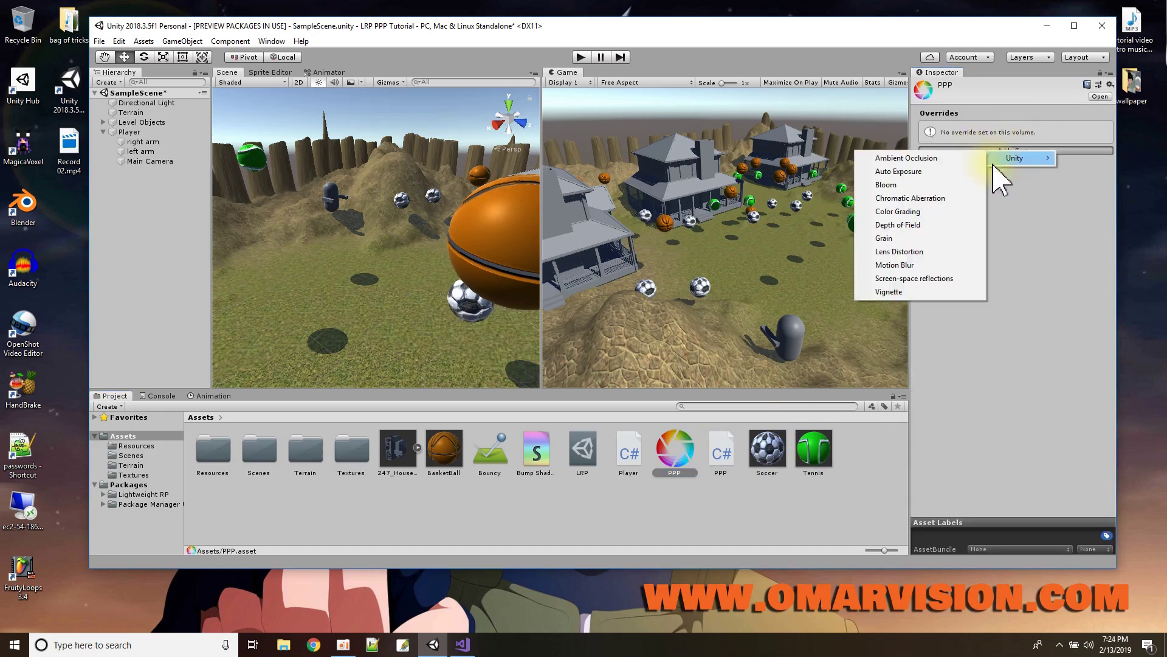
pyautogui.click(910, 211)
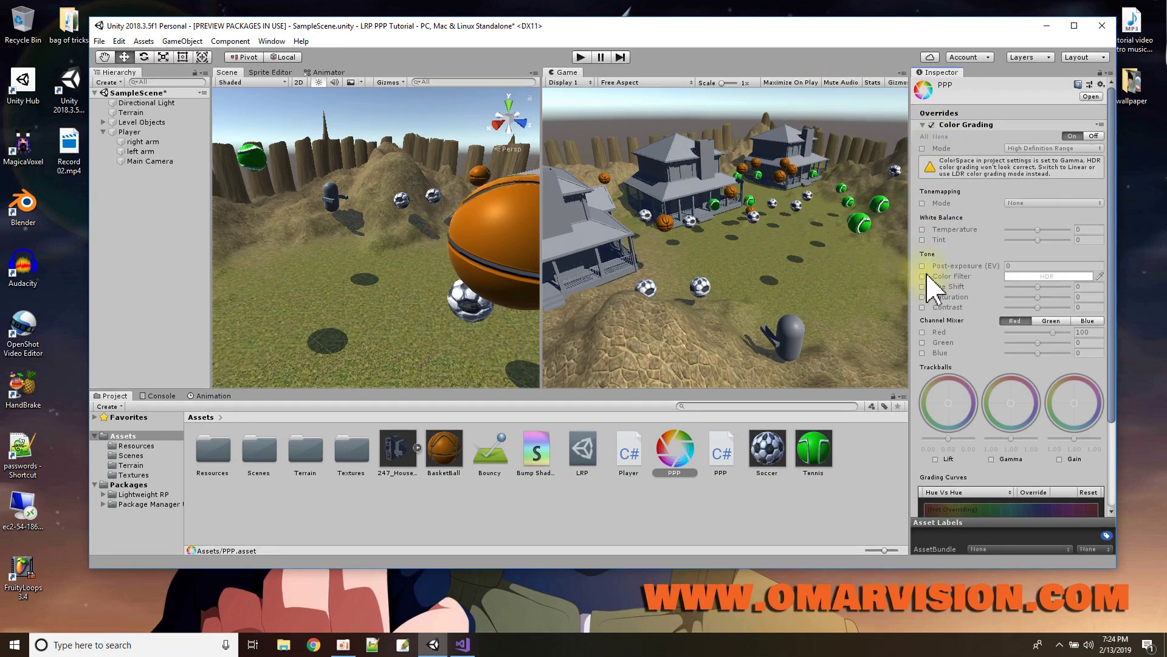
pyautogui.click(922, 203)
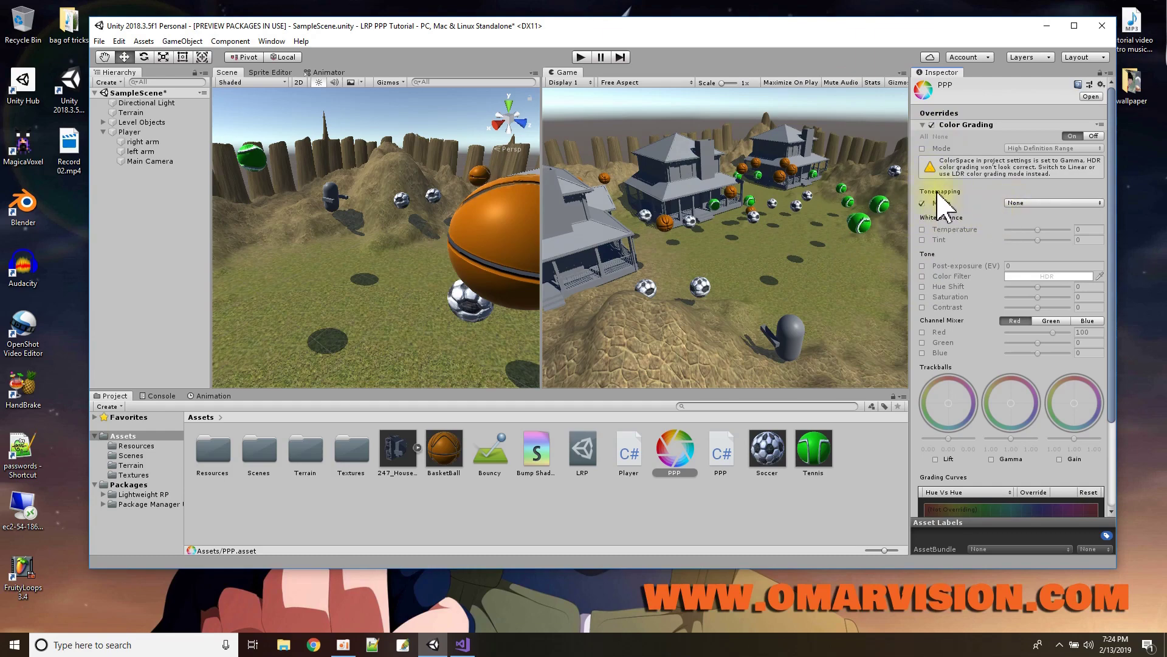
# - Try Neutral, ACES and Custom tonemapping modes, finally settling on Neutral
pyautogui.click(1030, 203)
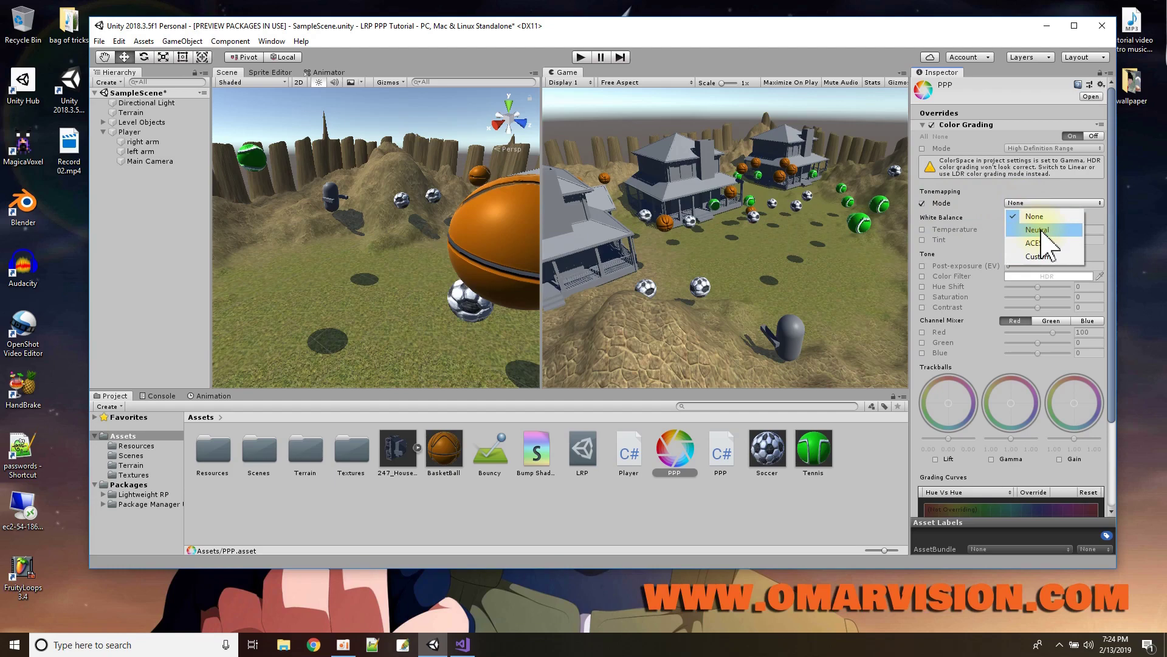
pyautogui.click(1040, 230)
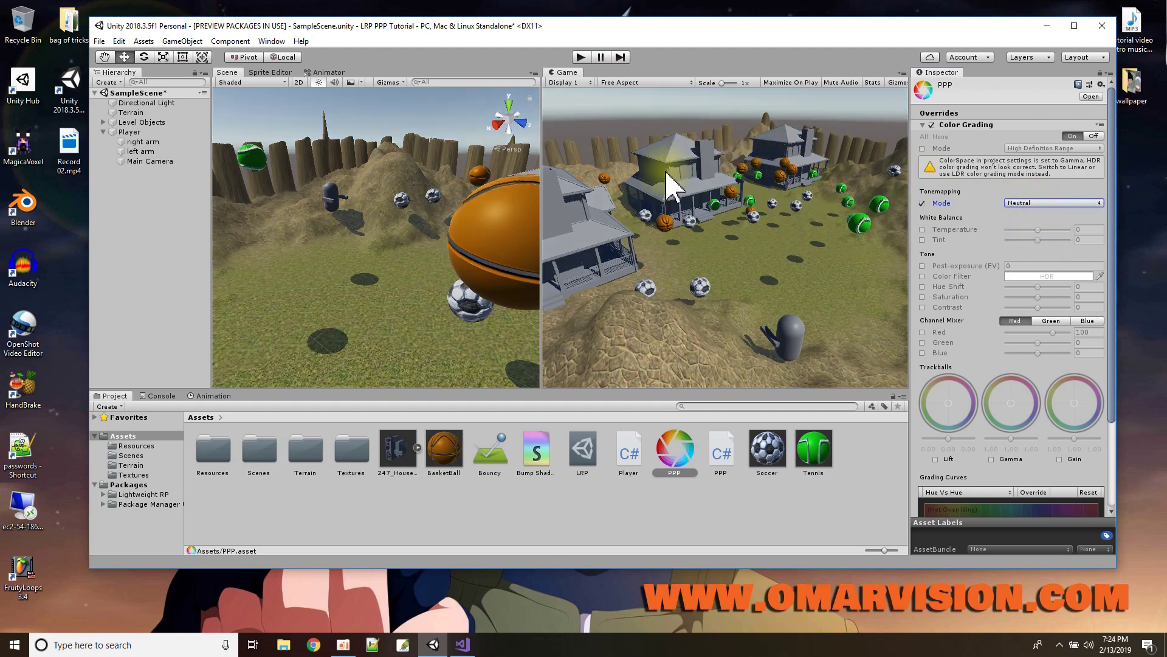
pyautogui.click(1014, 204)
pyautogui.click(1042, 244)
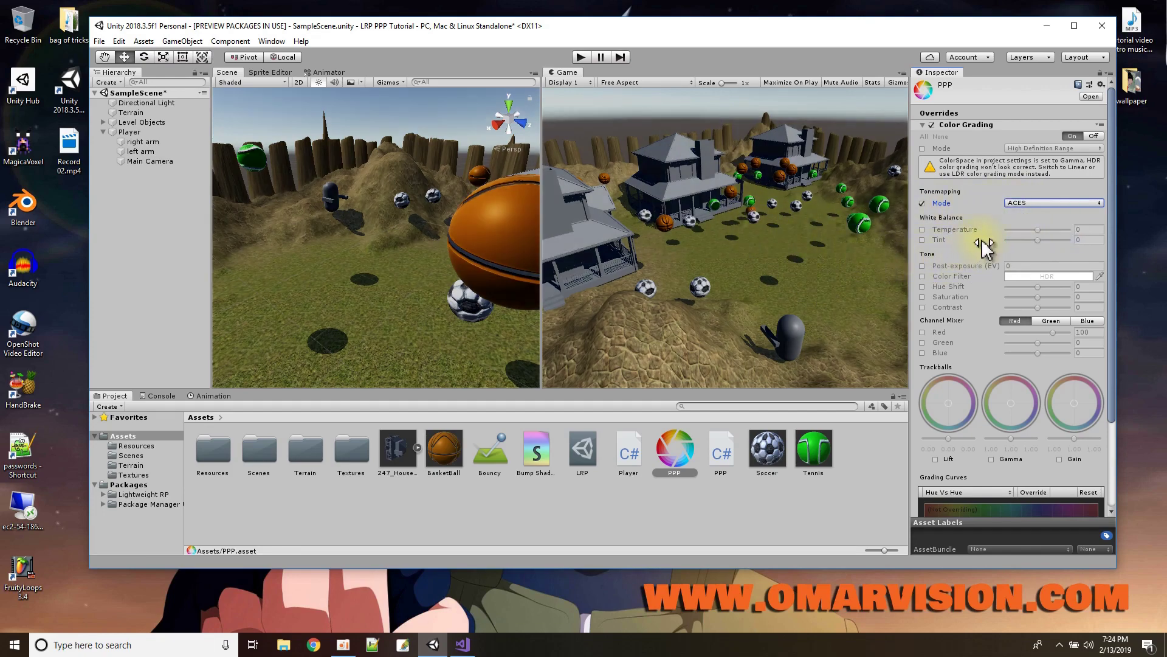
pyautogui.click(1018, 203)
pyautogui.click(1040, 257)
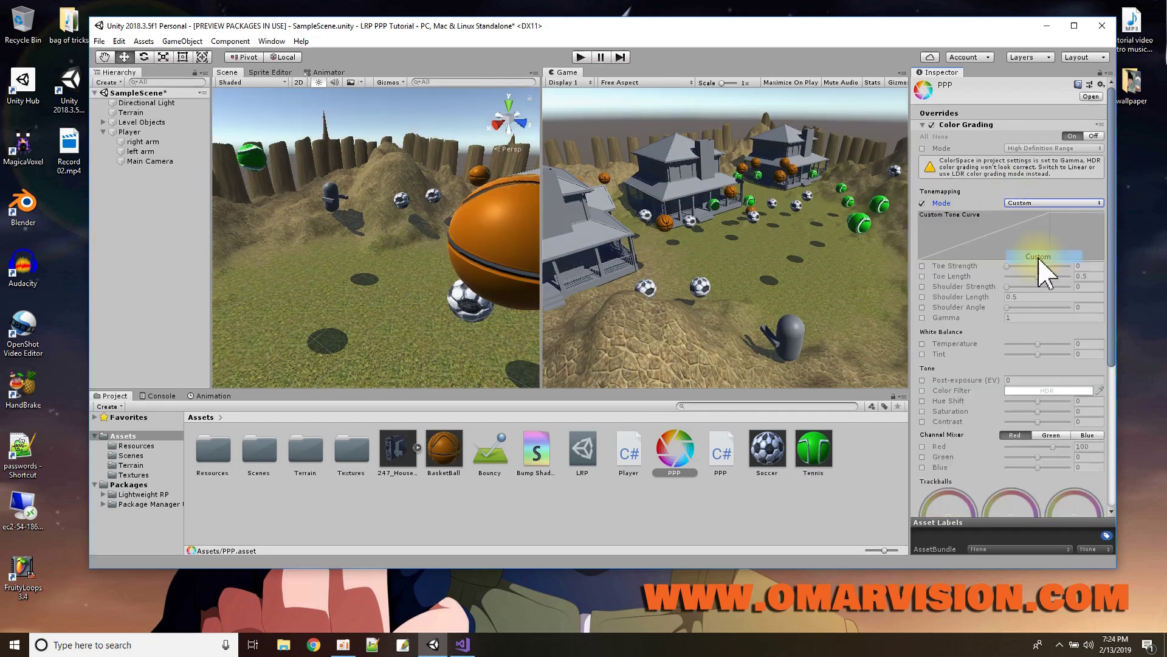
pyautogui.scroll(-3, 986, 283)
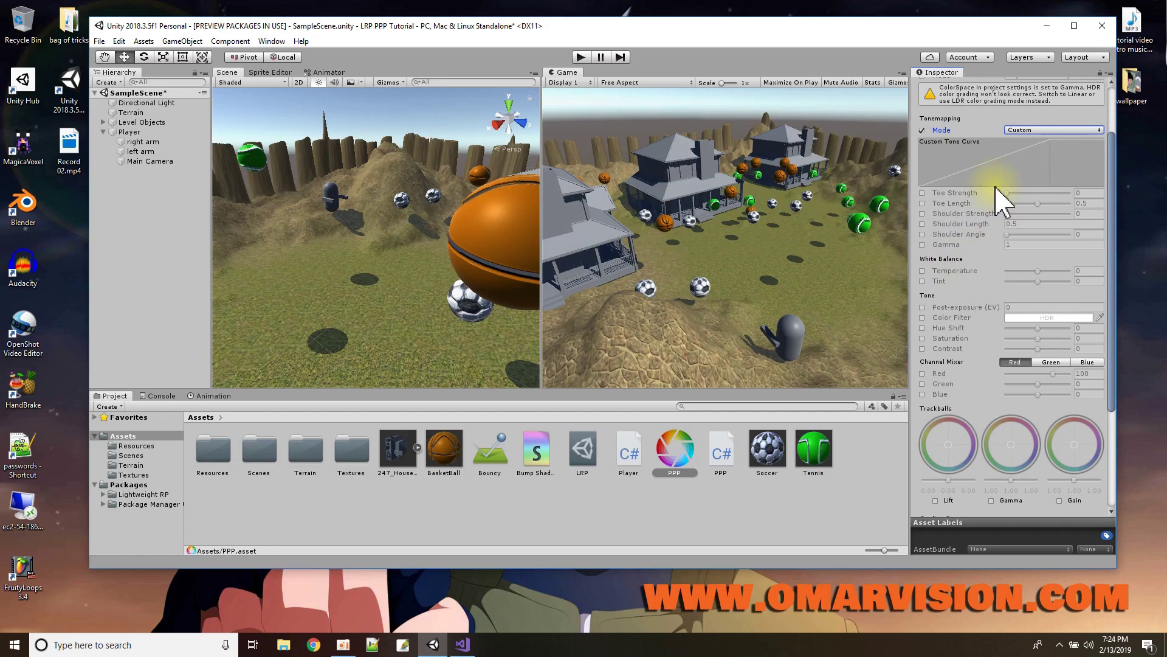
pyautogui.scroll(3, 1003, 207)
pyautogui.click(1041, 210)
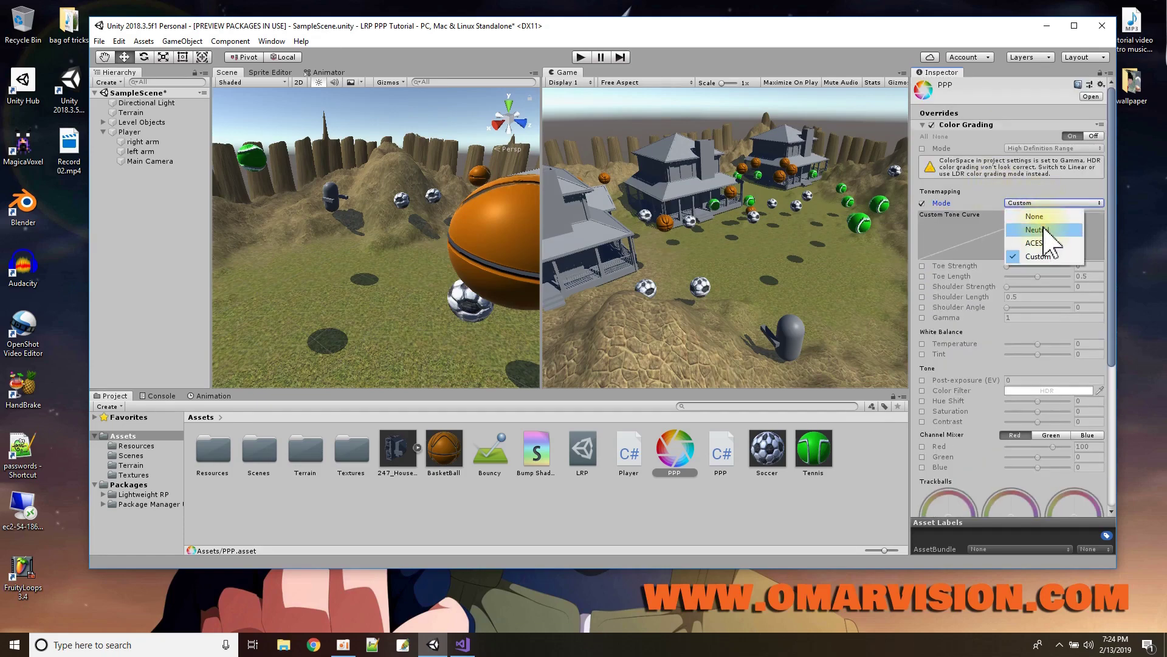
pyautogui.click(1043, 226)
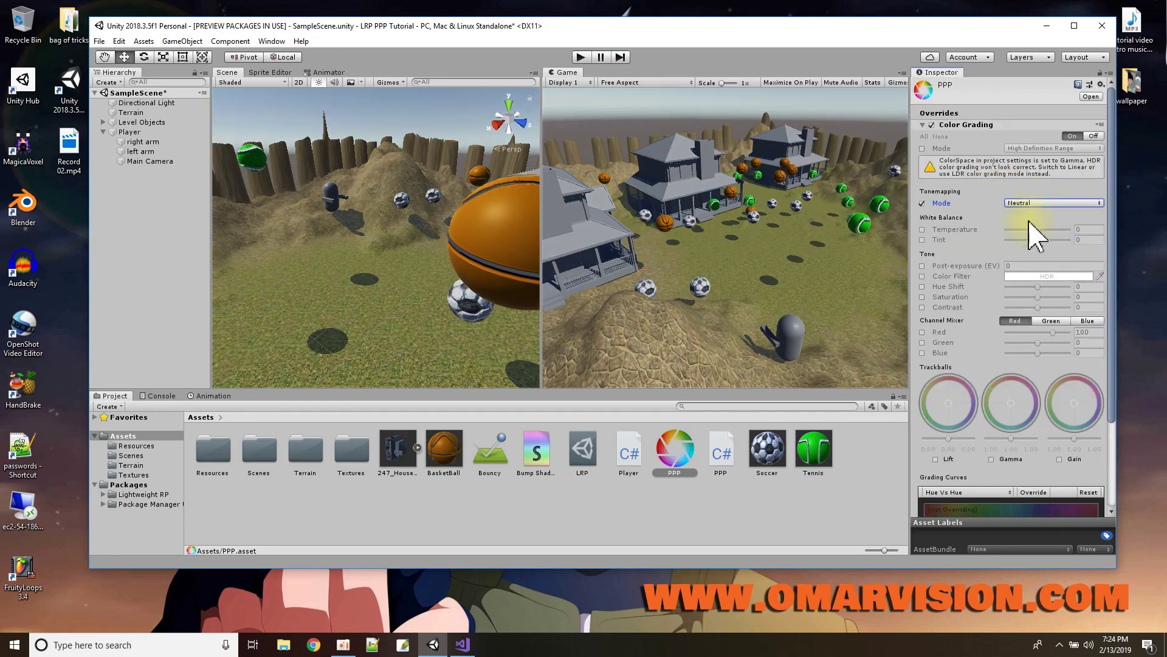
# - Override white balance Temperature at 84, test Tint but leave it un-overridden, and collapse Color Grading
pyautogui.click(922, 229)
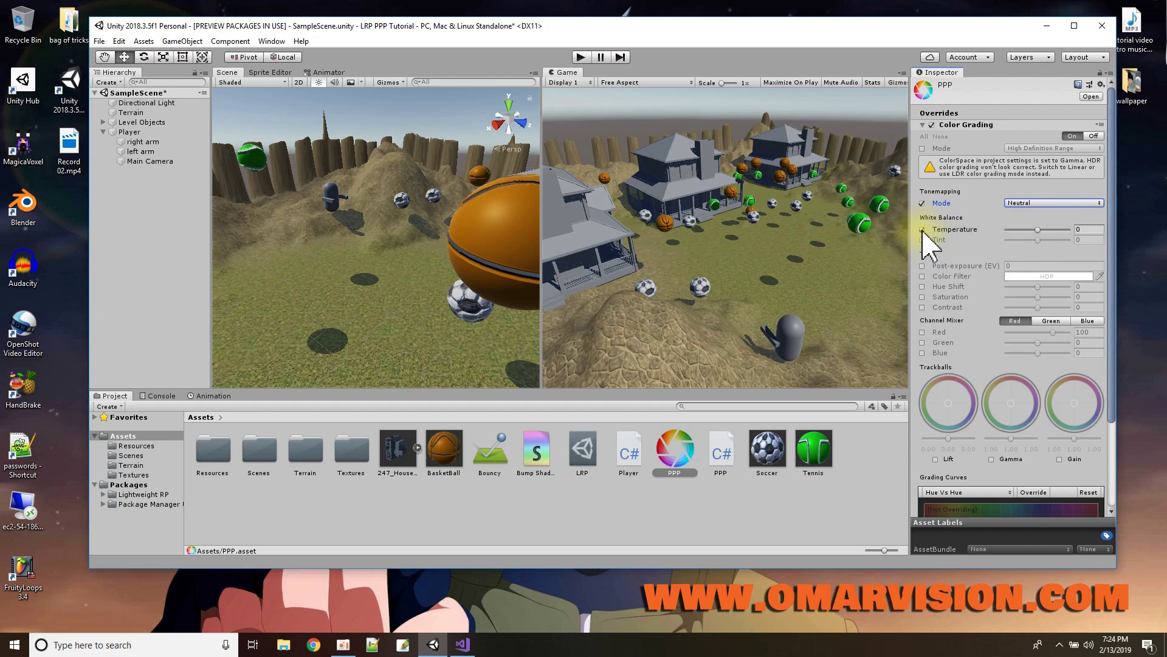
pyautogui.moveTo(1039, 229); pyautogui.dragTo(1078, 231)
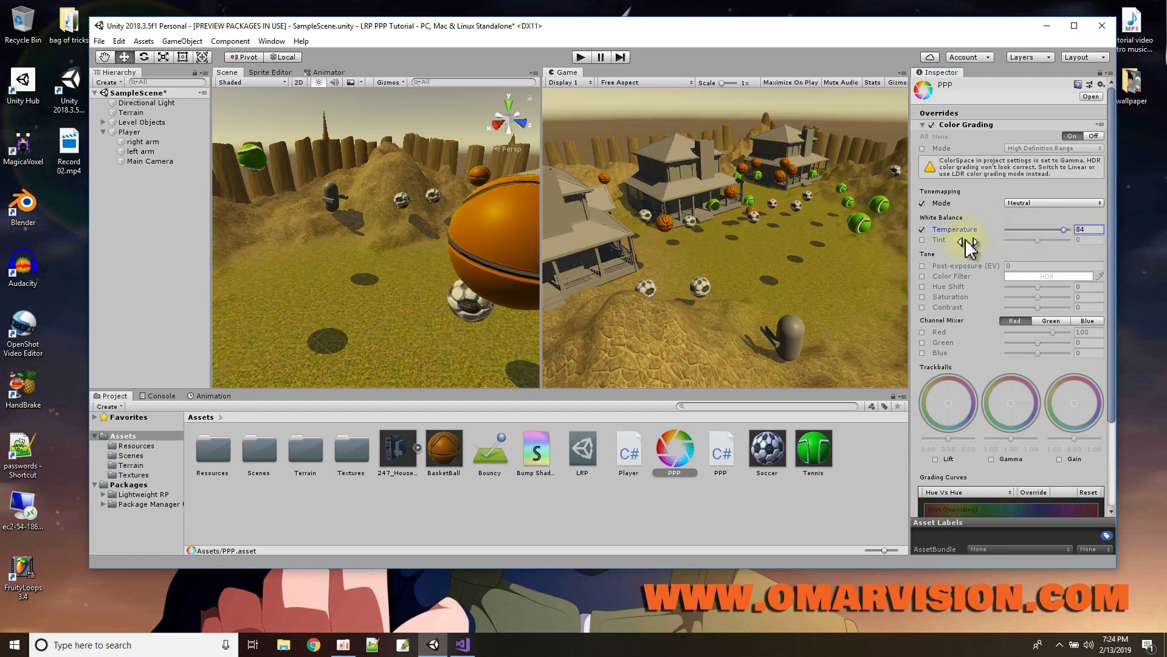
pyautogui.click(922, 241)
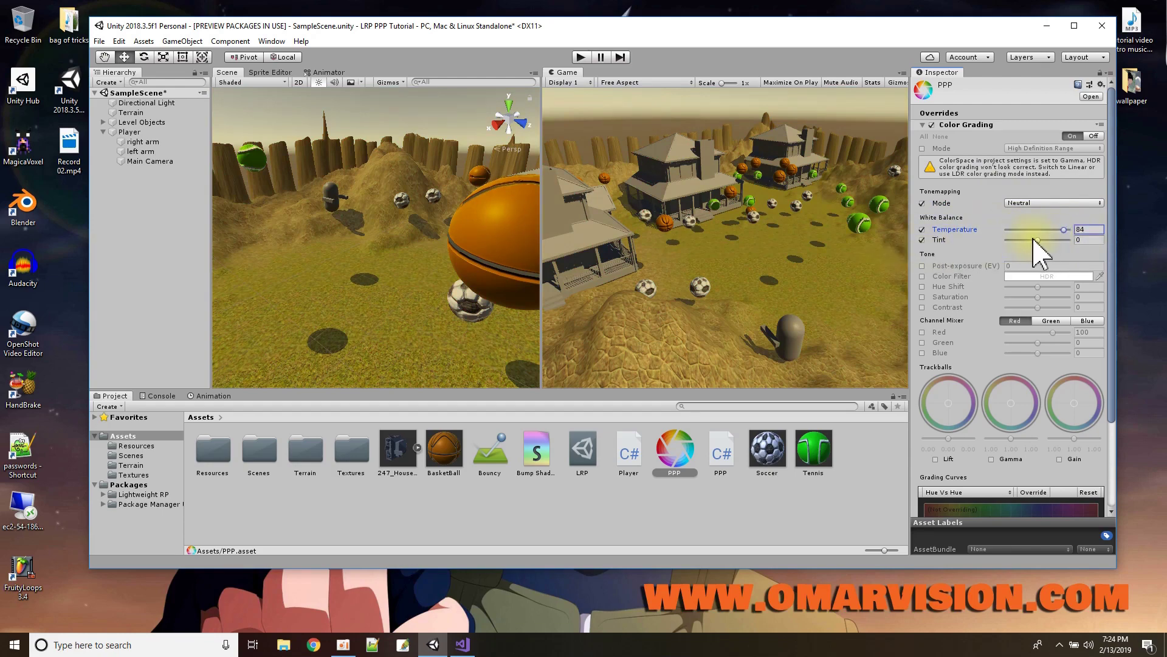
pyautogui.moveTo(1059, 240)
pyautogui.mouseDown()
pyautogui.moveTo(1085, 240)
pyautogui.moveTo(1010, 240)
pyautogui.moveTo(1057, 240)
pyautogui.mouseUp()
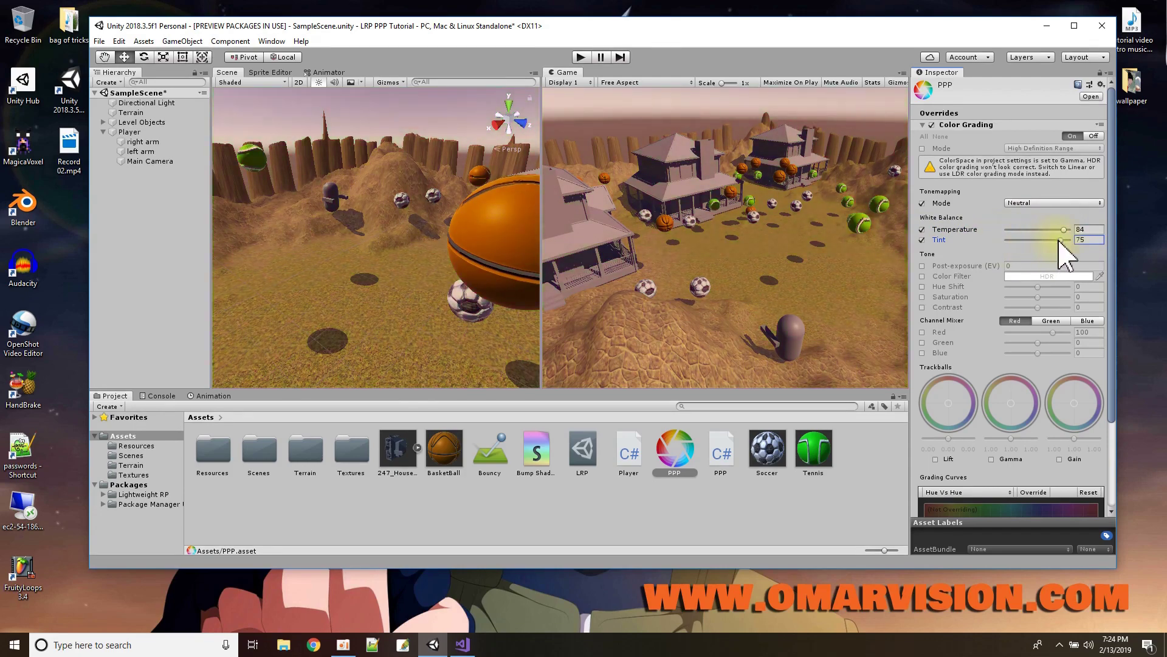
pyautogui.click(922, 240)
pyautogui.scroll(-3, 972, 260)
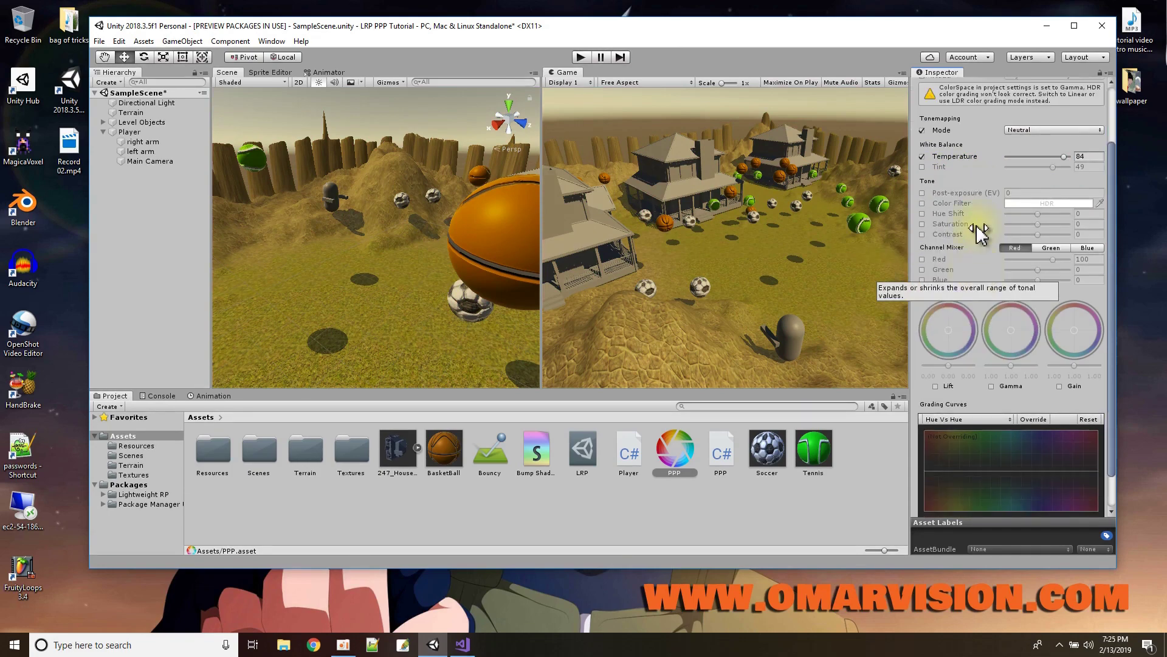
pyautogui.scroll(3, 1023, 389)
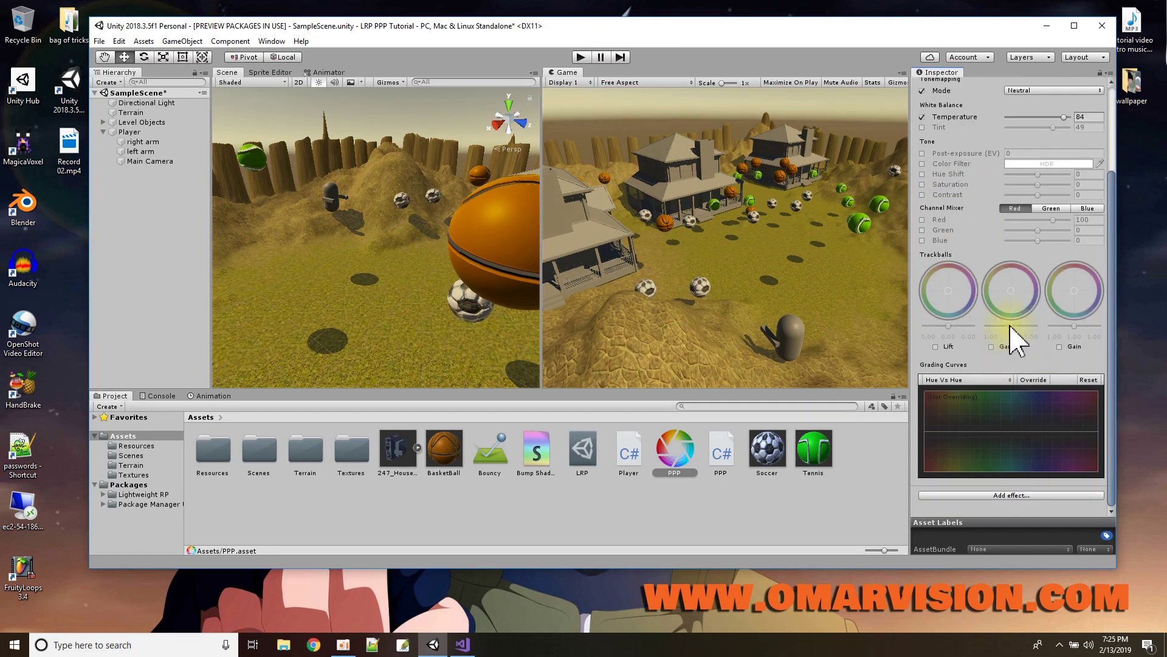
pyautogui.click(924, 126)
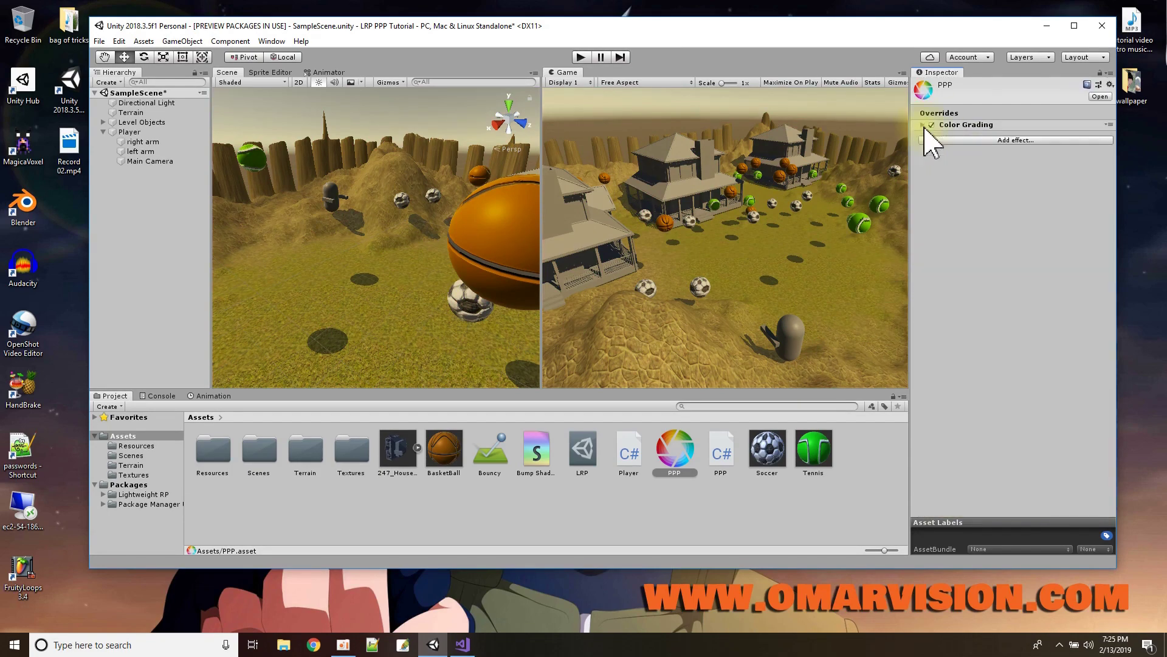
# - Add a Bloom effect to the profile, expand it, and enable its Intensity override
pyautogui.click(975, 140)
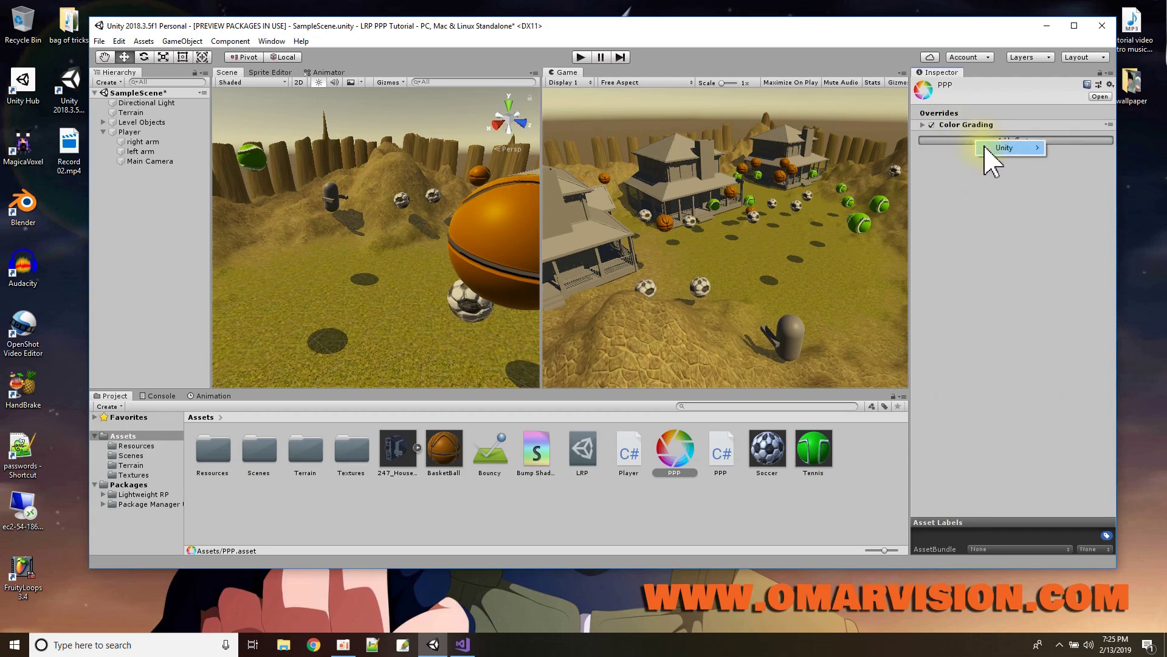
pyautogui.moveTo(985, 147)
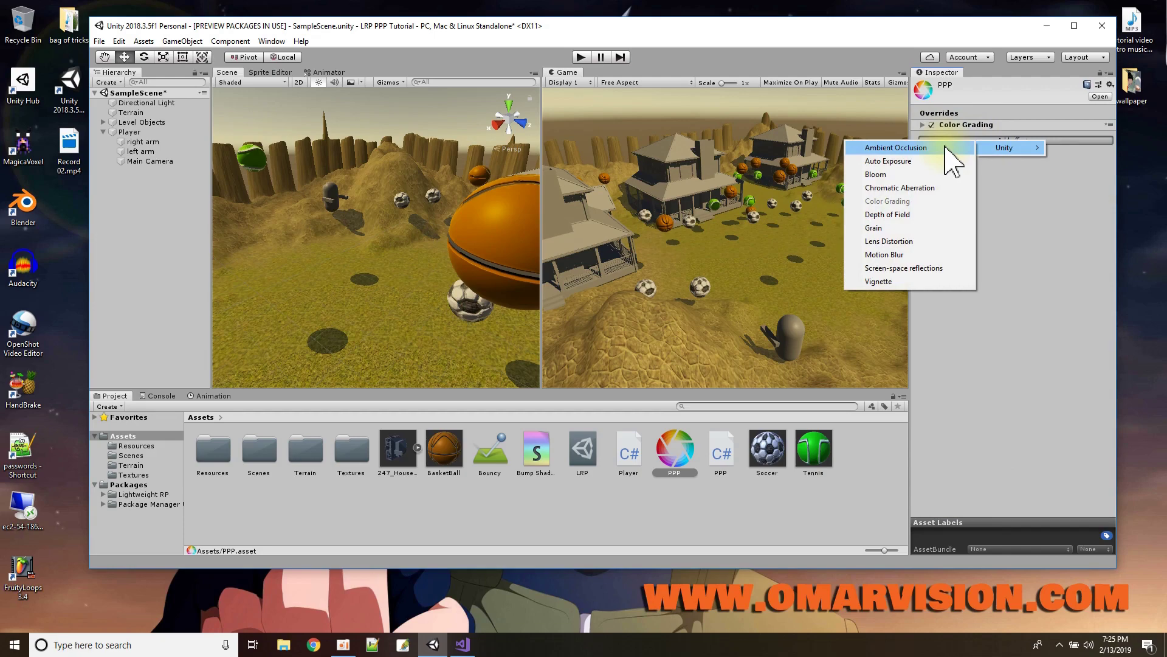
pyautogui.click(924, 175)
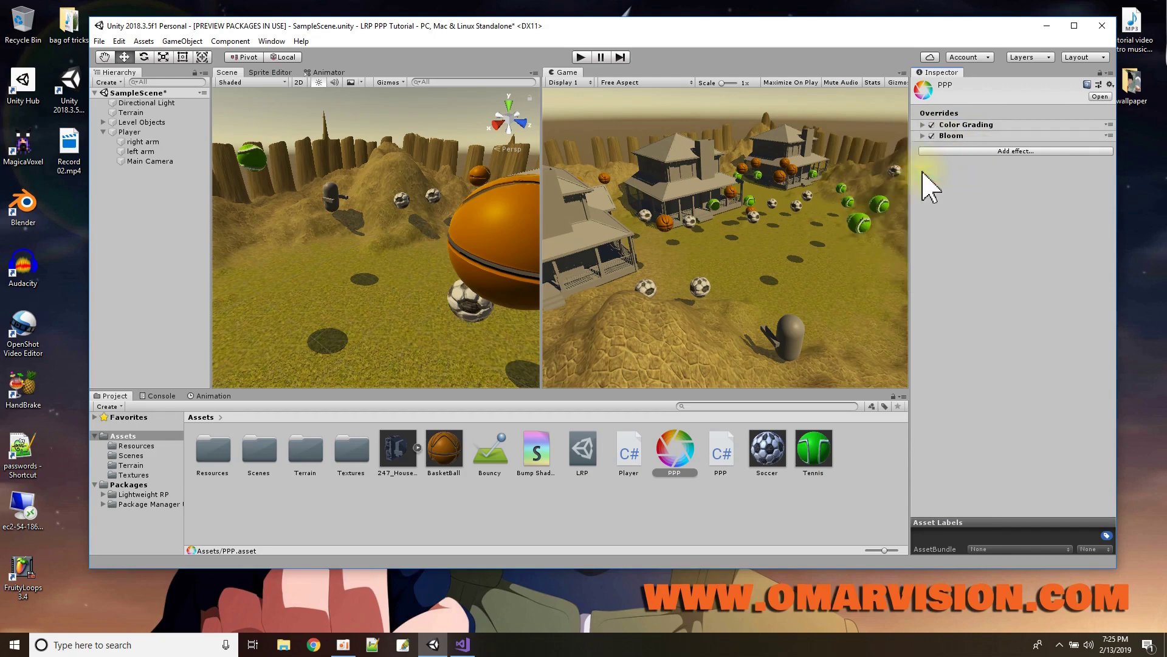
pyautogui.click(923, 136)
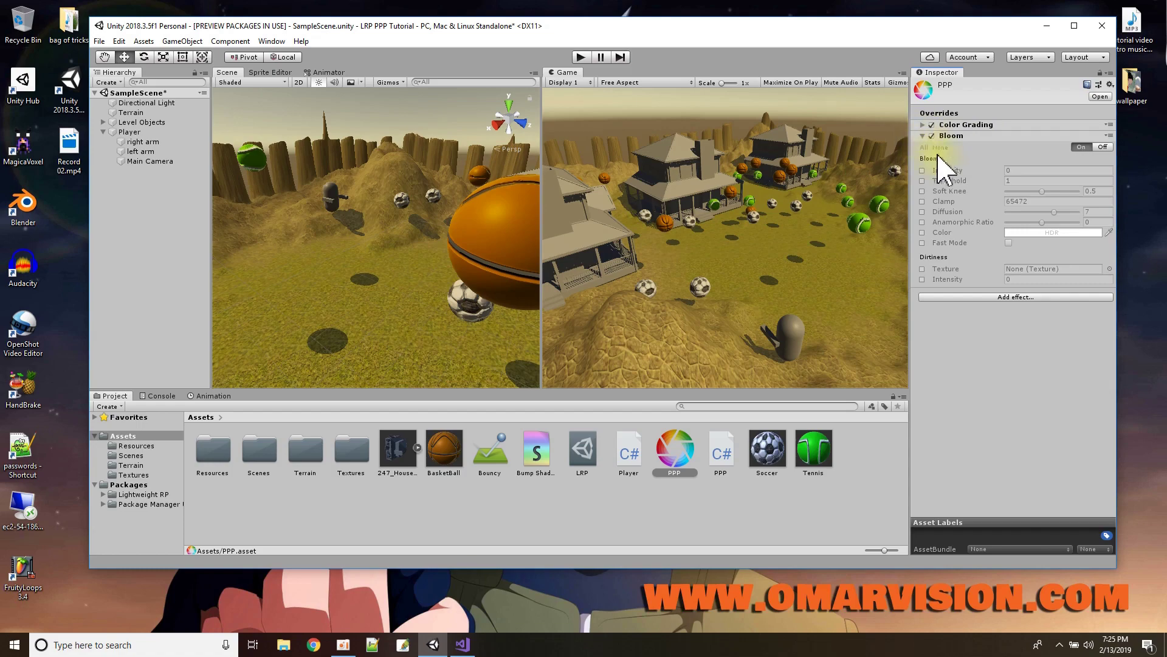
pyautogui.click(923, 171)
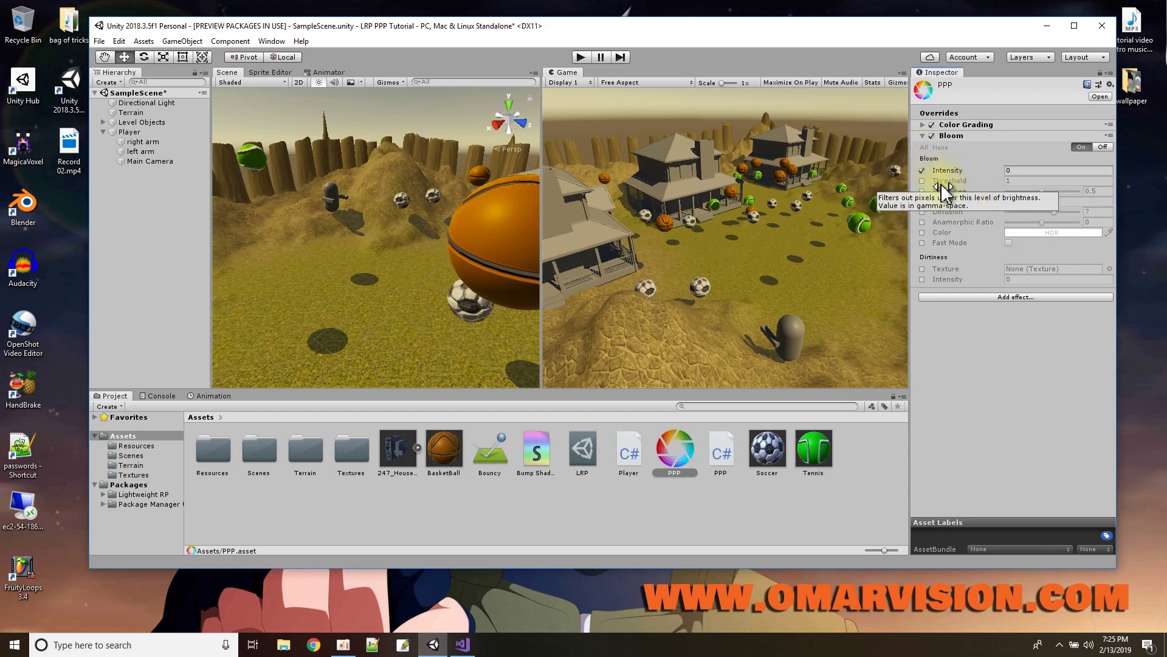
# - Set Bloom Intensity to 7.71 and Threshold to 0.95, then collapse the Bloom settings
pyautogui.click(946, 173)
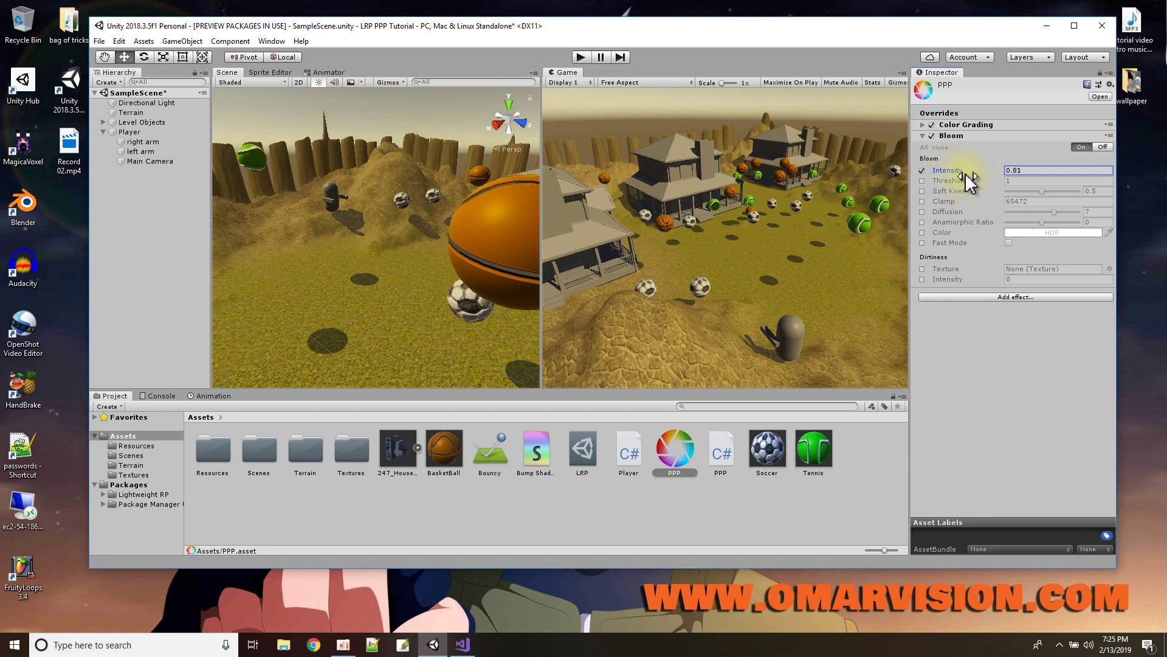
pyautogui.moveTo(969, 181); pyautogui.dragTo(997, 190)
pyautogui.moveTo(363, 345); pyautogui.dragTo(528, 269, button='right')
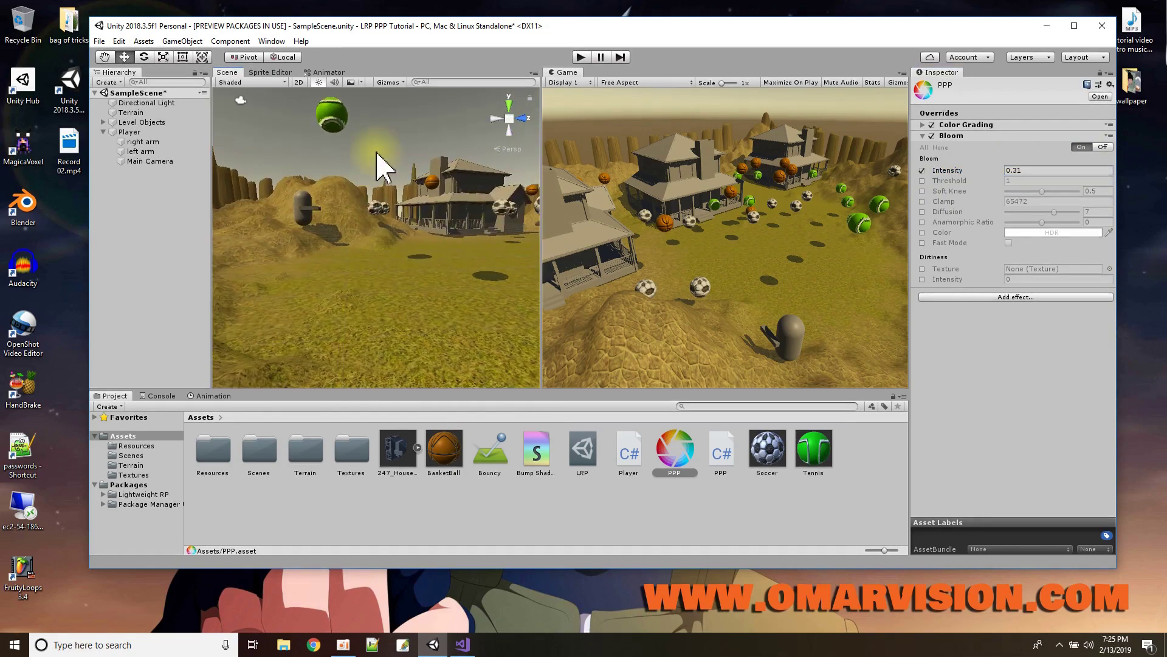
pyautogui.moveTo(412, 209); pyautogui.dragTo(505, 201, button='right')
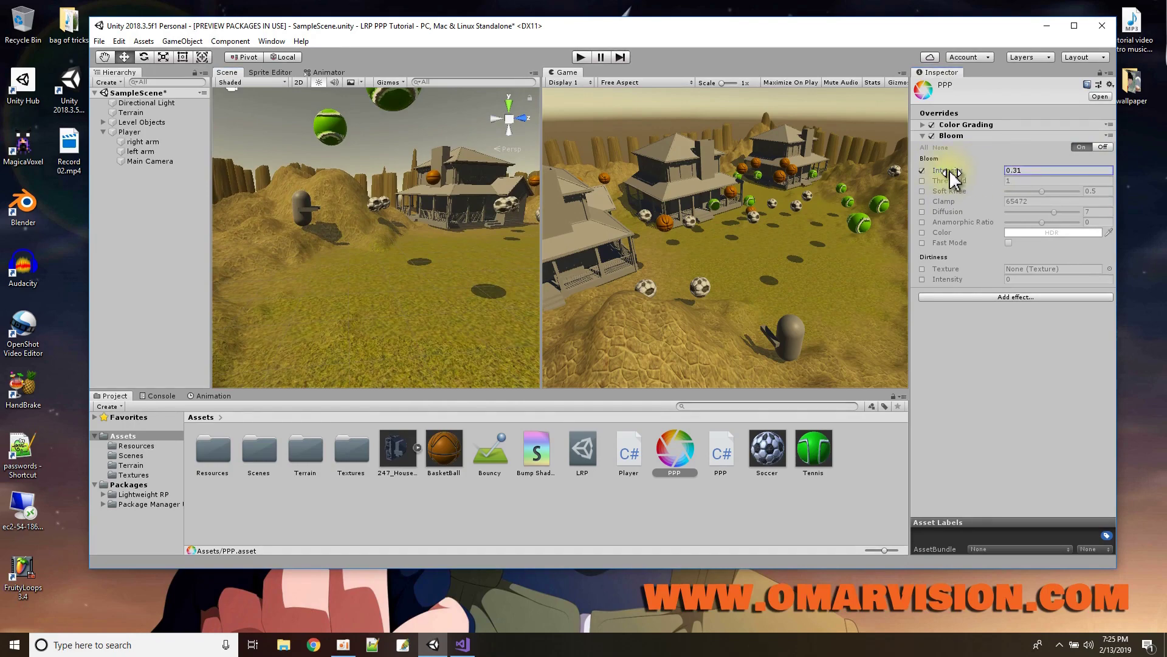
pyautogui.moveTo(952, 176); pyautogui.dragTo(1038, 163)
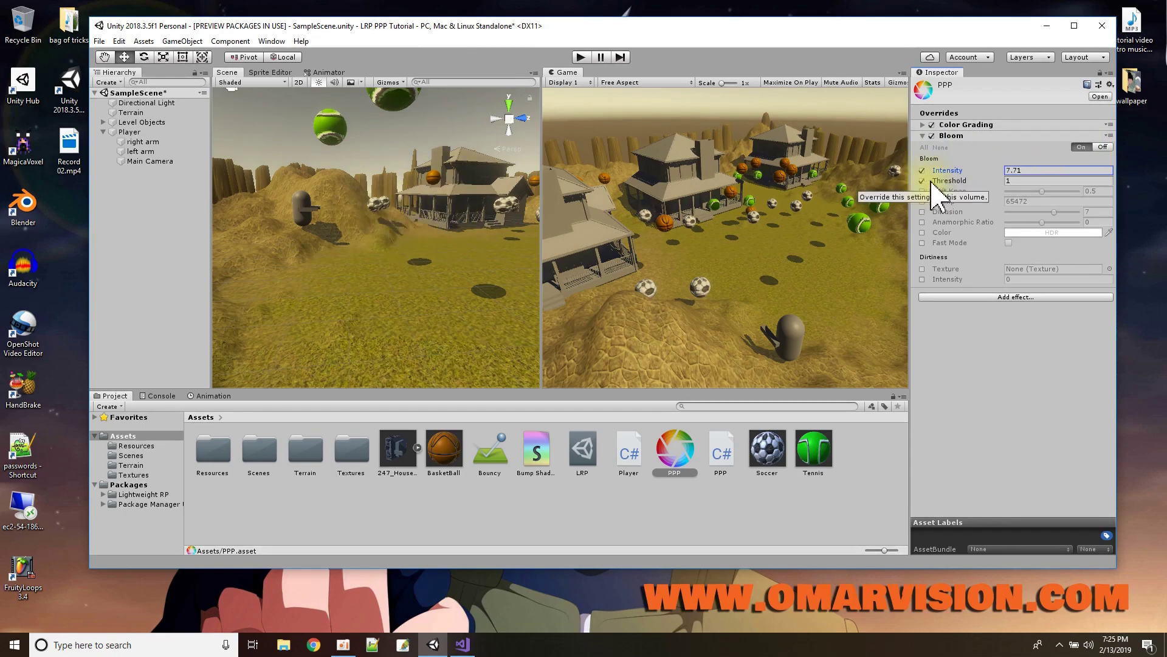
pyautogui.moveTo(941, 182)
pyautogui.mouseDown()
pyautogui.moveTo(958, 182)
pyautogui.moveTo(928, 182)
pyautogui.moveTo(942, 181)
pyautogui.mouseUp()
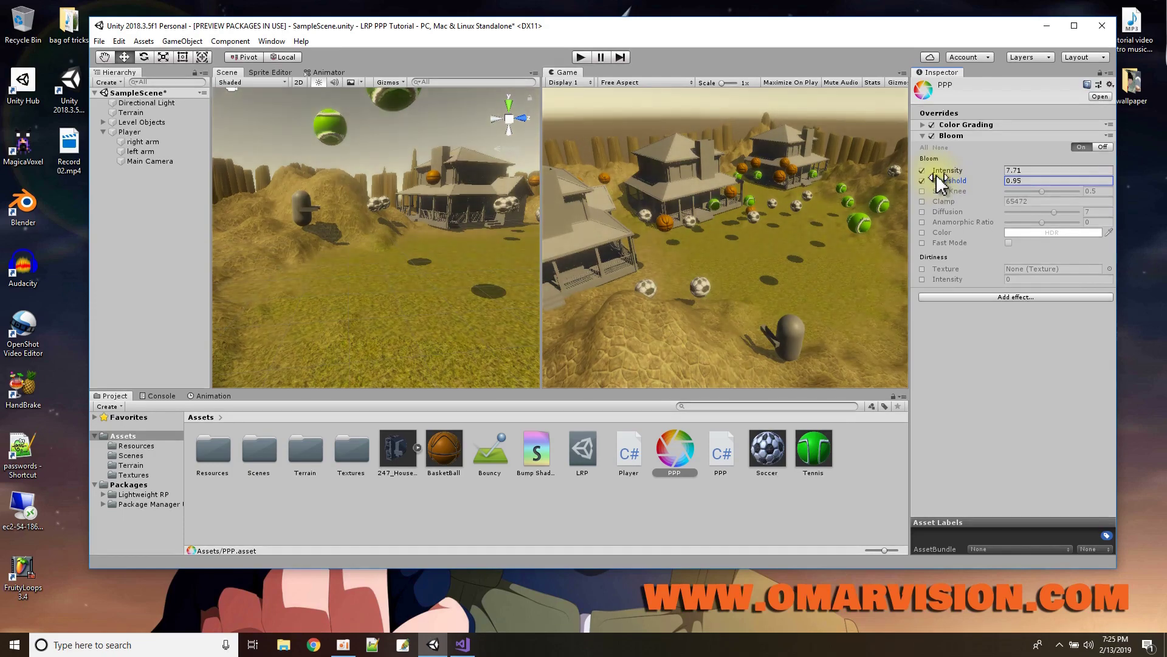
pyautogui.click(923, 136)
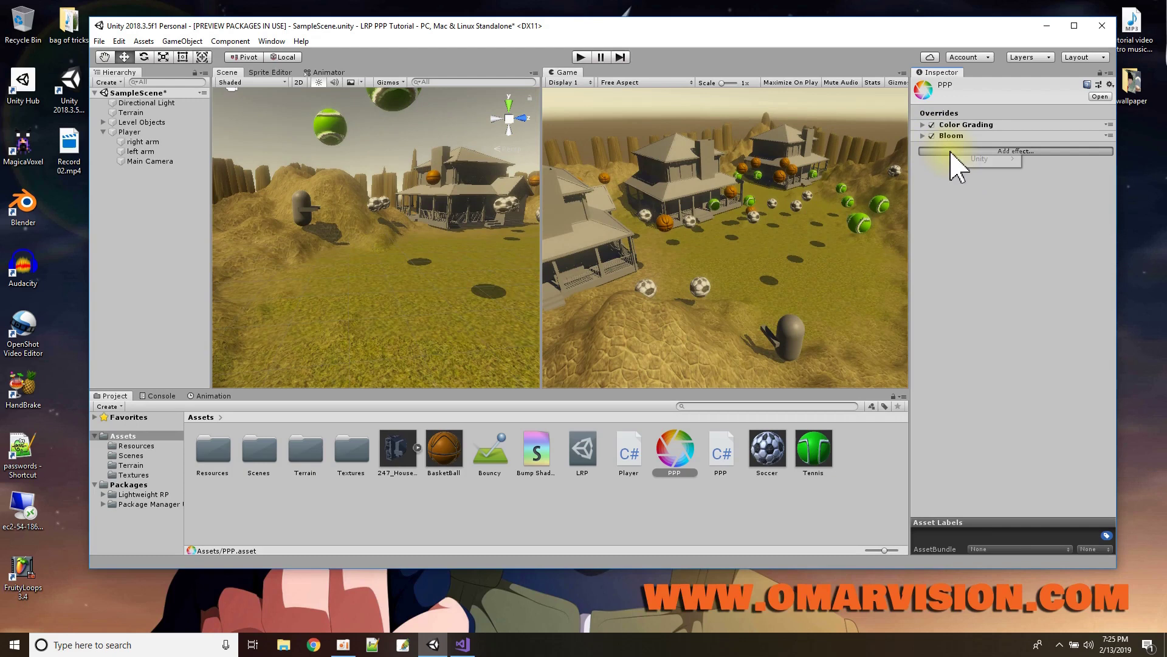
# - Add Depth of Field with Focus Distance 10 and Aperture about 23.9, then start Play mode
pyautogui.click(955, 151)
pyautogui.moveTo(962, 163)
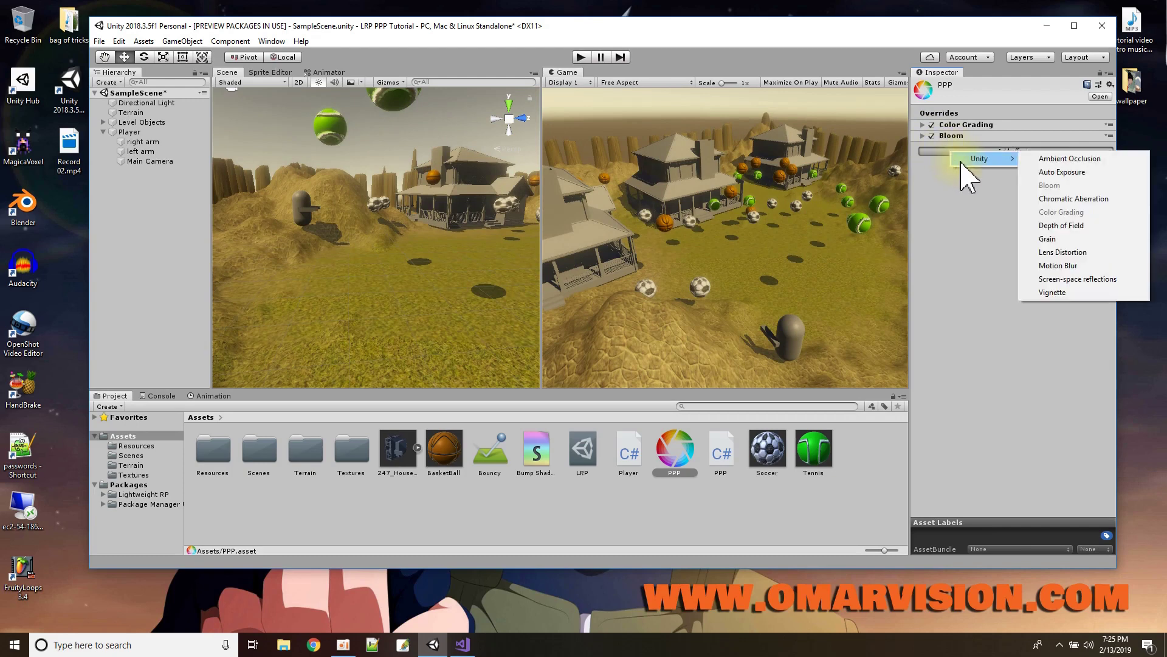
pyautogui.click(1082, 227)
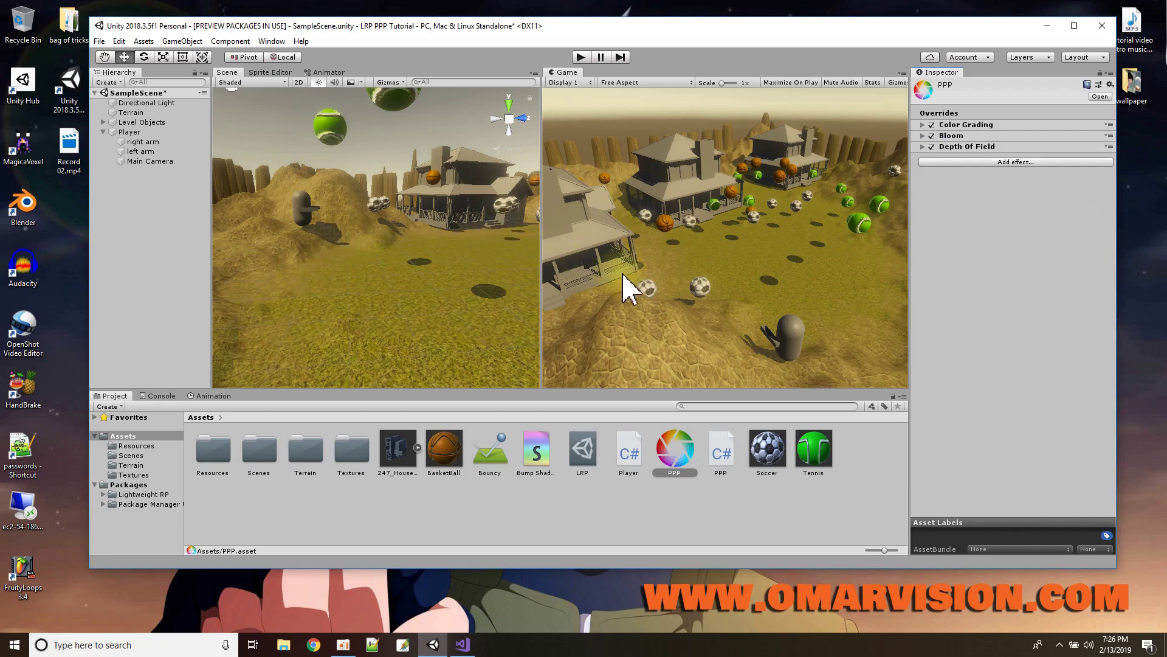
pyautogui.click(923, 147)
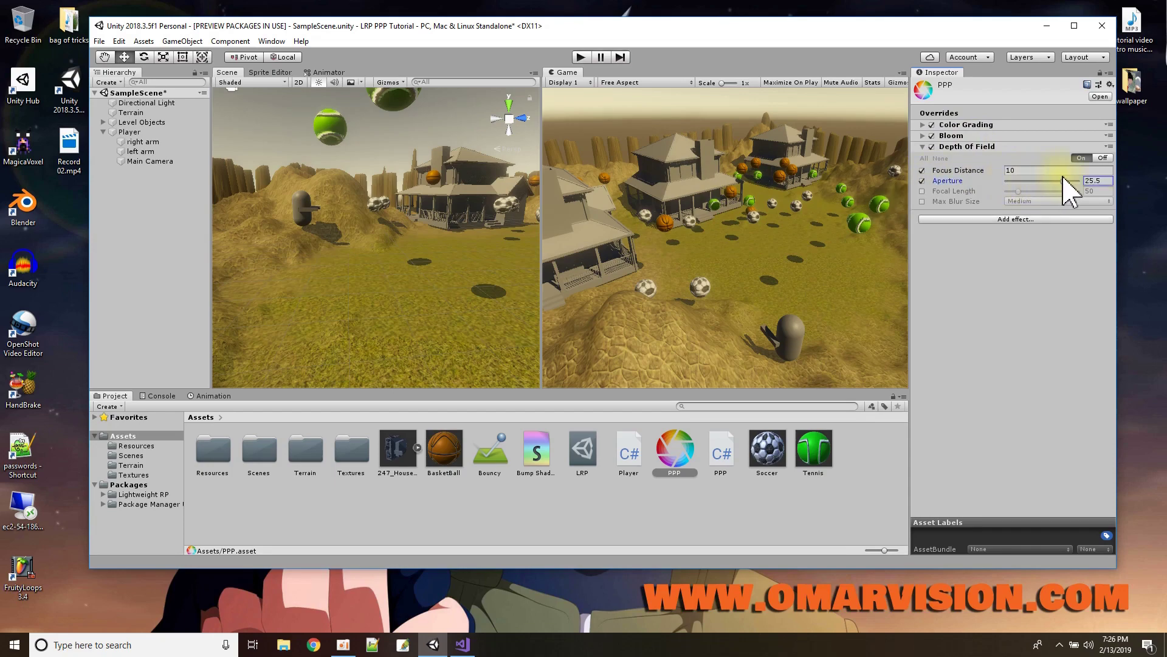
pyautogui.moveTo(1069, 188)
pyautogui.mouseDown()
pyautogui.moveTo(1016, 190)
pyautogui.moveTo(1056, 182)
pyautogui.mouseUp()
pyautogui.click(580, 58)
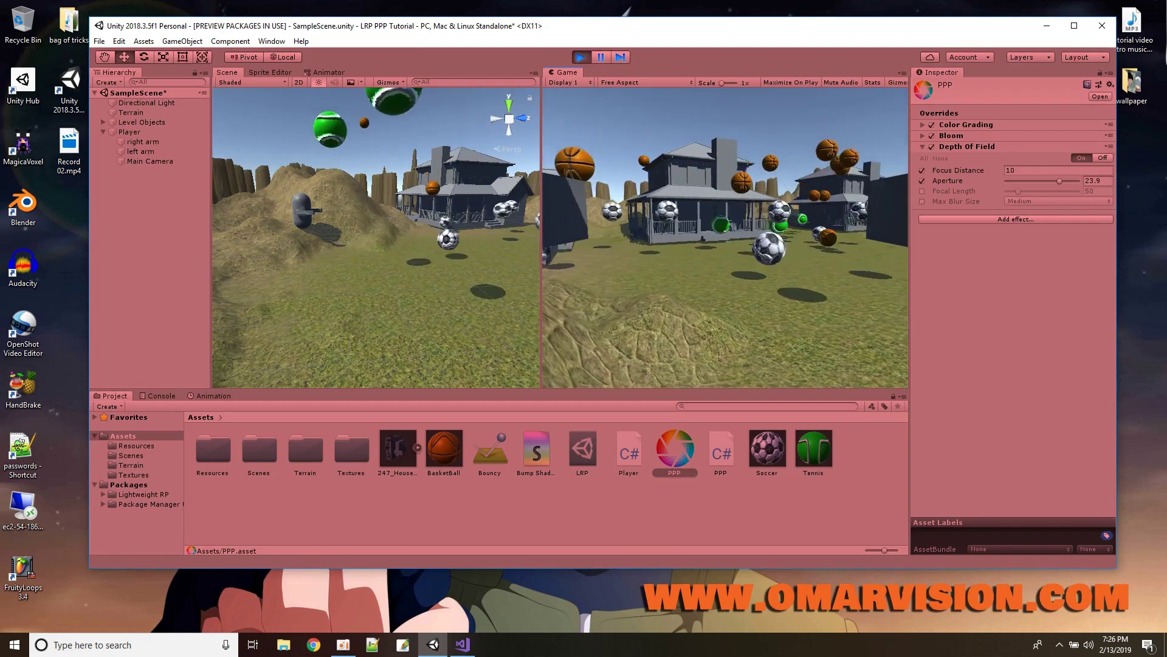
# - While playing, set Focus Distance 10.71, Aperture 0.68 and Focal Length 82.3, then stop the game
pyautogui.press('w')
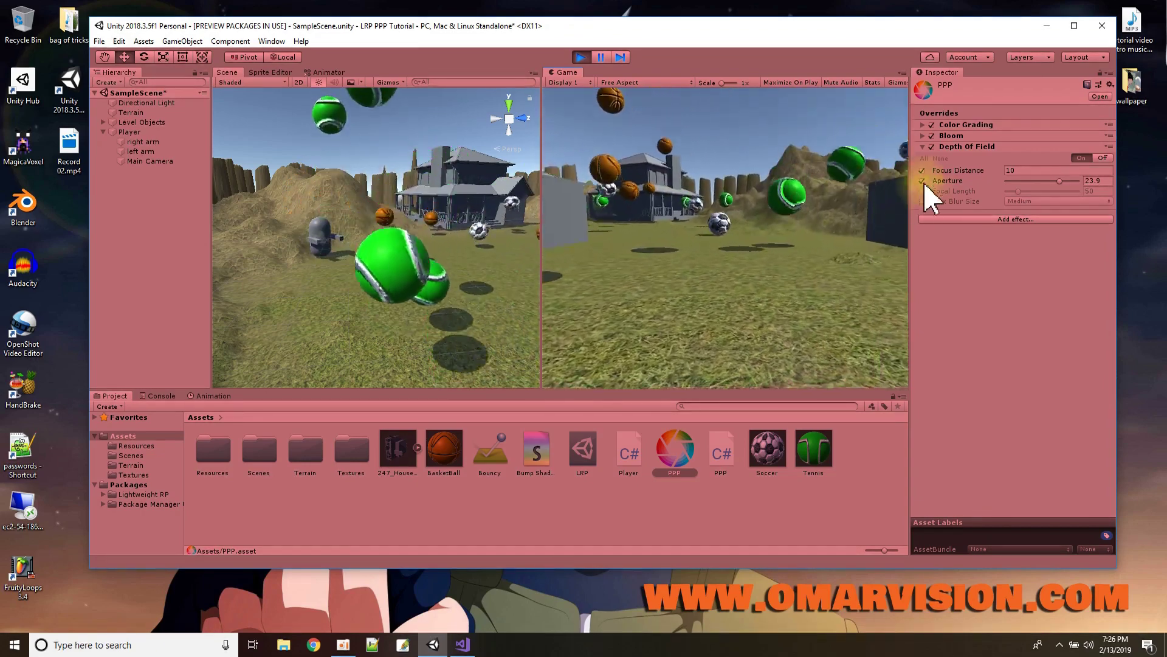
pyautogui.press('d')
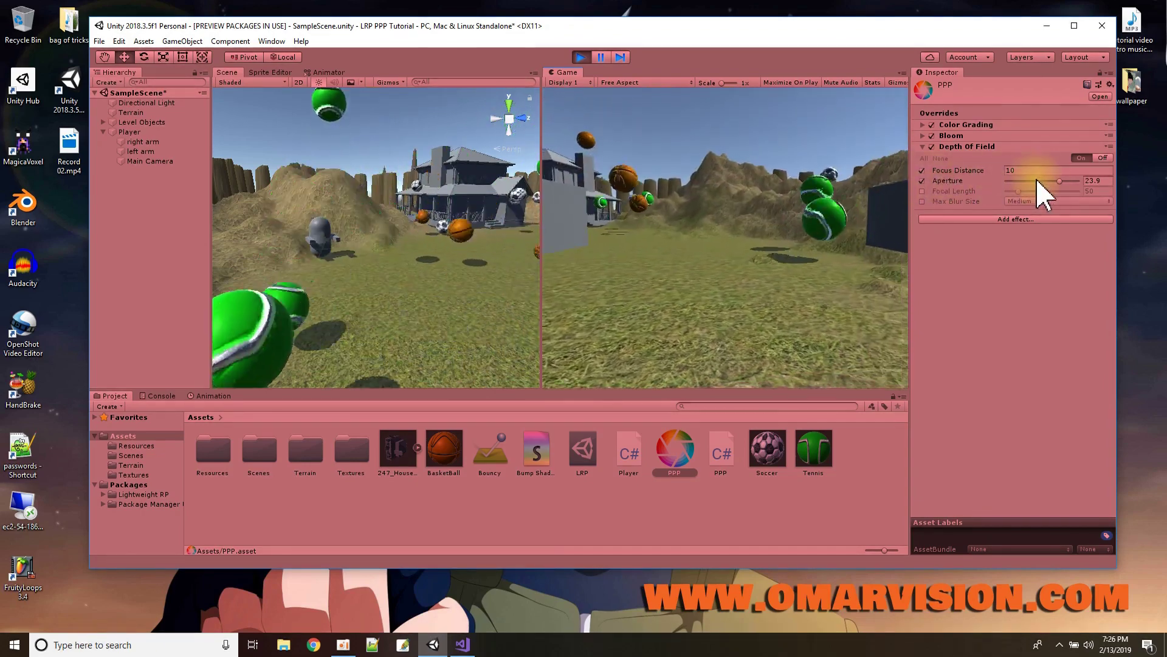
pyautogui.moveTo(1071, 182)
pyautogui.mouseDown()
pyautogui.moveTo(959, 186)
pyautogui.moveTo(1069, 183)
pyautogui.mouseUp()
pyautogui.click(951, 177)
pyautogui.moveTo(951, 177)
pyautogui.mouseDown()
pyautogui.moveTo(996, 177)
pyautogui.moveTo(932, 176)
pyautogui.mouseUp()
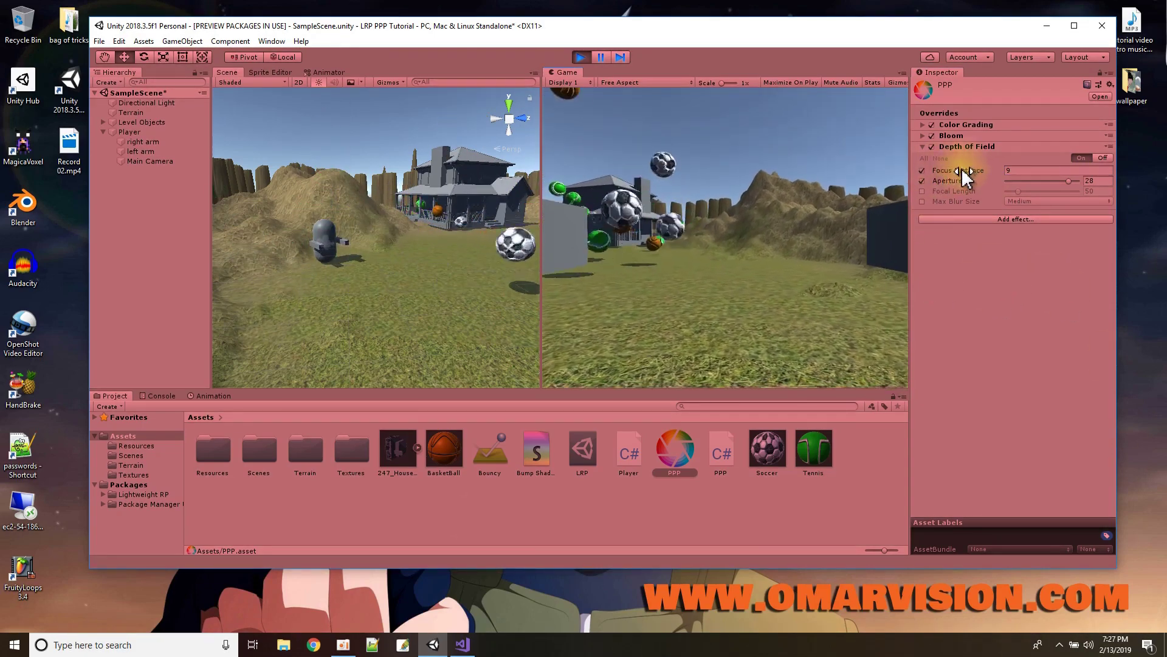
pyautogui.moveTo(961, 171); pyautogui.dragTo(792, 196)
pyautogui.click(922, 190)
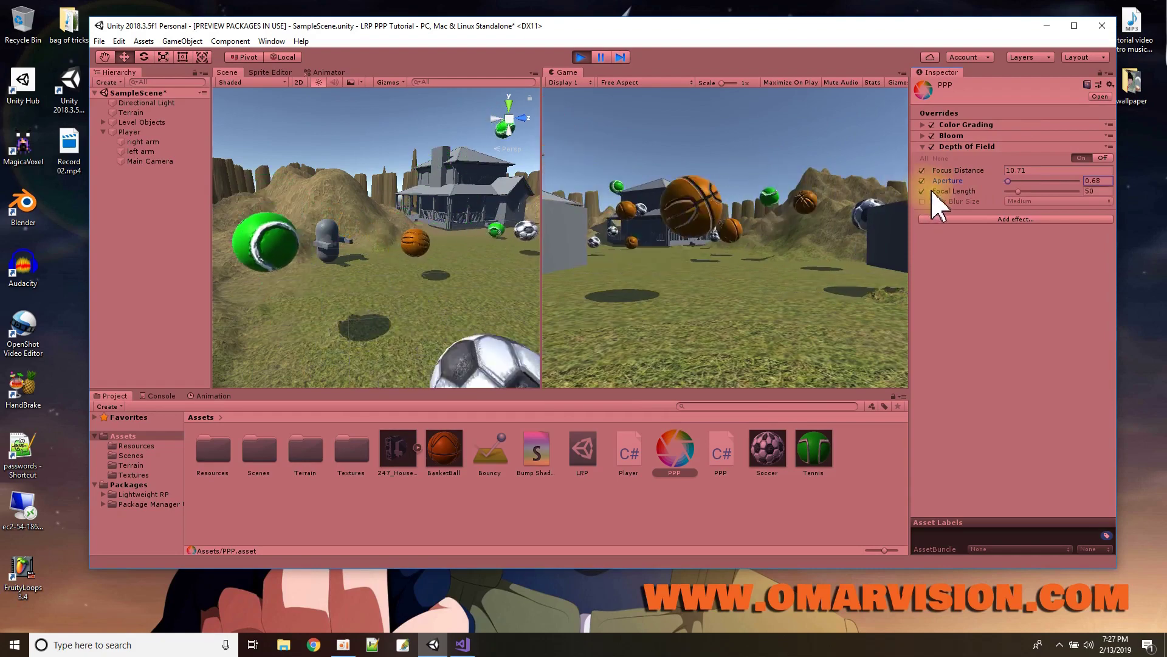
pyautogui.moveTo(940, 191); pyautogui.dragTo(1084, 192)
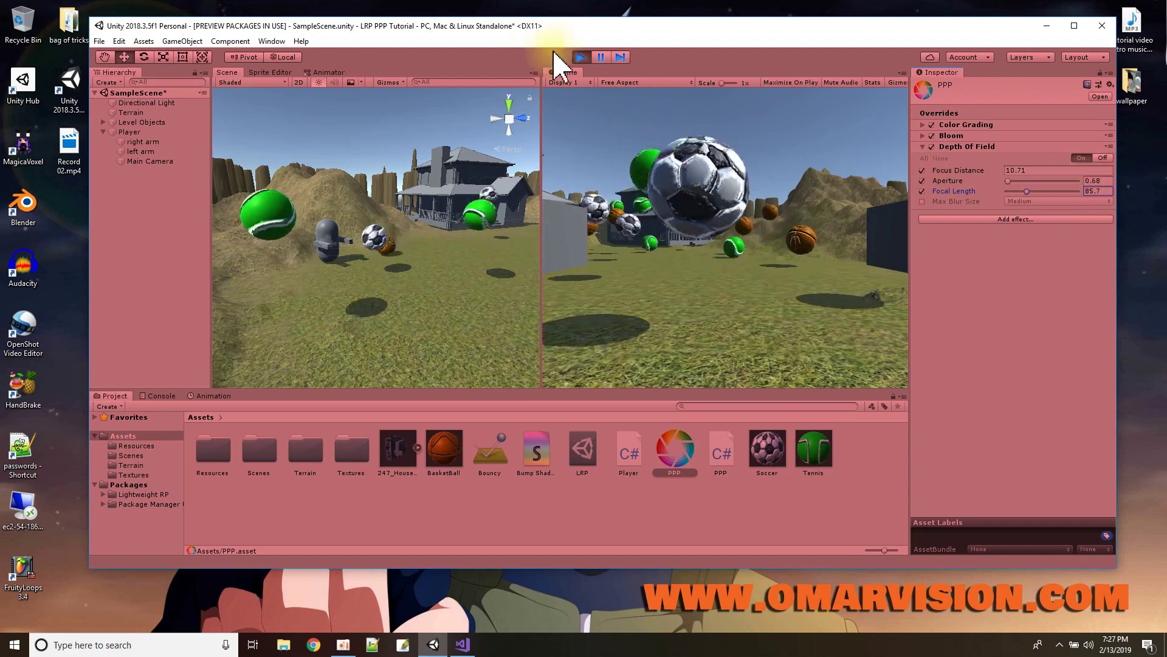
pyautogui.click(581, 57)
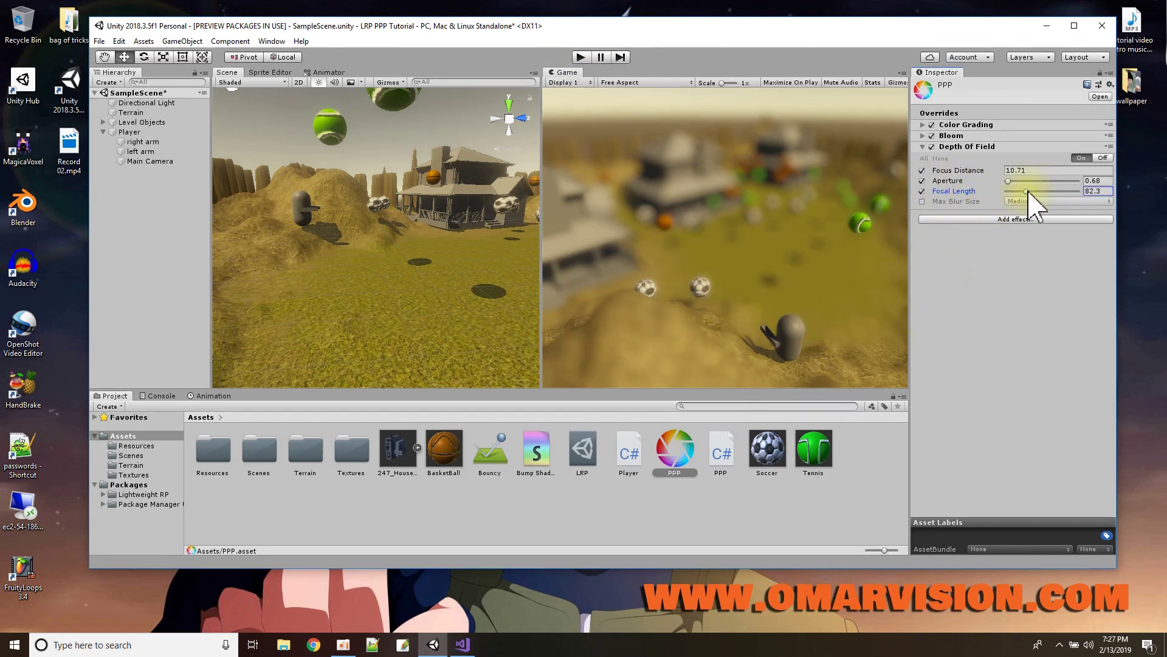
# - Set Depth of Field Focal Length 41, Aperture 2.6 and Focus Distance 13.8
pyautogui.moveTo(1028, 193); pyautogui.dragTo(1017, 185)
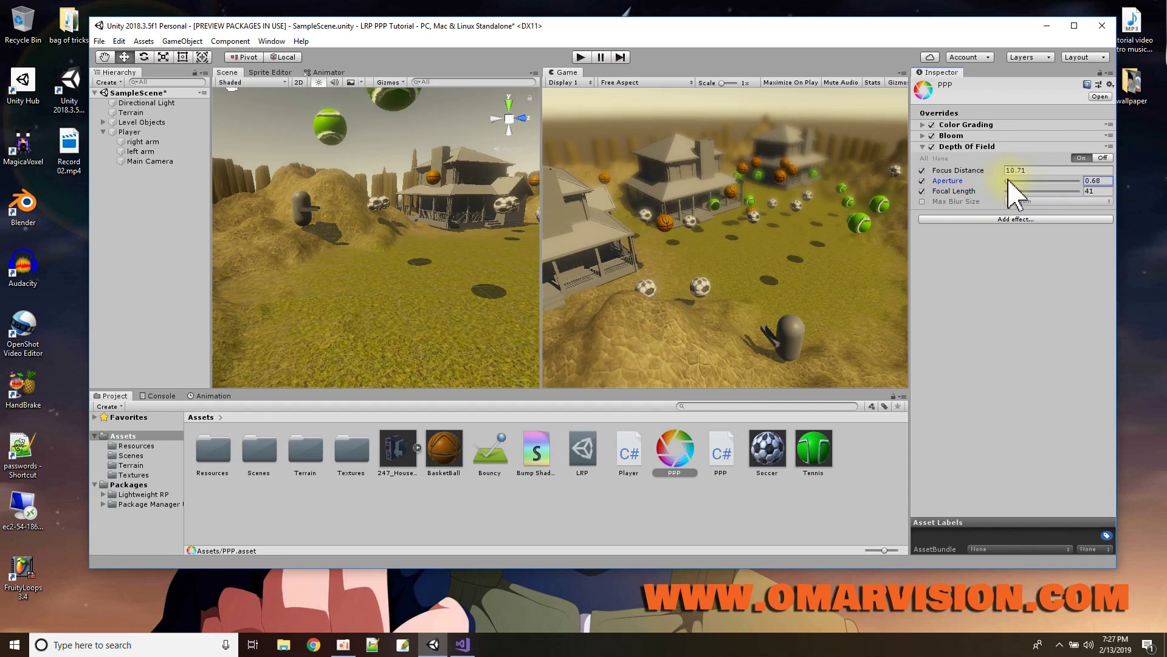
pyautogui.moveTo(1008, 182)
pyautogui.mouseDown()
pyautogui.moveTo(1027, 180)
pyautogui.moveTo(1007, 176)
pyautogui.moveTo(1018, 190)
pyautogui.mouseUp()
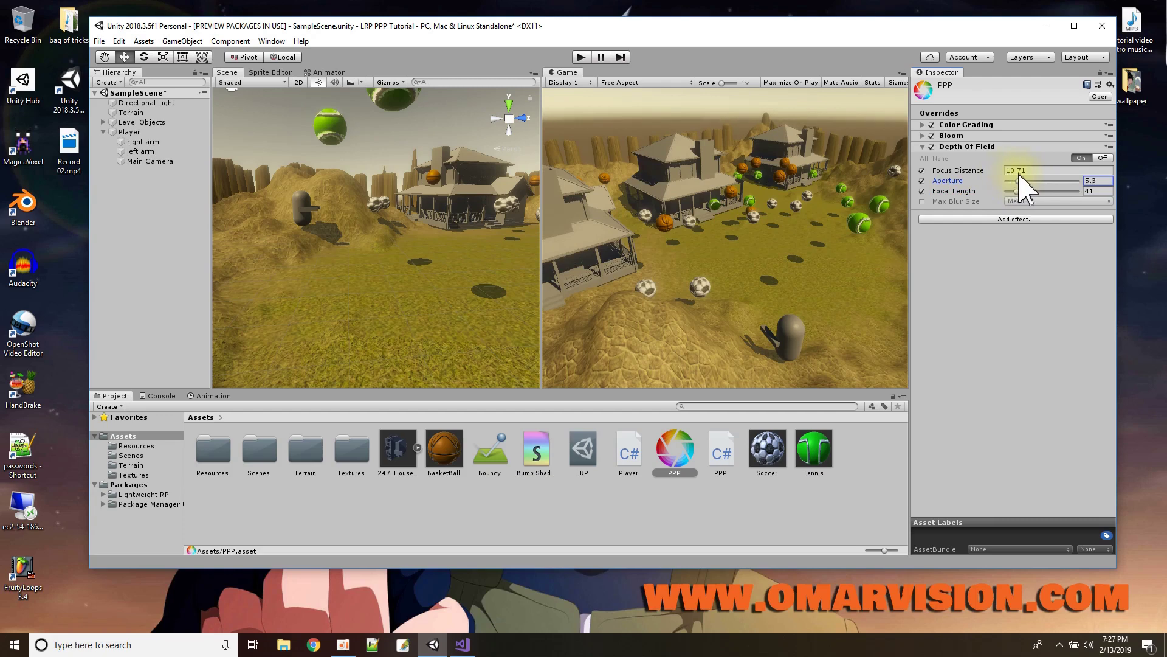
pyautogui.moveTo(1019, 183); pyautogui.dragTo(1013, 181)
pyautogui.click(968, 172)
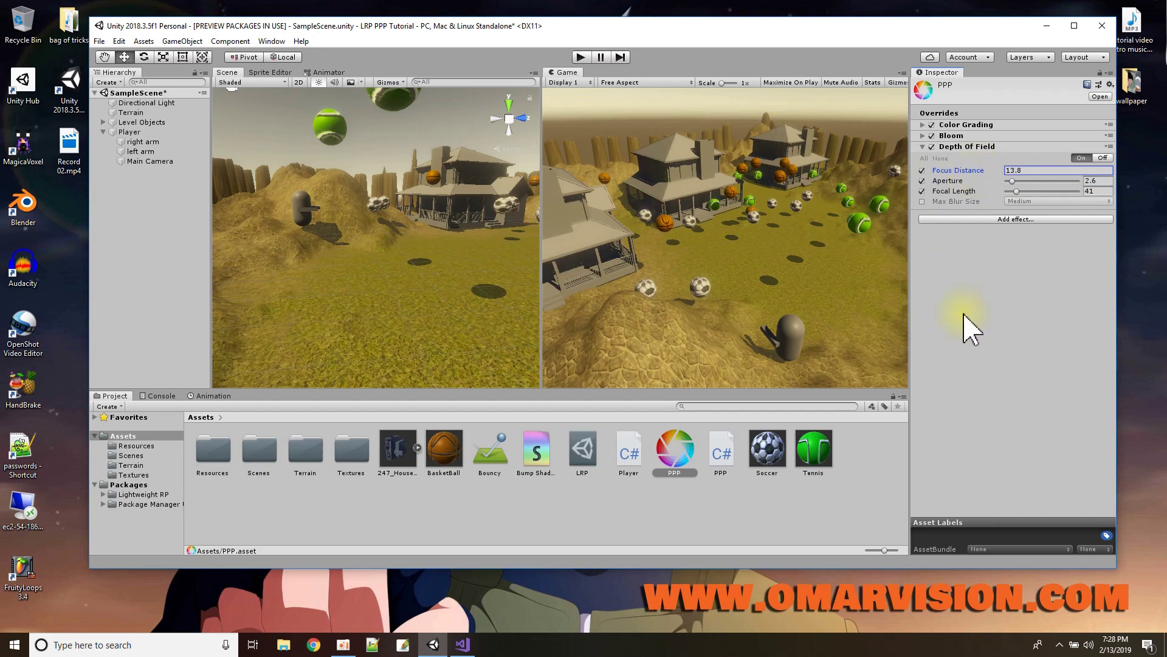
# - Preview the Depth of Field result in Play mode, then stop the game
pyautogui.click(582, 56)
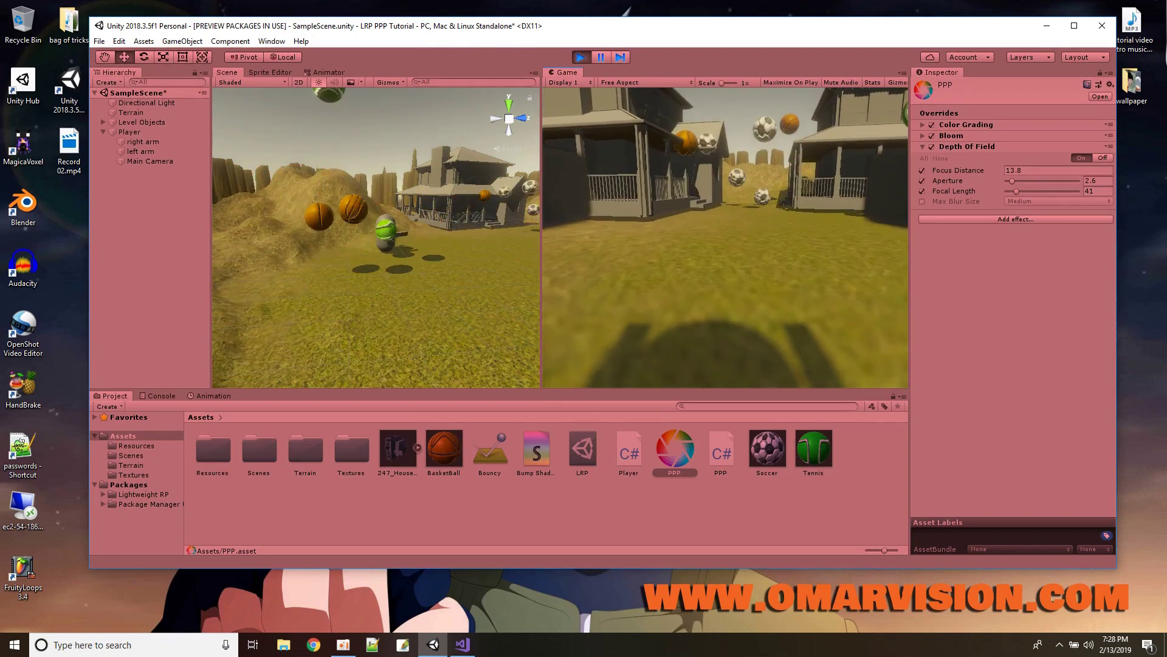
pyautogui.hotkey('ctrl', 'p')
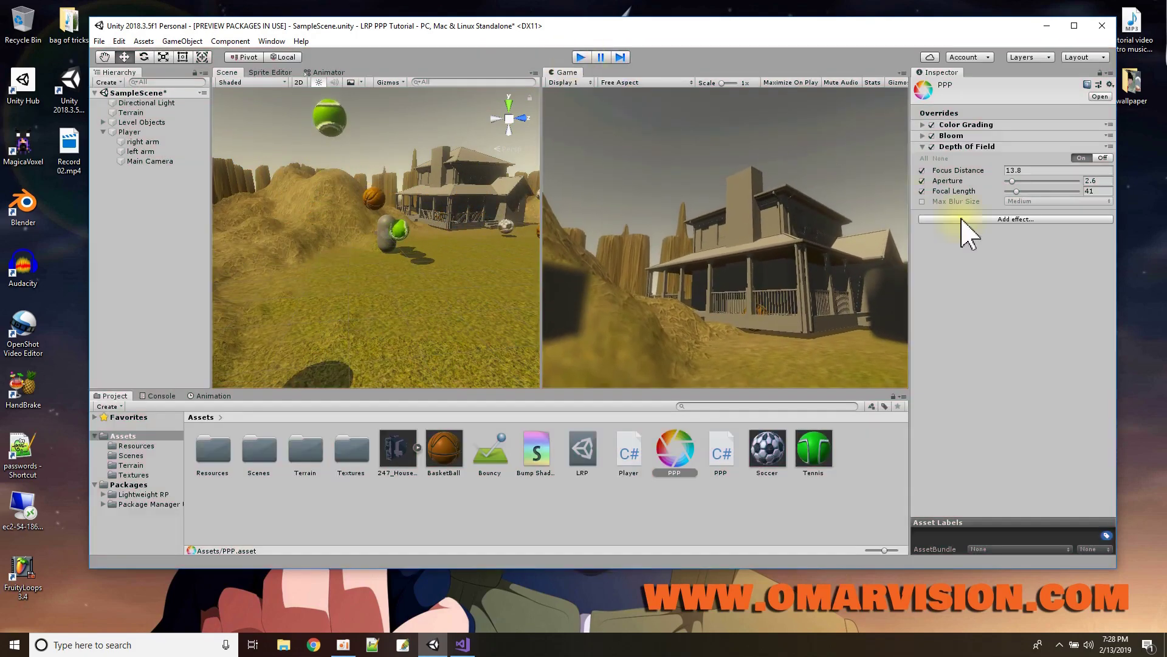
pyautogui.click(986, 220)
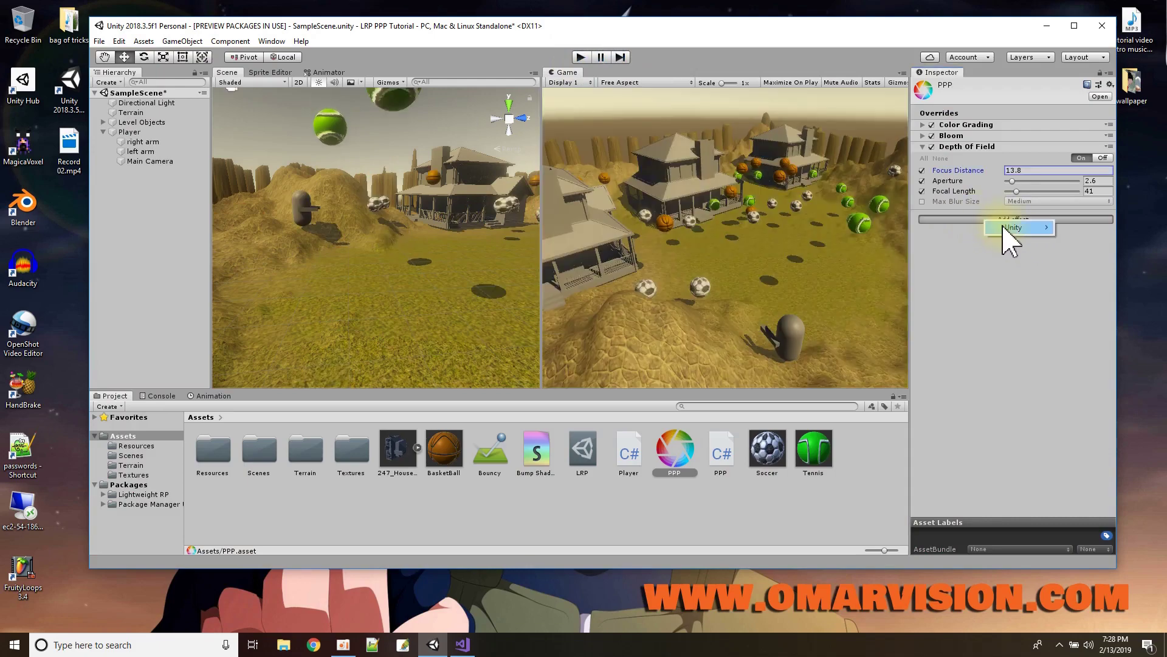
# - Add a coloured Grain effect to the profile and enable its Intensity override
pyautogui.moveTo(1010, 228)
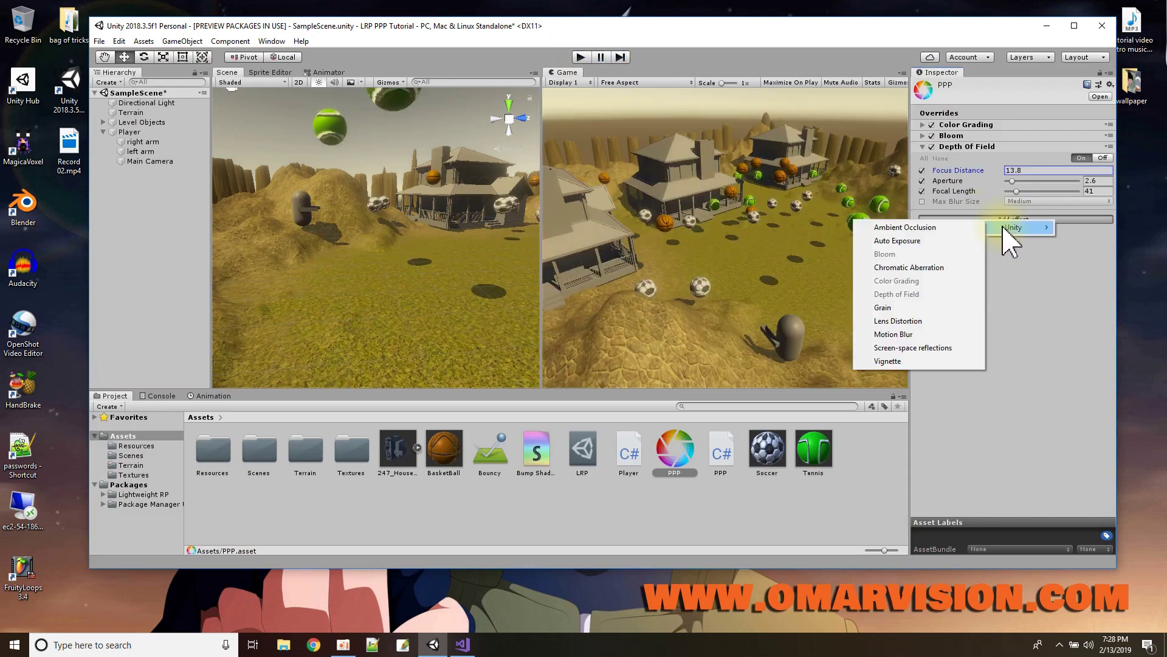
pyautogui.click(912, 307)
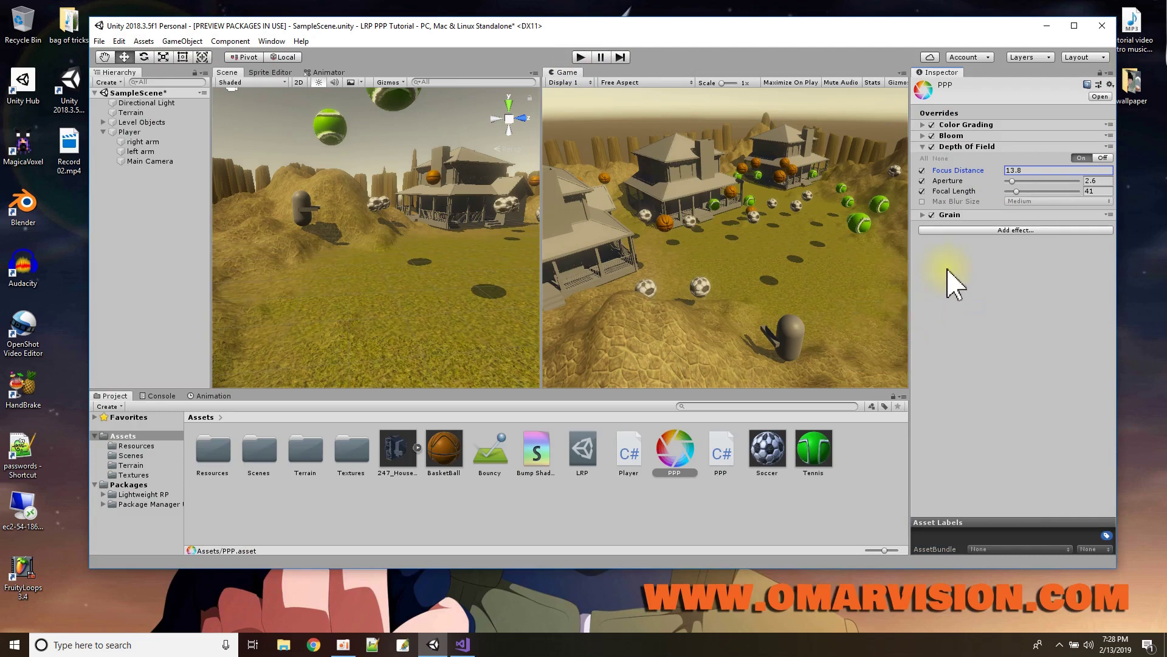
pyautogui.click(923, 216)
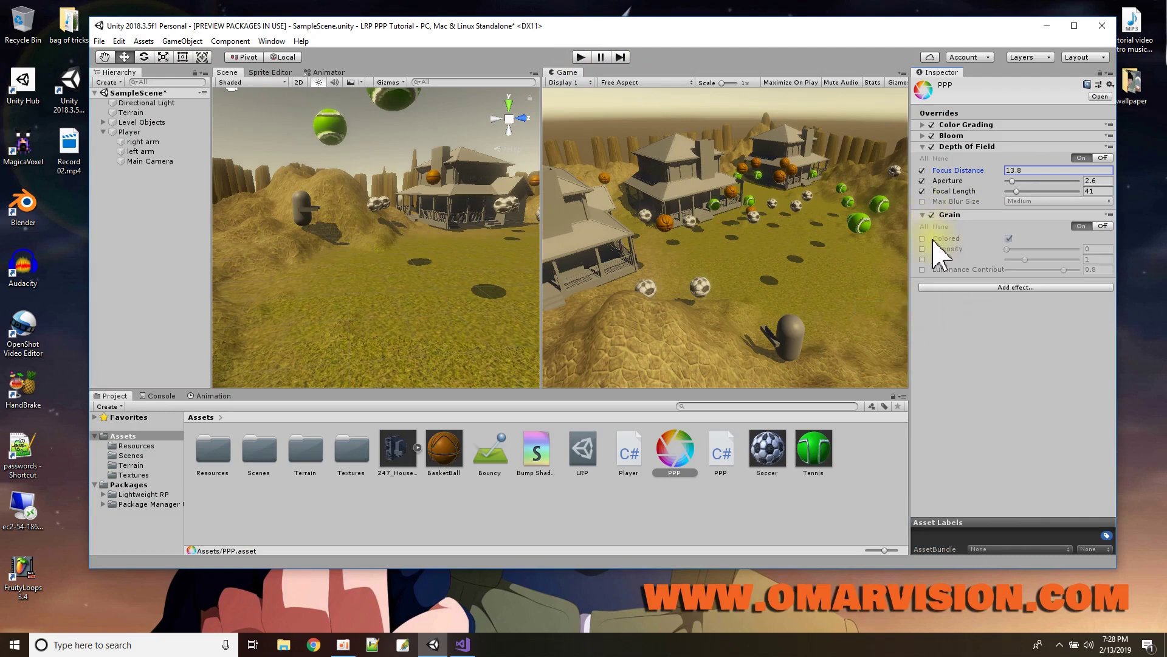
pyautogui.click(922, 238)
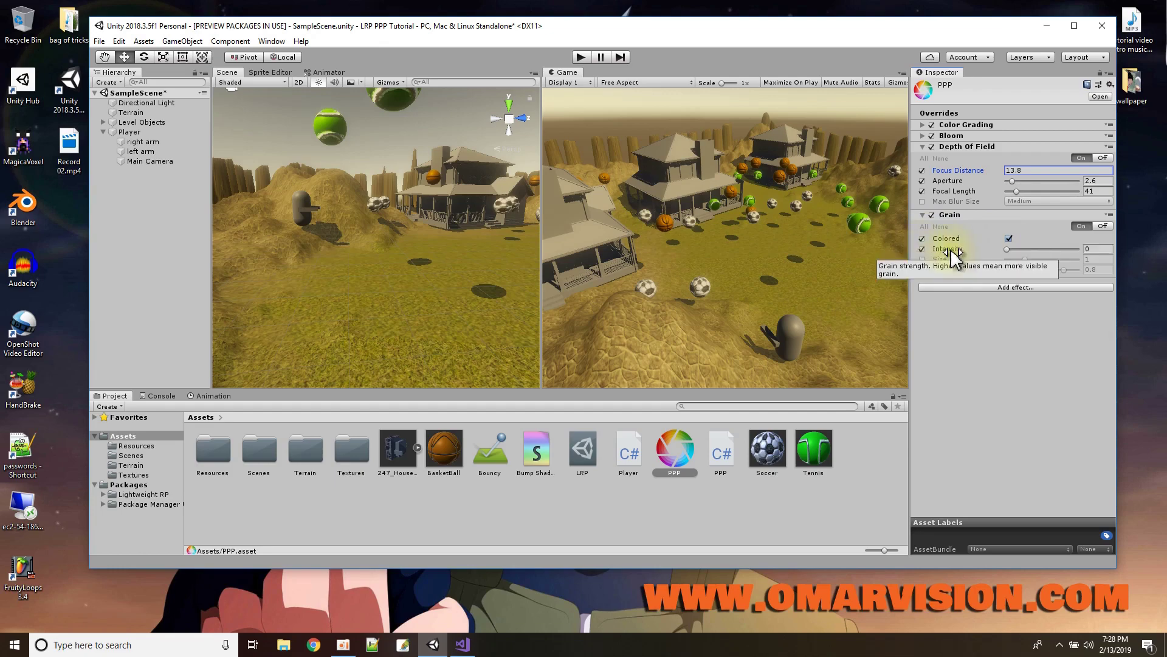
pyautogui.click(951, 252)
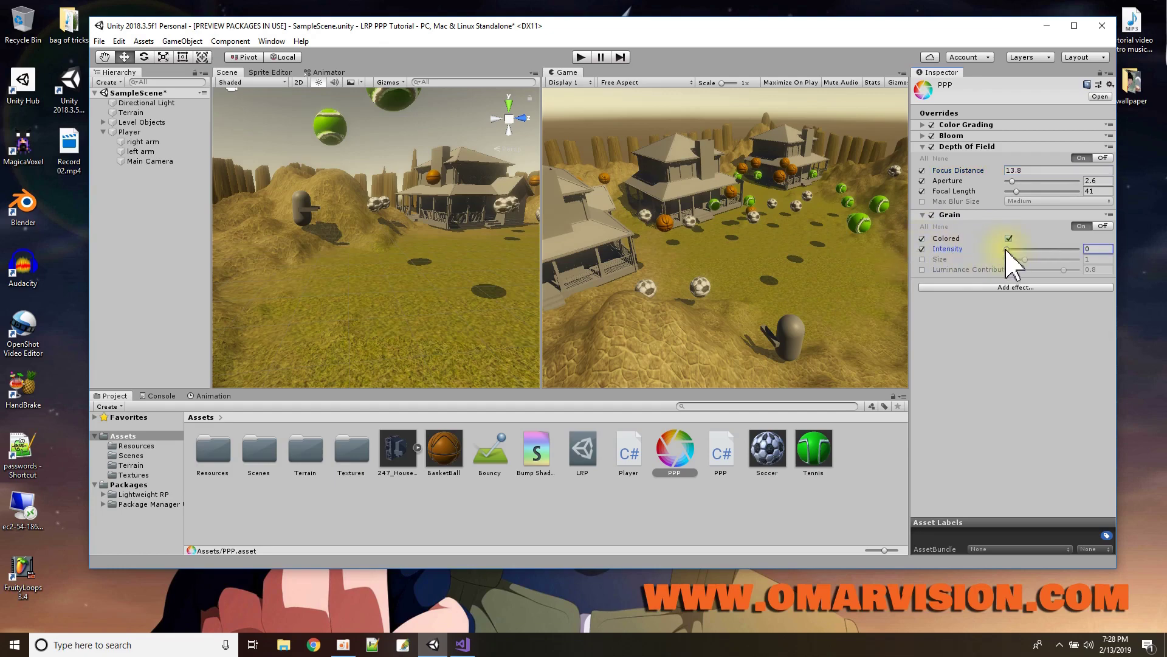
pyautogui.moveTo(1007, 250); pyautogui.dragTo(1060, 255)
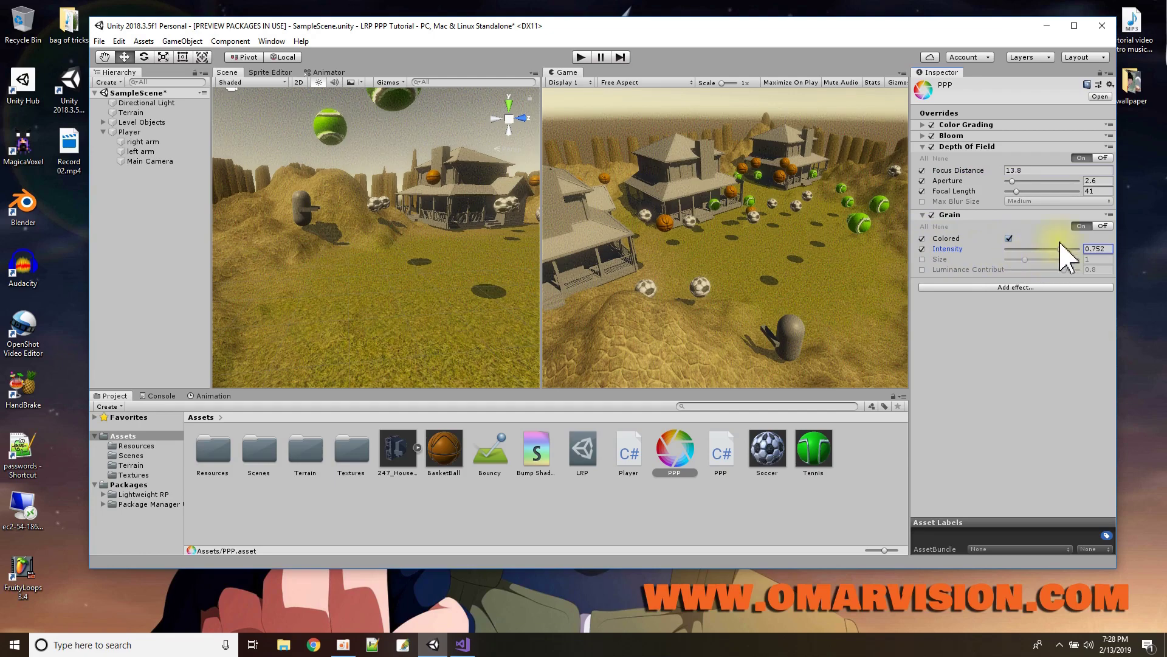
# - Maximize the editor and enlarge the Scene and Game views
pyautogui.click(1074, 26)
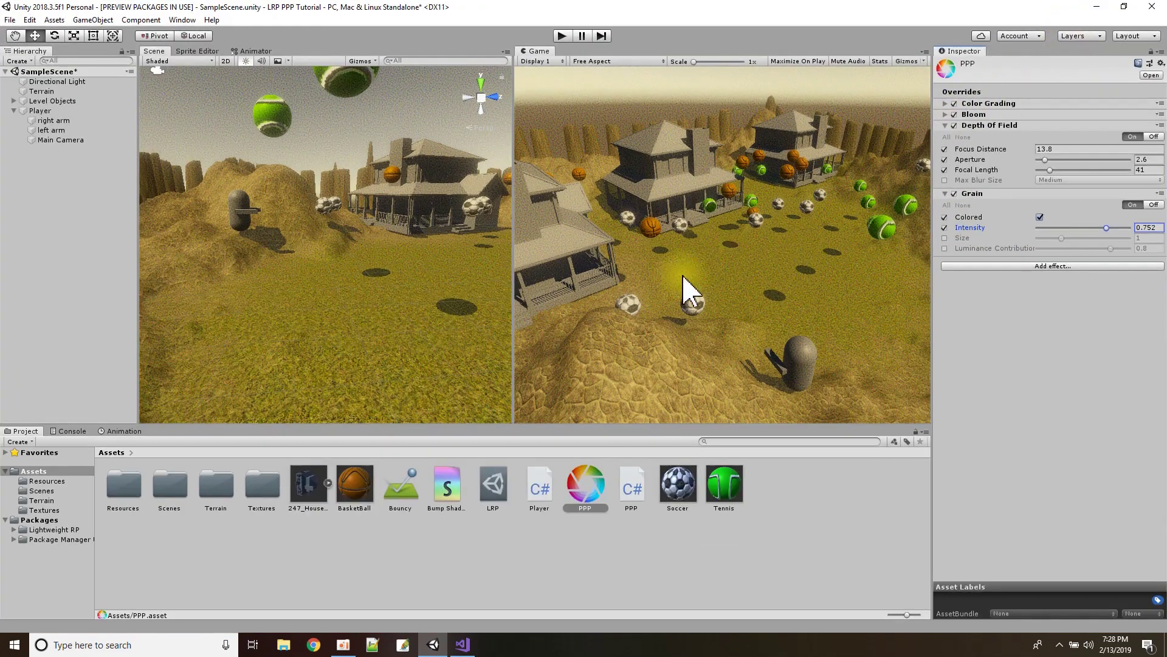
pyautogui.moveTo(647, 425); pyautogui.dragTo(653, 455)
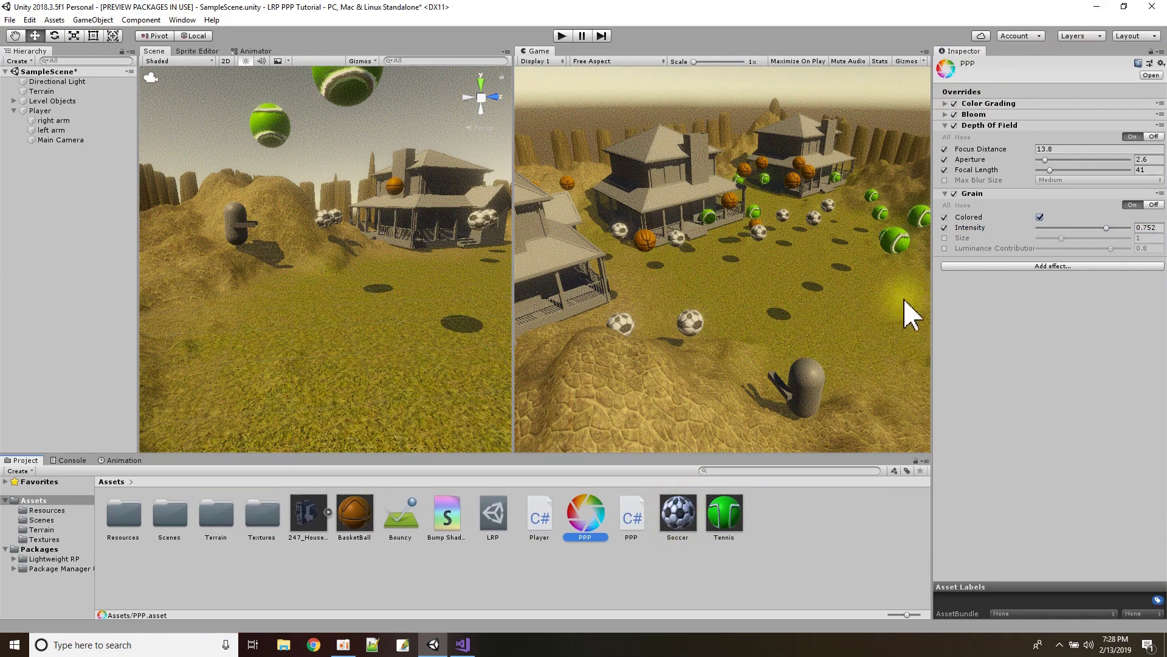
pyautogui.moveTo(932, 295); pyautogui.dragTo(1002, 307)
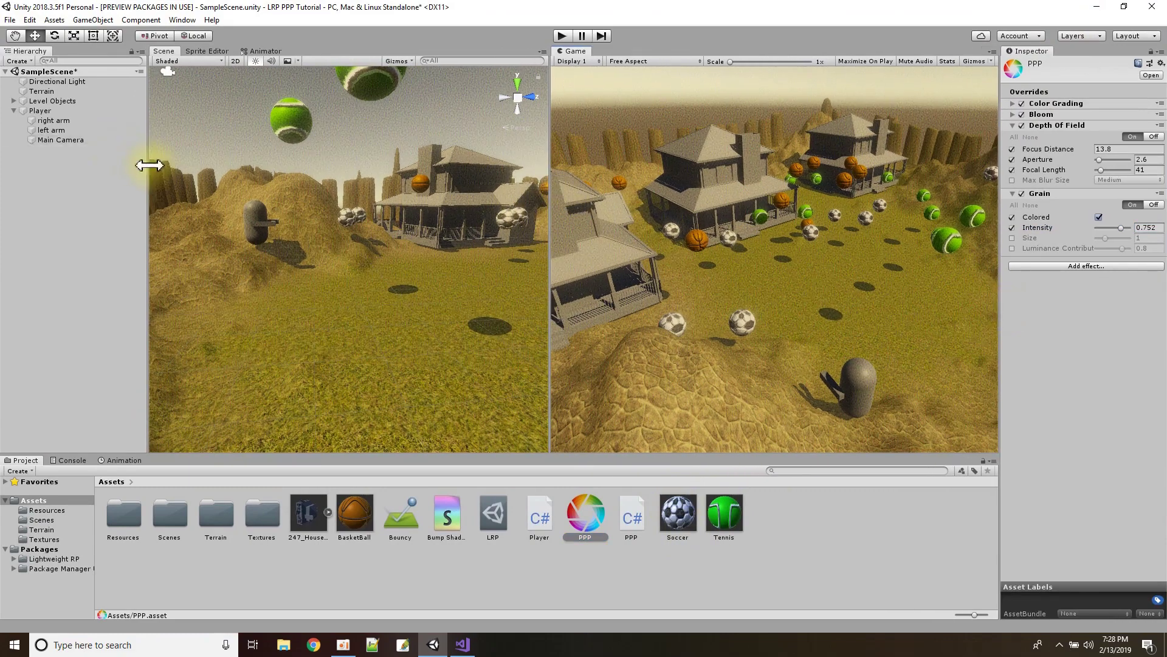
pyautogui.moveTo(144, 163); pyautogui.dragTo(122, 174)
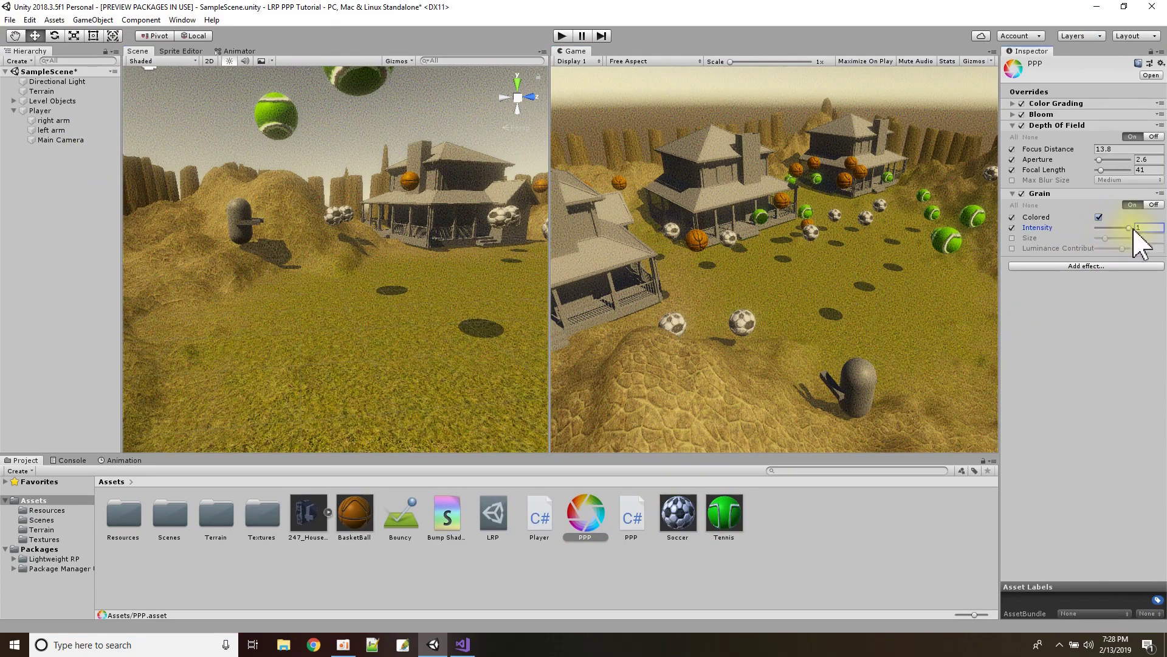
# - Set Grain Intensity to 1 and Size to 0.75
pyautogui.moveTo(1134, 230); pyautogui.dragTo(1019, 234)
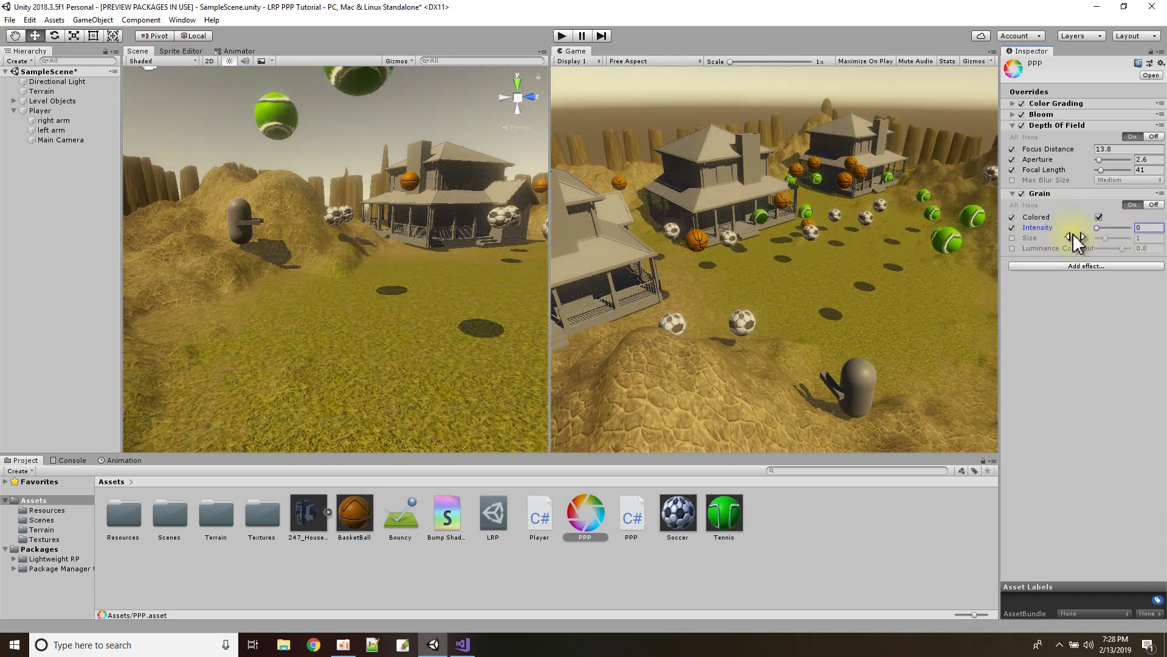
pyautogui.moveTo(1098, 228); pyautogui.dragTo(1137, 248)
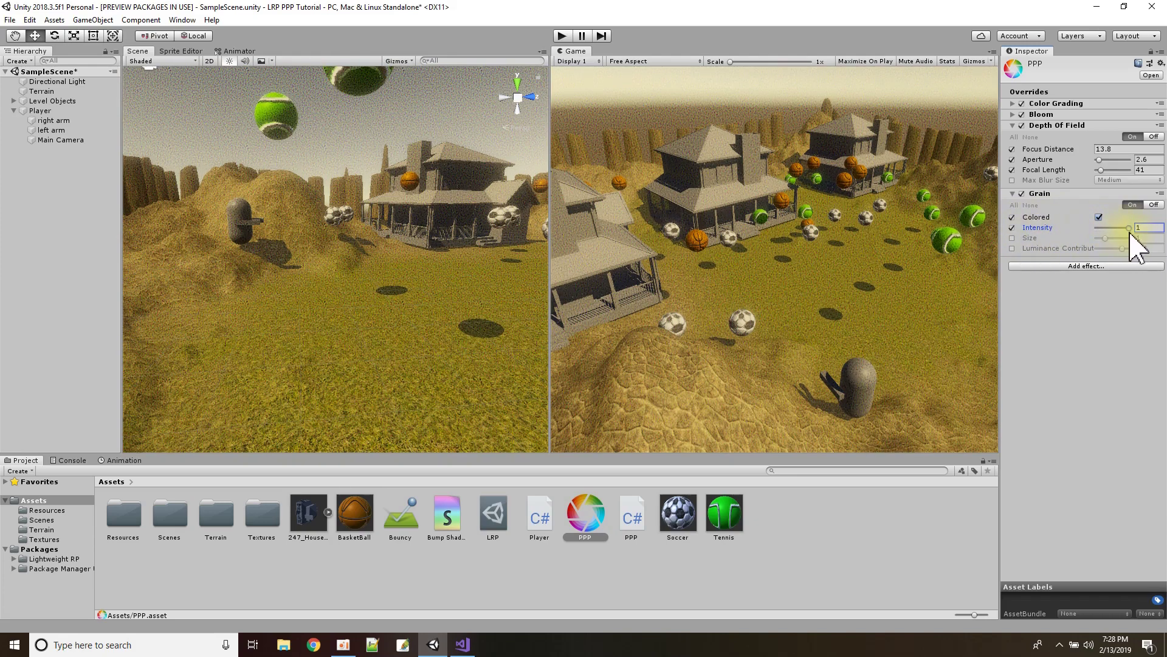
pyautogui.click(1012, 238)
pyautogui.moveTo(1104, 239); pyautogui.dragTo(1137, 243)
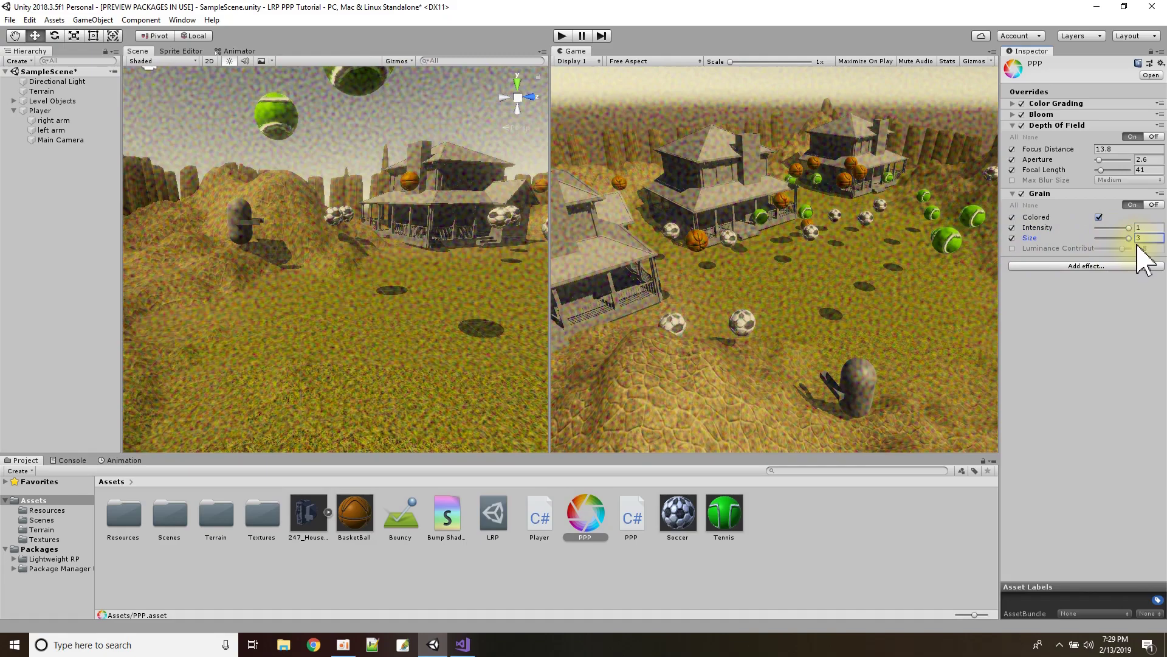
pyautogui.moveTo(1131, 245); pyautogui.dragTo(1103, 247)
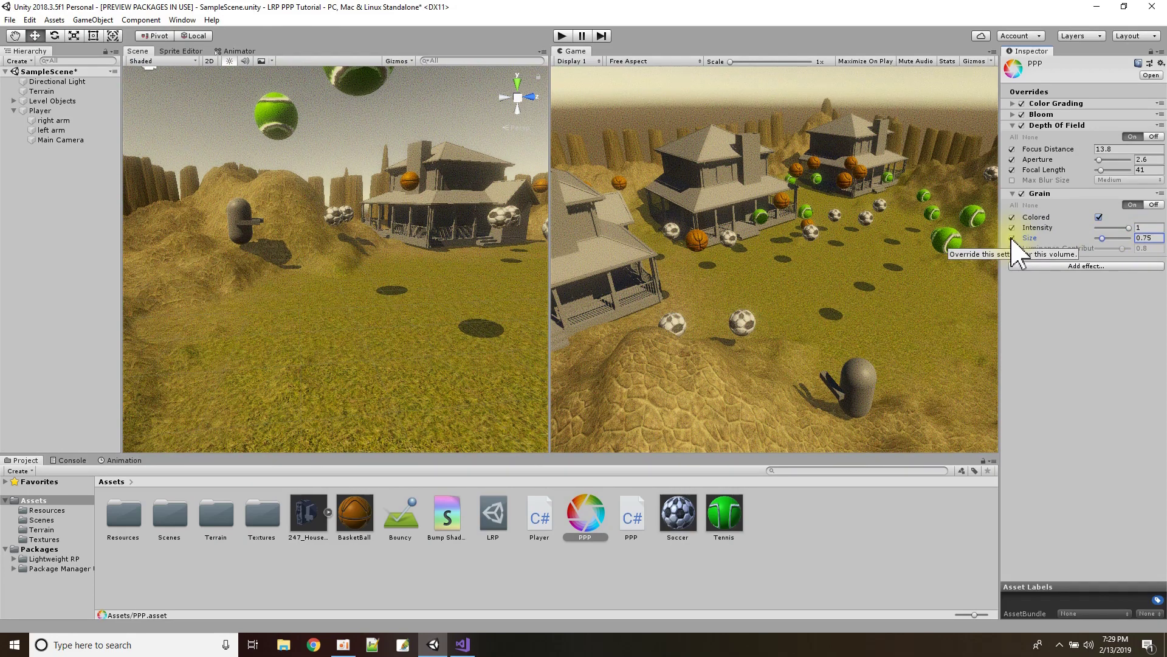
pyautogui.click(1061, 267)
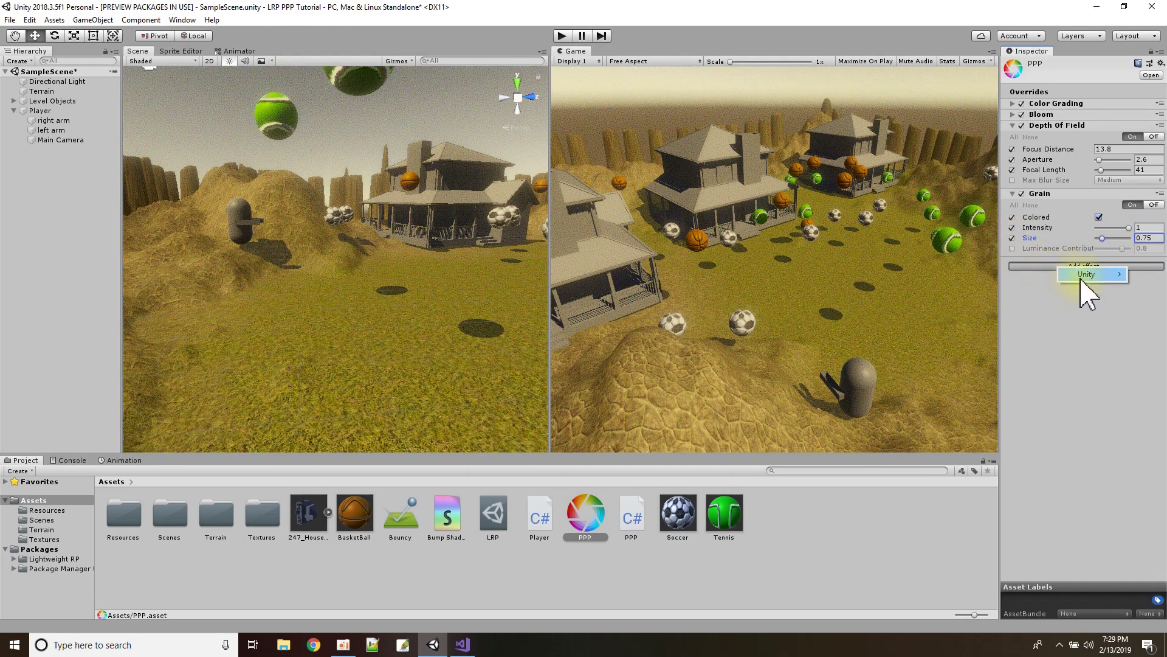
# - Add Lens Distortion to the profile with Intensity -61
pyautogui.moveTo(1081, 281)
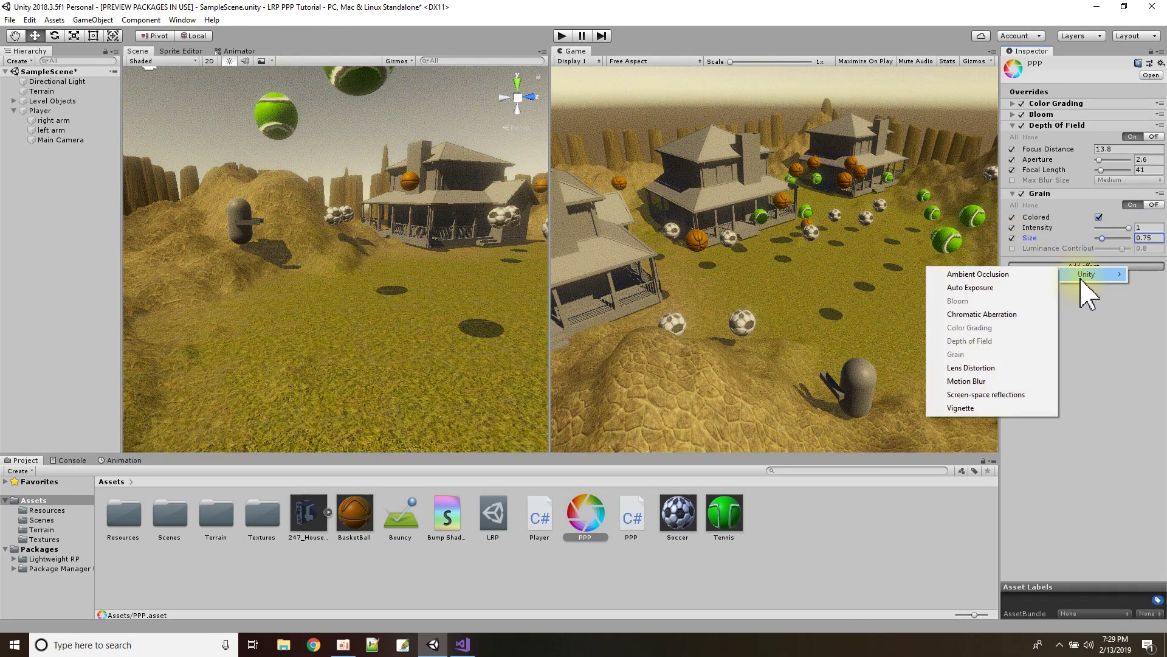
pyautogui.click(997, 368)
pyautogui.click(1013, 262)
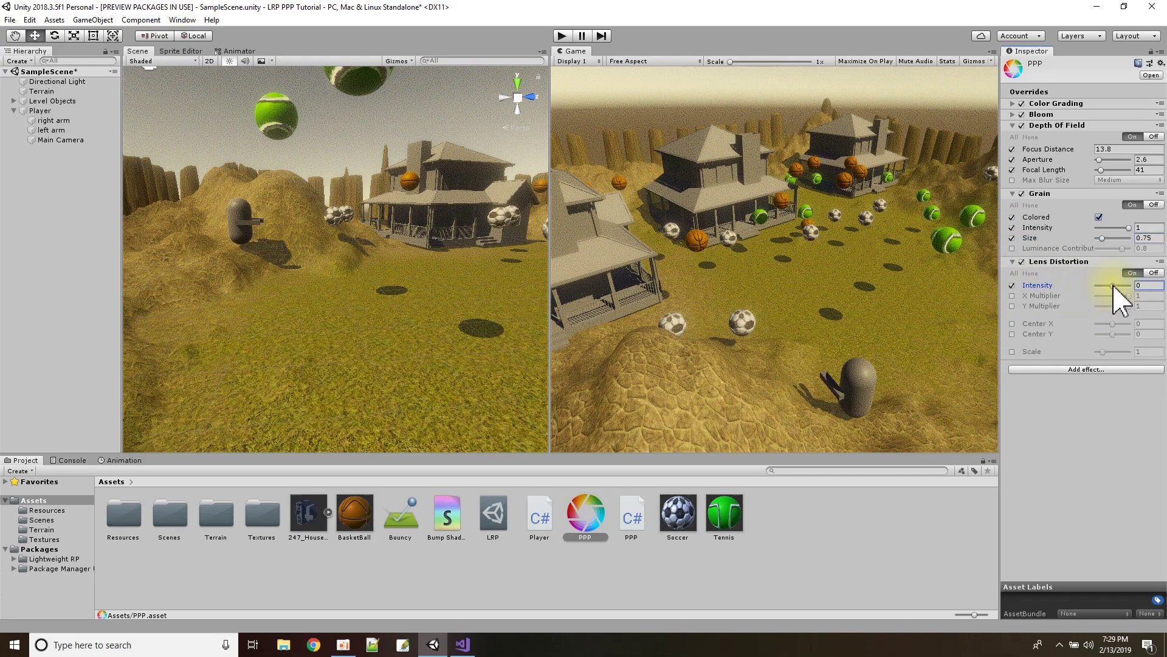
pyautogui.moveTo(1113, 286)
pyautogui.mouseDown()
pyautogui.moveTo(1102, 287)
pyautogui.moveTo(1131, 287)
pyautogui.moveTo(1102, 286)
pyautogui.mouseUp()
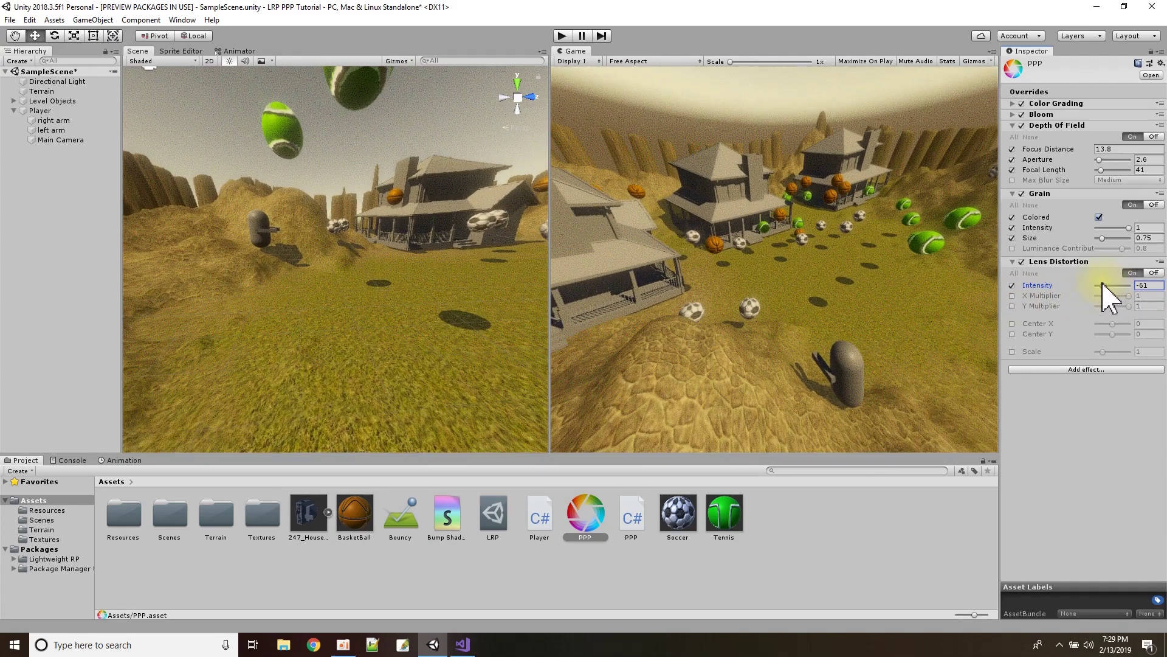
# - Override the Lens Distortion X Multiplier to 0 and Y Multiplier to 0.51
pyautogui.click(1012, 296)
pyautogui.moveTo(1129, 296); pyautogui.dragTo(1092, 298)
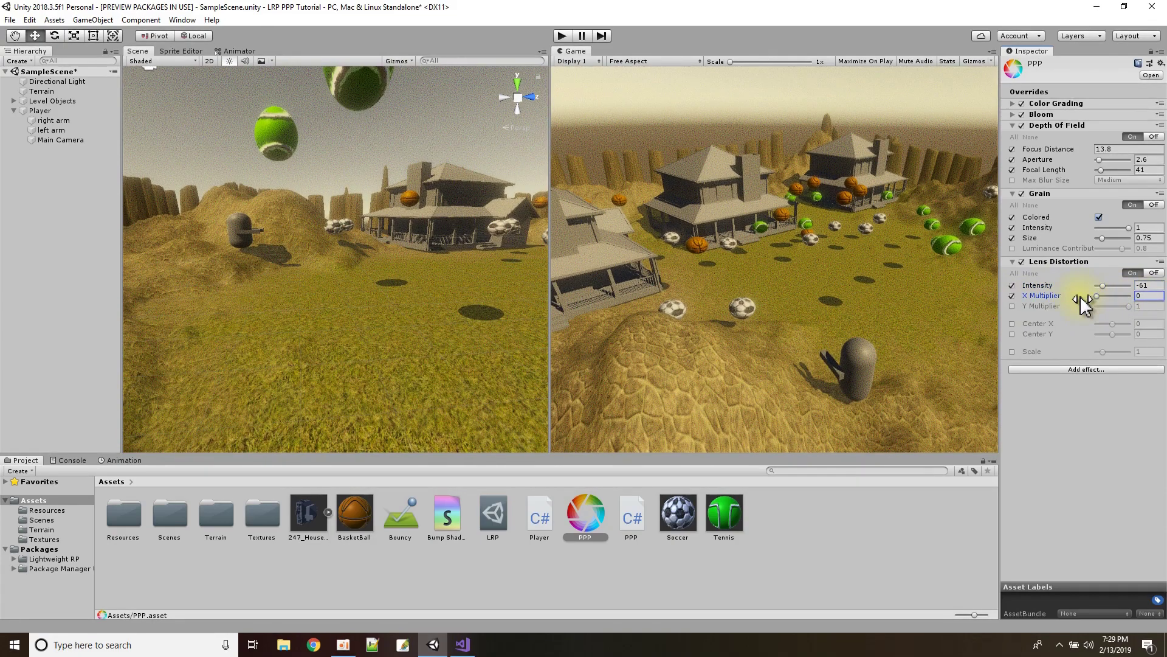
pyautogui.moveTo(1083, 297)
pyautogui.mouseDown()
pyautogui.moveTo(1155, 304)
pyautogui.moveTo(1095, 301)
pyautogui.mouseUp()
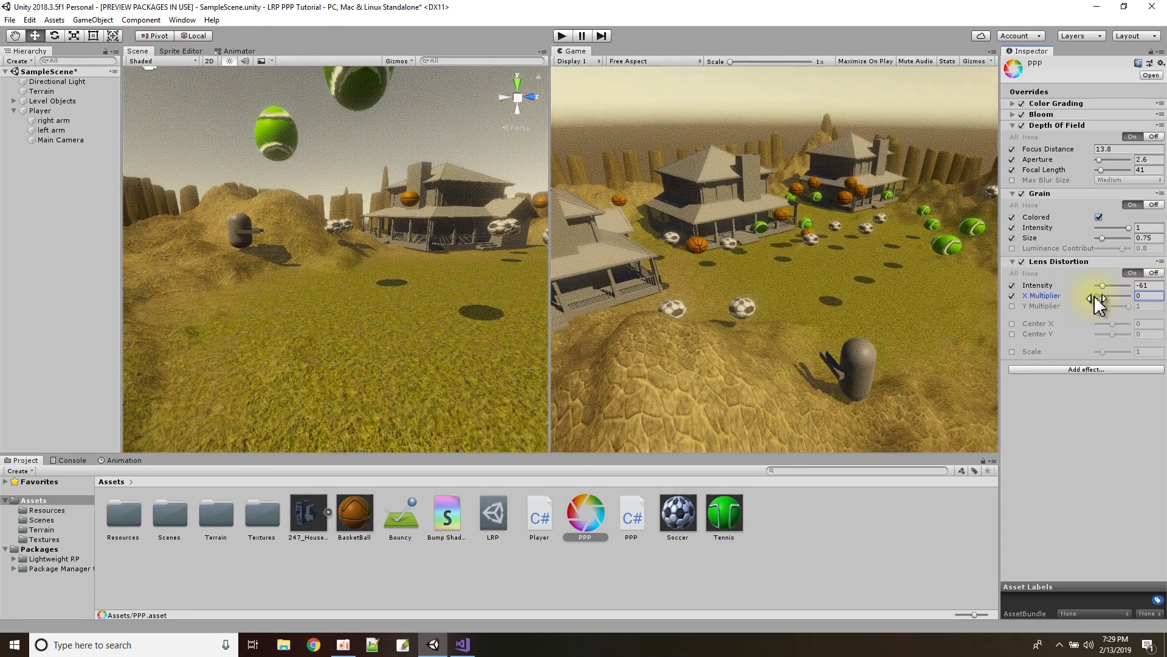
pyautogui.click(1012, 306)
pyautogui.moveTo(1129, 306); pyautogui.dragTo(1161, 311)
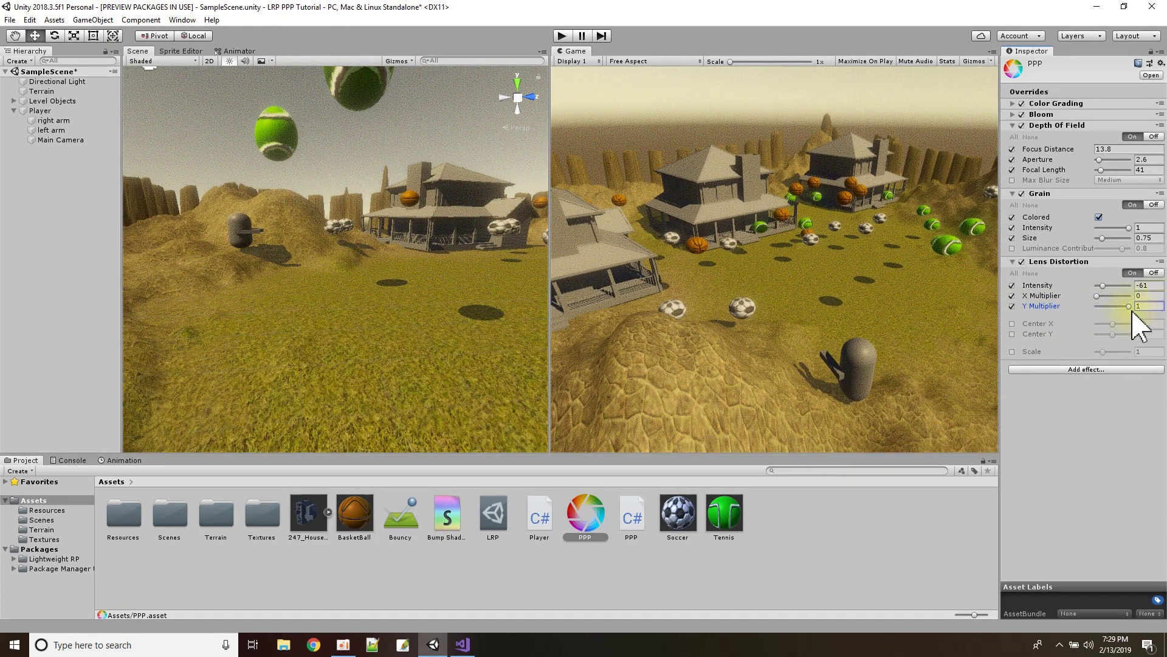
pyautogui.click(1113, 306)
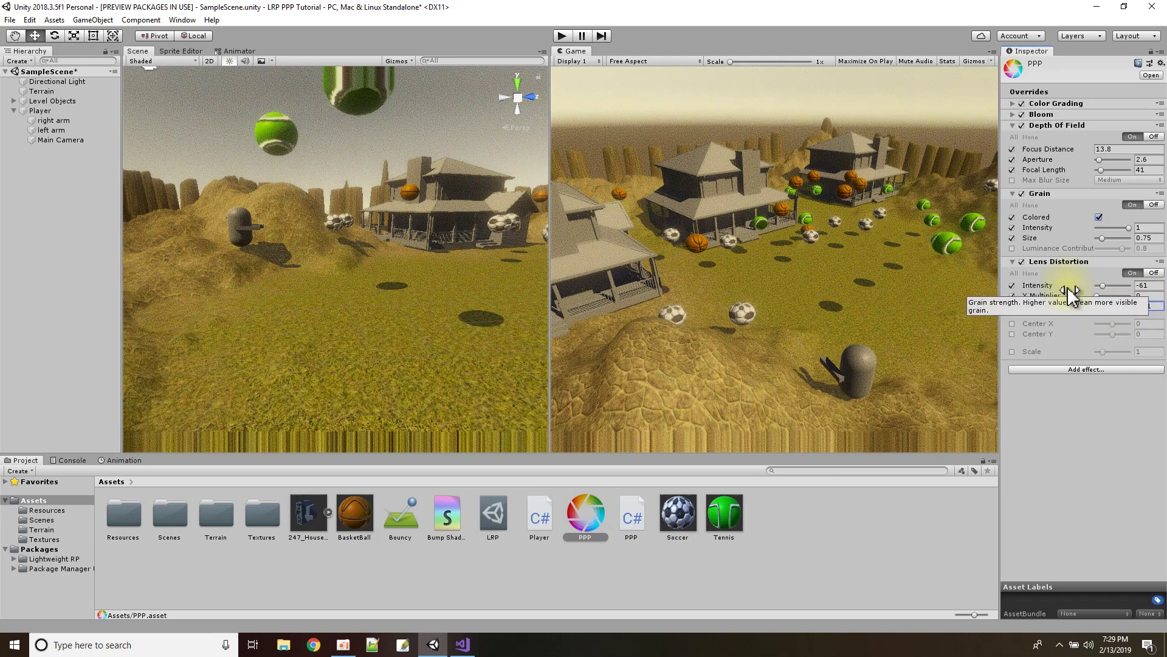
pyautogui.click(1077, 370)
# - Add a Vignette effect to the profile and enable its Mode override
pyautogui.moveTo(1081, 377)
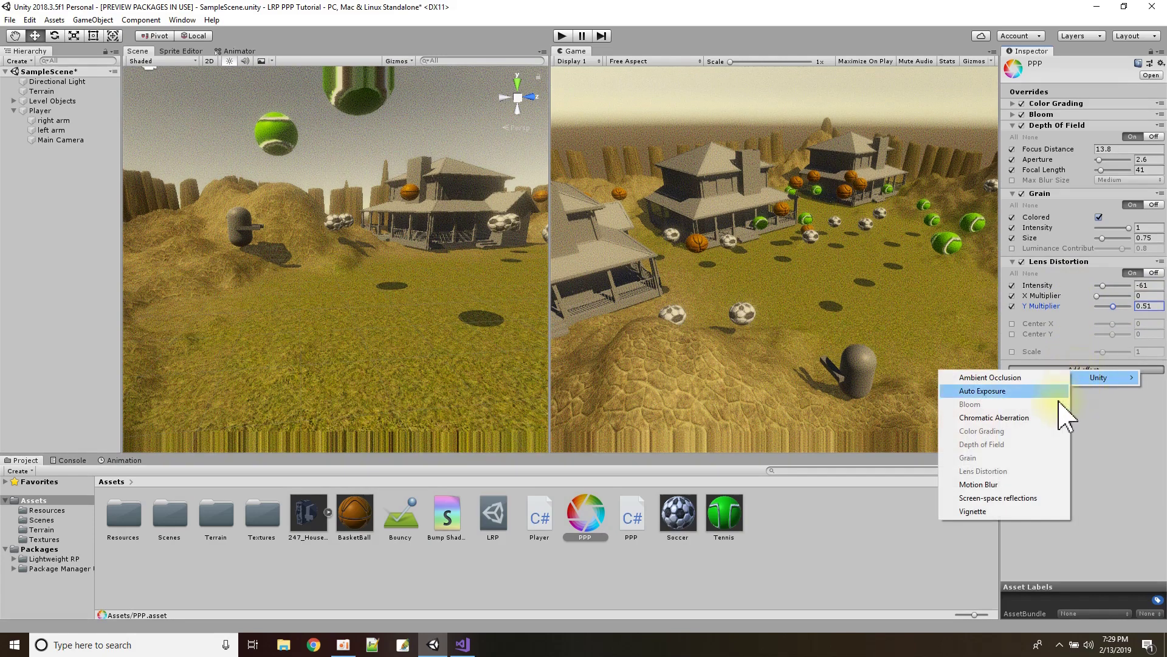
pyautogui.click(973, 511)
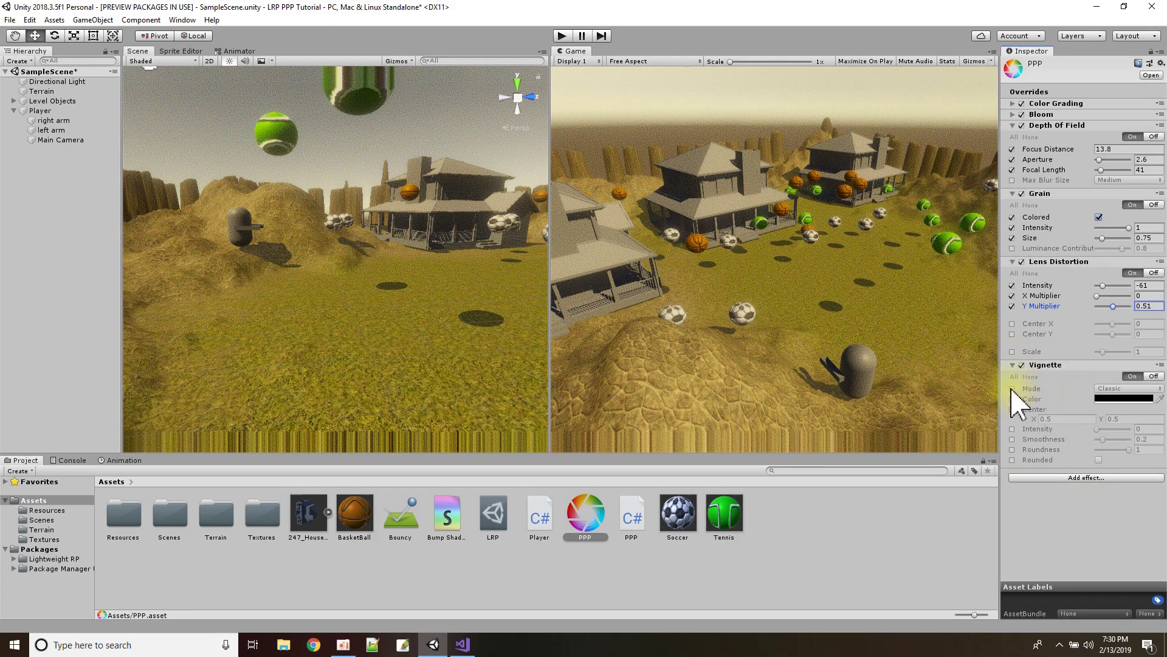
pyautogui.click(1012, 388)
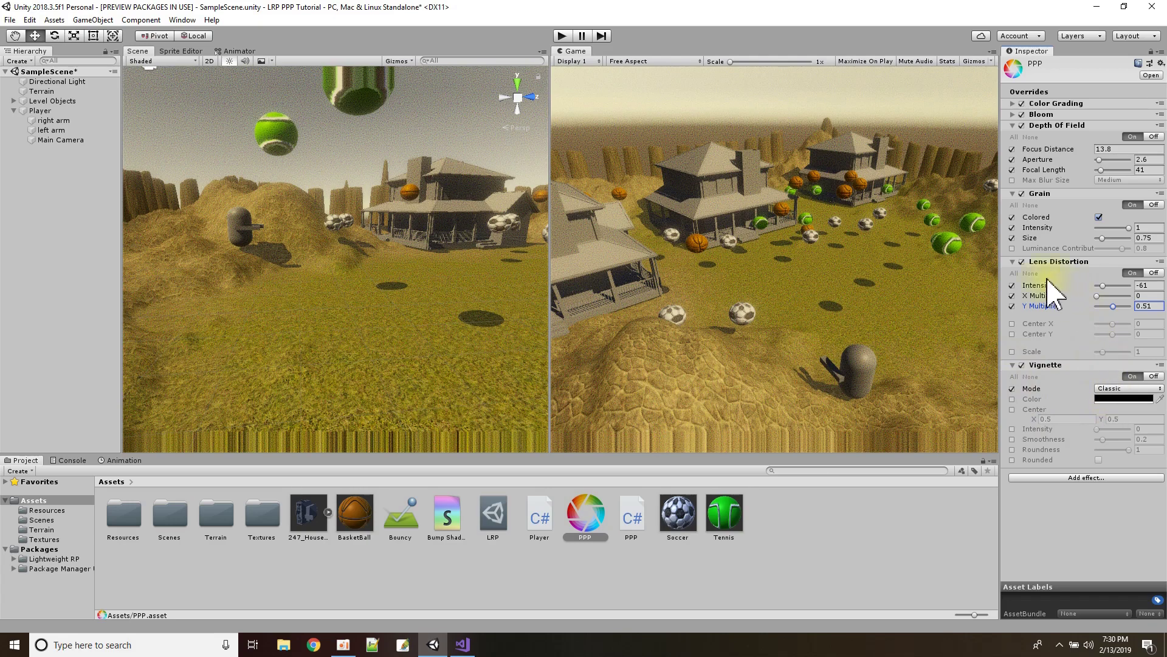
# - Remove the Lens Distortion and Grain effects from the profile
pyautogui.click(1012, 286)
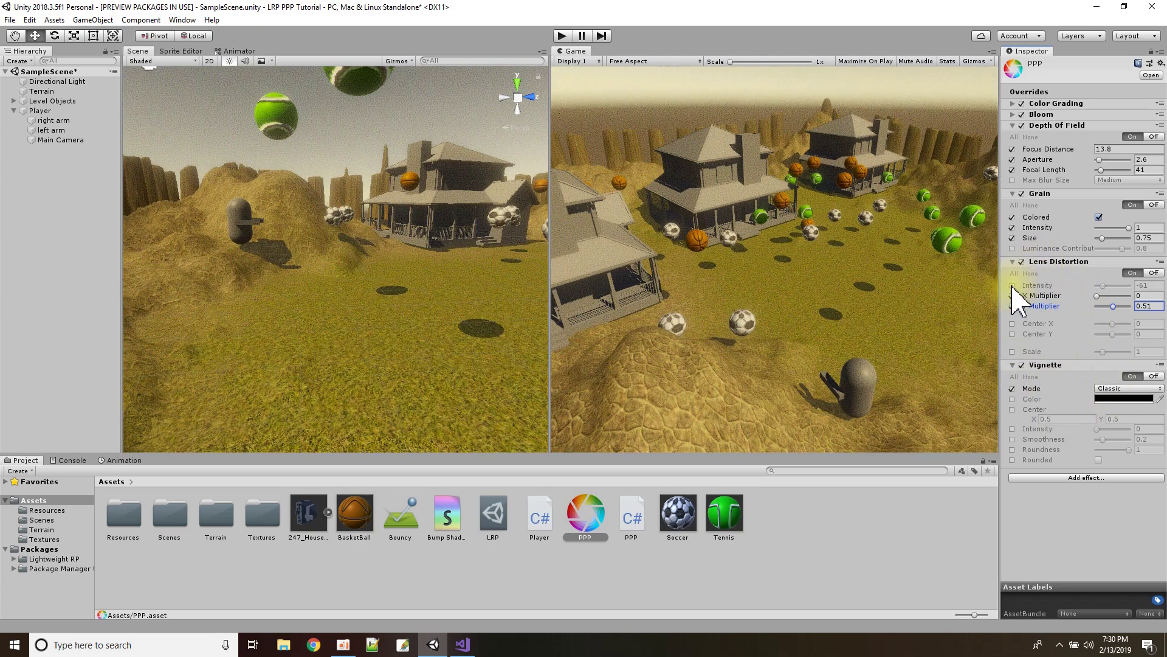
pyautogui.click(1022, 261)
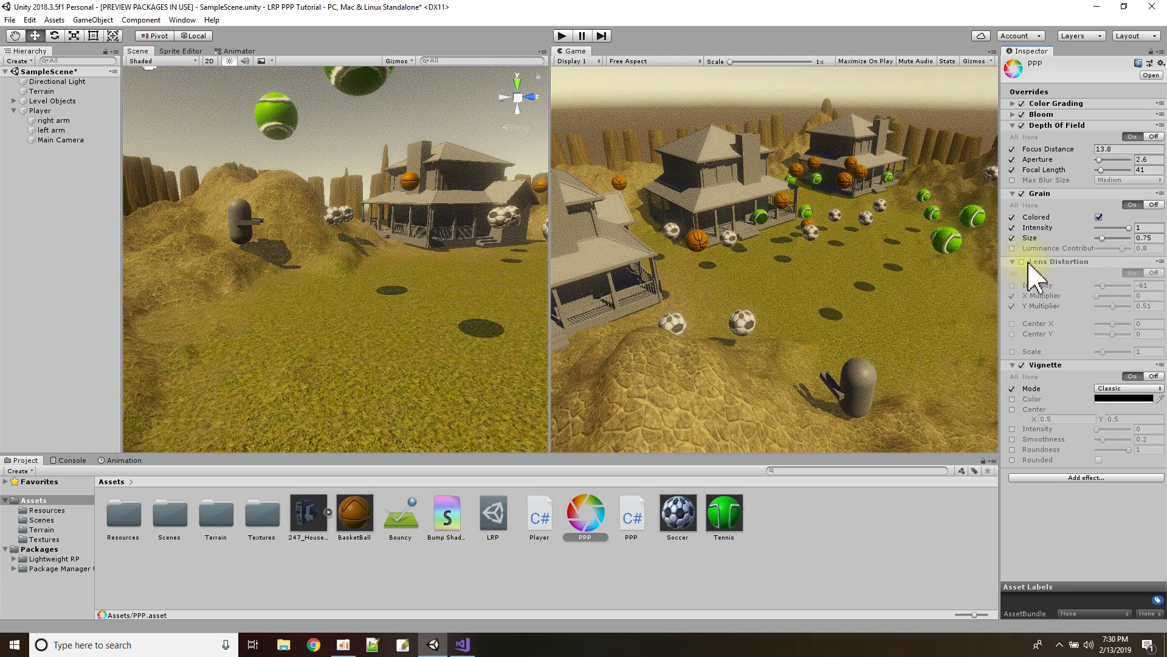
pyautogui.rightClick(1047, 263)
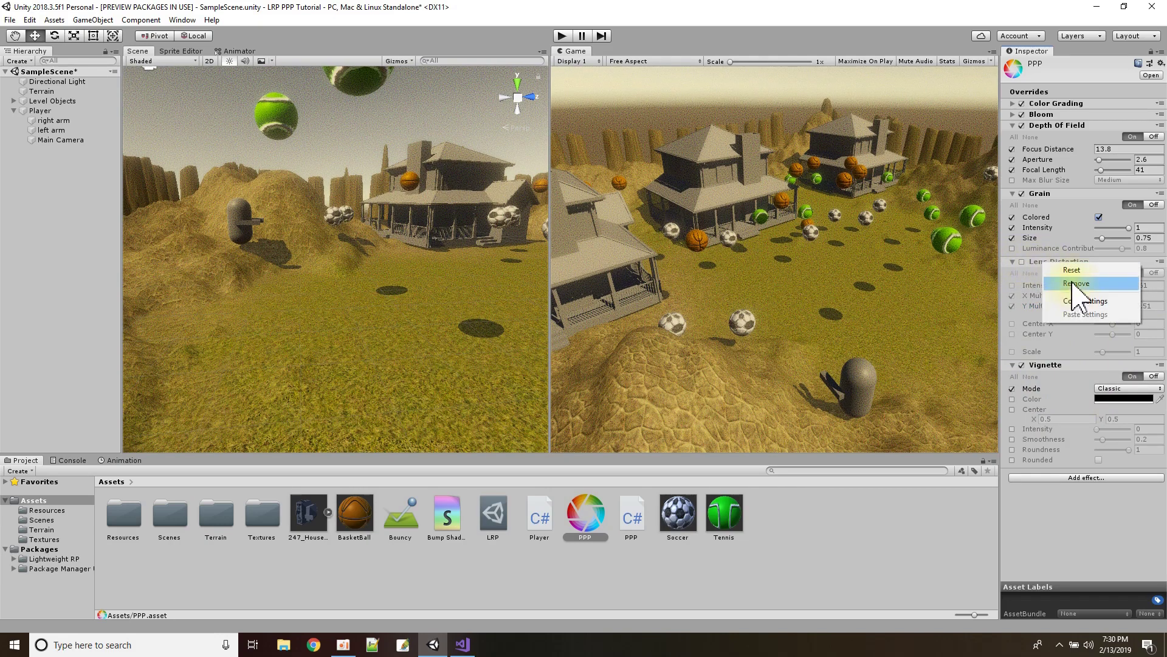
pyautogui.click(1075, 283)
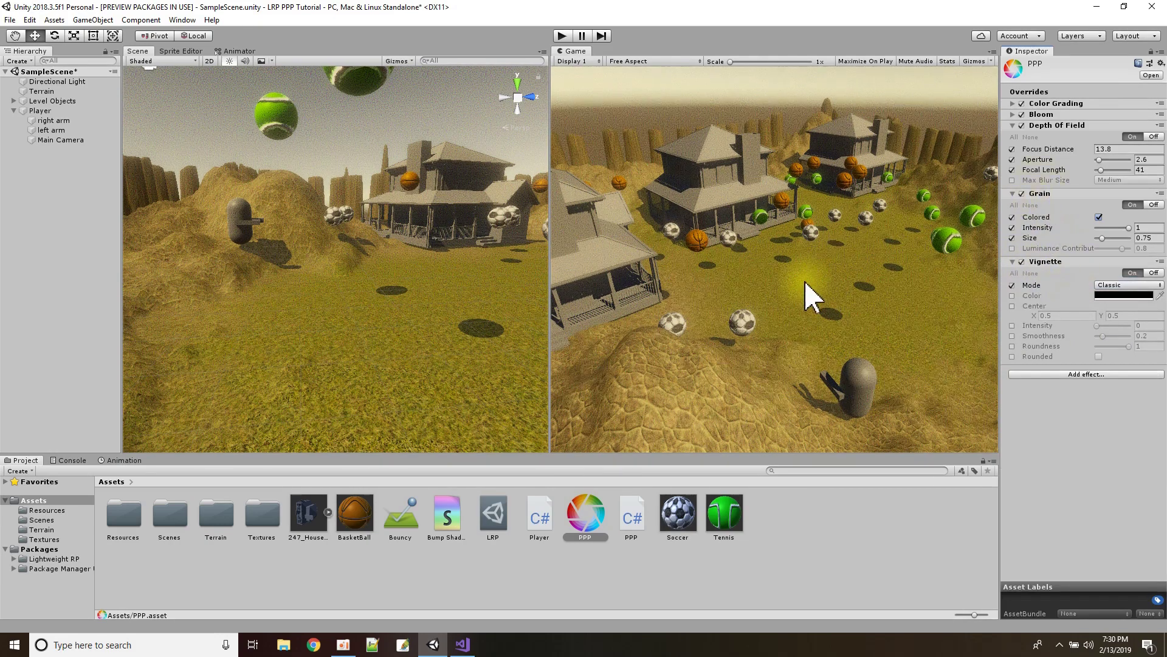
pyautogui.click(1065, 194)
pyautogui.rightClick(1063, 192)
pyautogui.click(1102, 214)
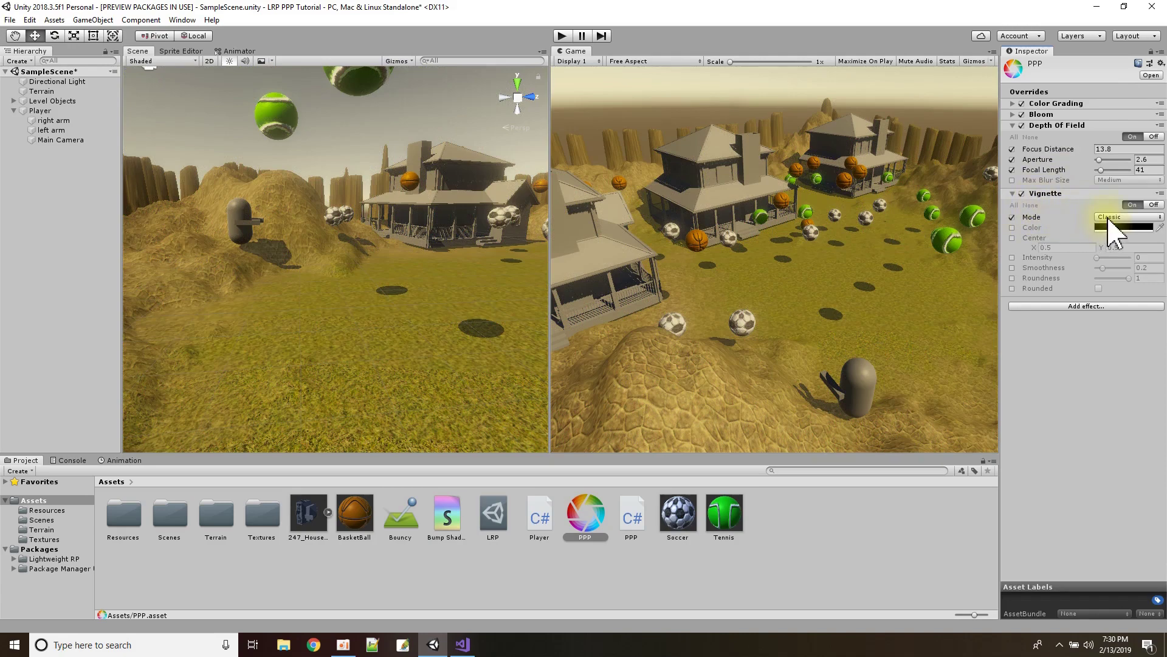
# - Keep the Vignette in Classic mode and override its colour with red
pyautogui.click(1108, 218)
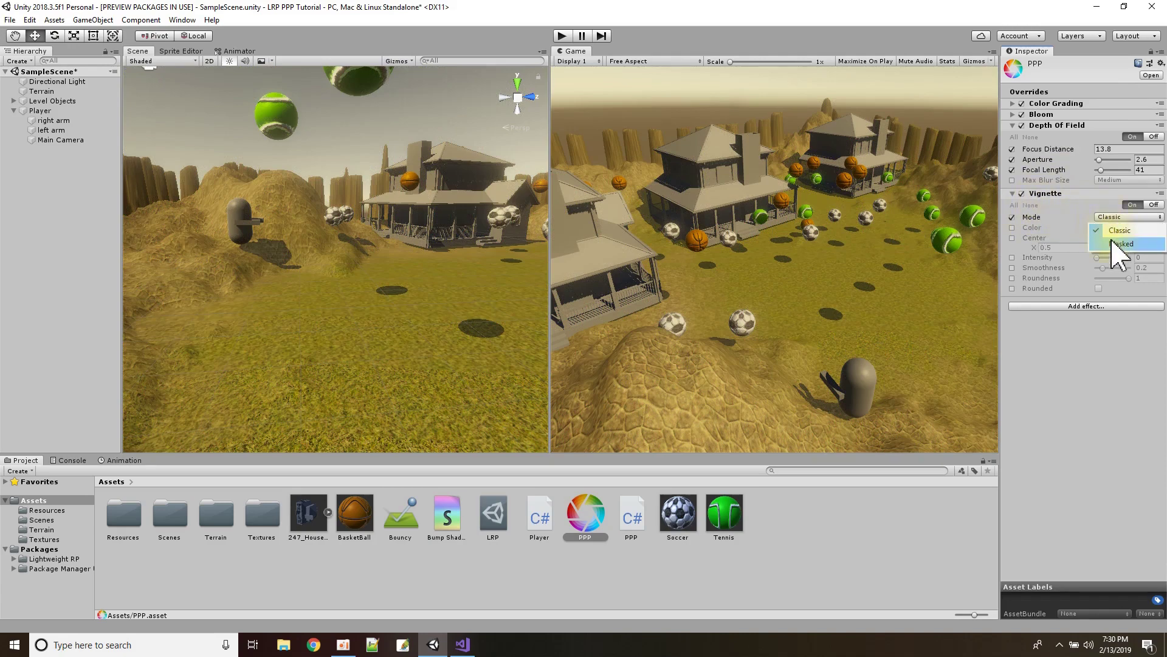
pyautogui.click(1012, 228)
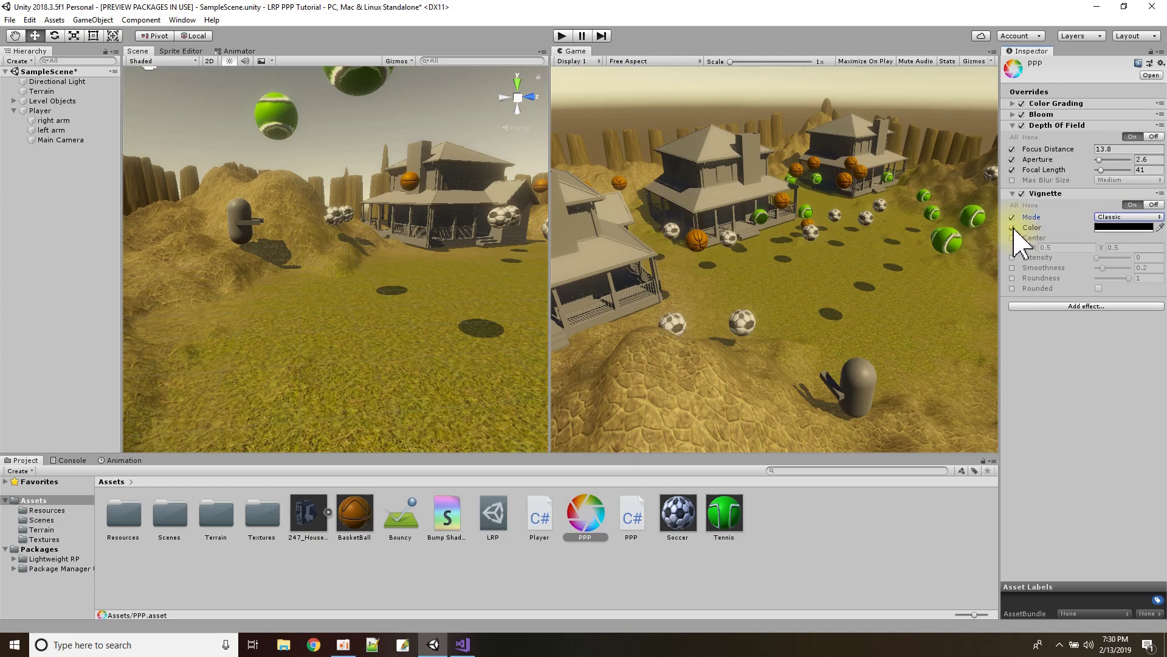
pyautogui.click(1012, 228)
pyautogui.click(1123, 226)
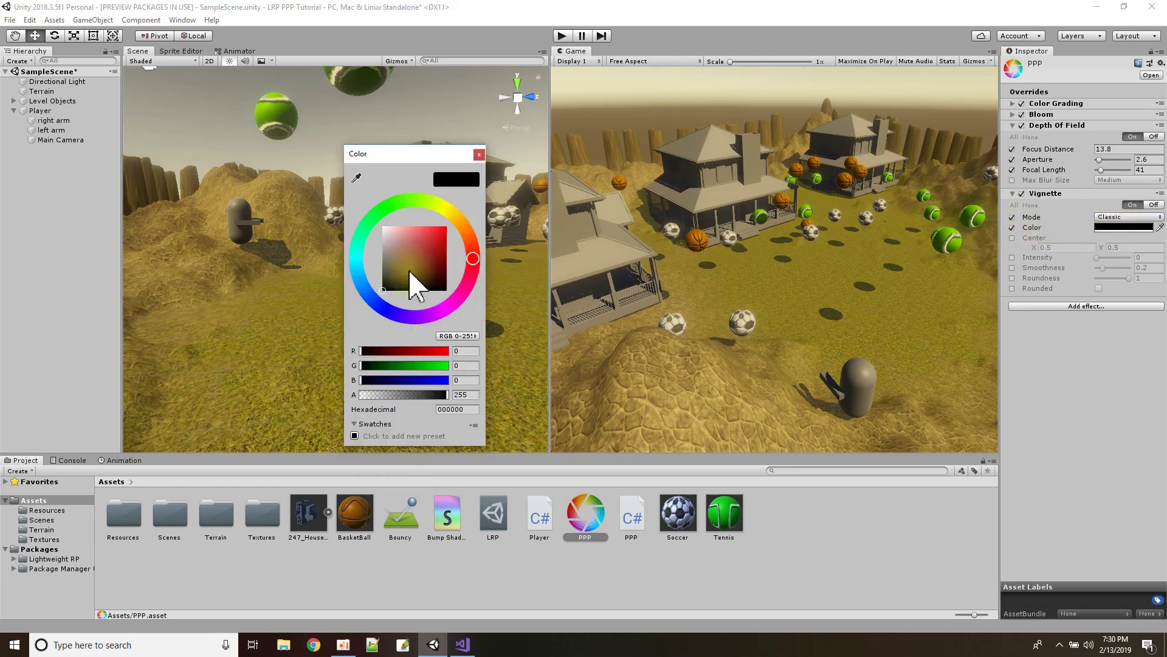
pyautogui.click(423, 256)
pyautogui.moveTo(425, 256)
pyautogui.mouseDown()
pyautogui.moveTo(445, 258)
pyautogui.moveTo(431, 240)
pyautogui.mouseUp()
pyautogui.click(479, 155)
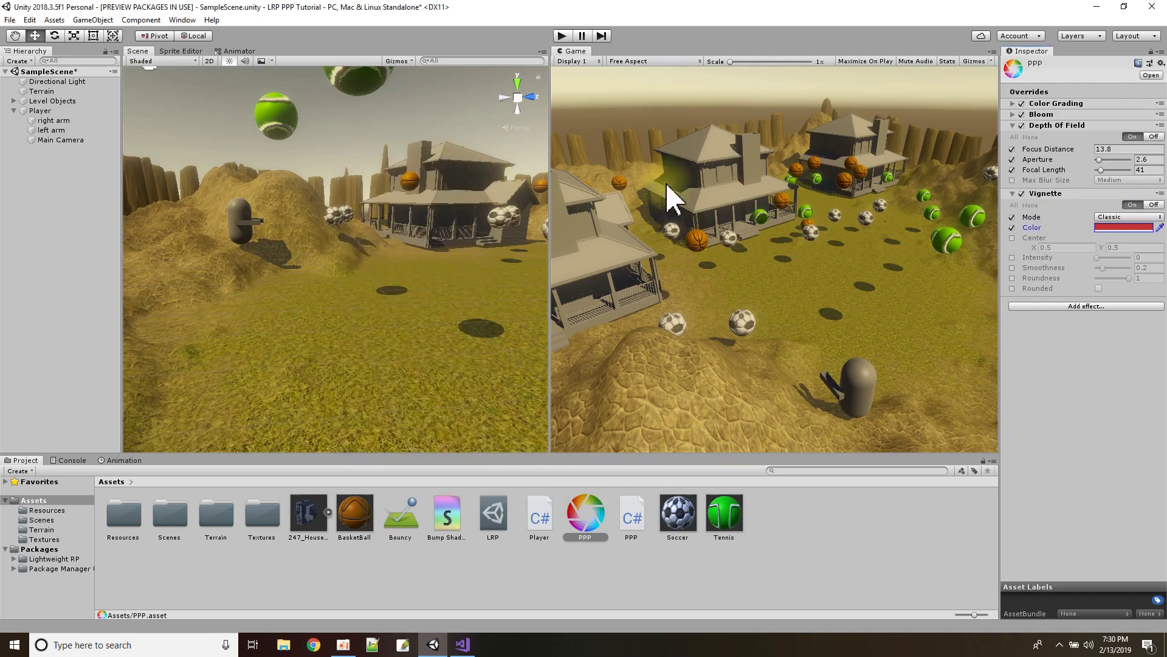
# - Set Vignette Intensity 0.43, refine the red to E71C1C, and enable Roundness at 1
pyautogui.click(1012, 258)
pyautogui.moveTo(1097, 257); pyautogui.dragTo(1111, 258)
pyautogui.click(1119, 228)
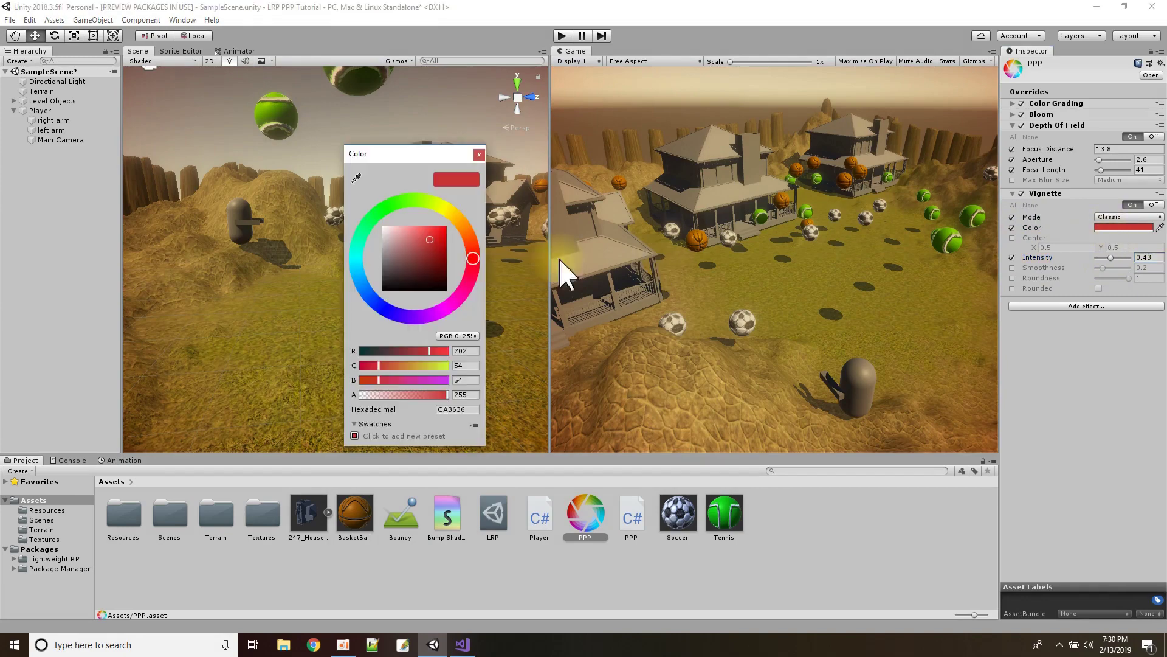
pyautogui.moveTo(436, 274)
pyautogui.mouseDown()
pyautogui.moveTo(438, 288)
pyautogui.moveTo(438, 271)
pyautogui.moveTo(418, 287)
pyautogui.moveTo(437, 268)
pyautogui.moveTo(440, 237)
pyautogui.mouseUp()
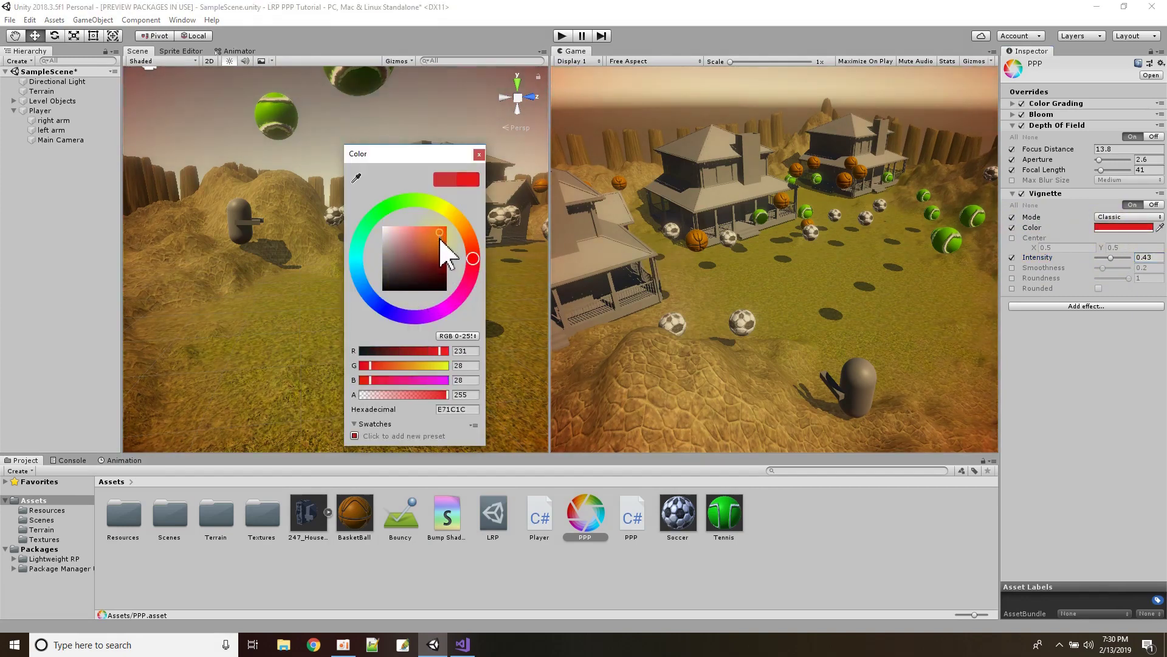
pyautogui.click(479, 154)
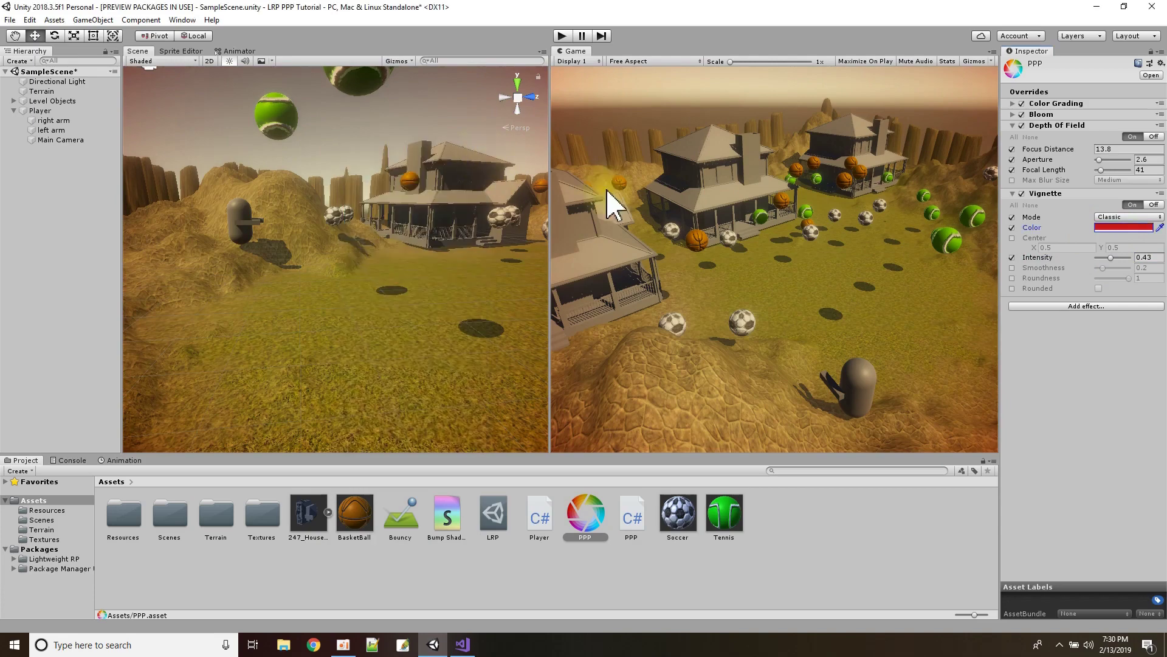
pyautogui.click(1012, 277)
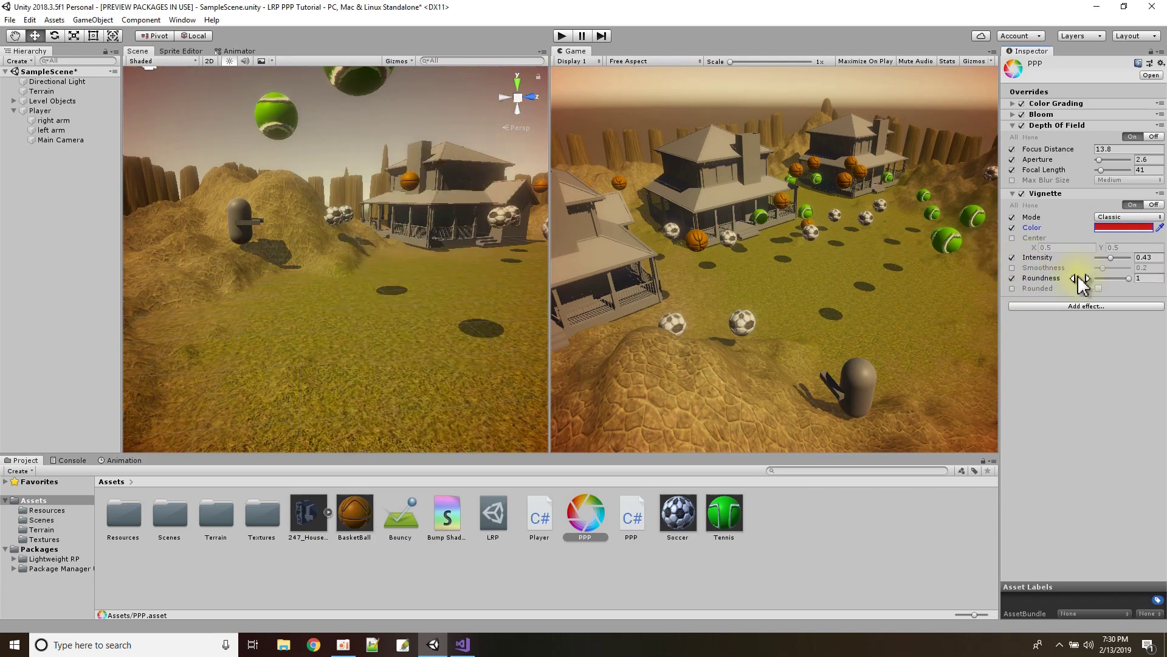
pyautogui.moveTo(1129, 279)
pyautogui.mouseDown()
pyautogui.moveTo(1089, 286)
pyautogui.moveTo(1147, 281)
pyautogui.mouseUp()
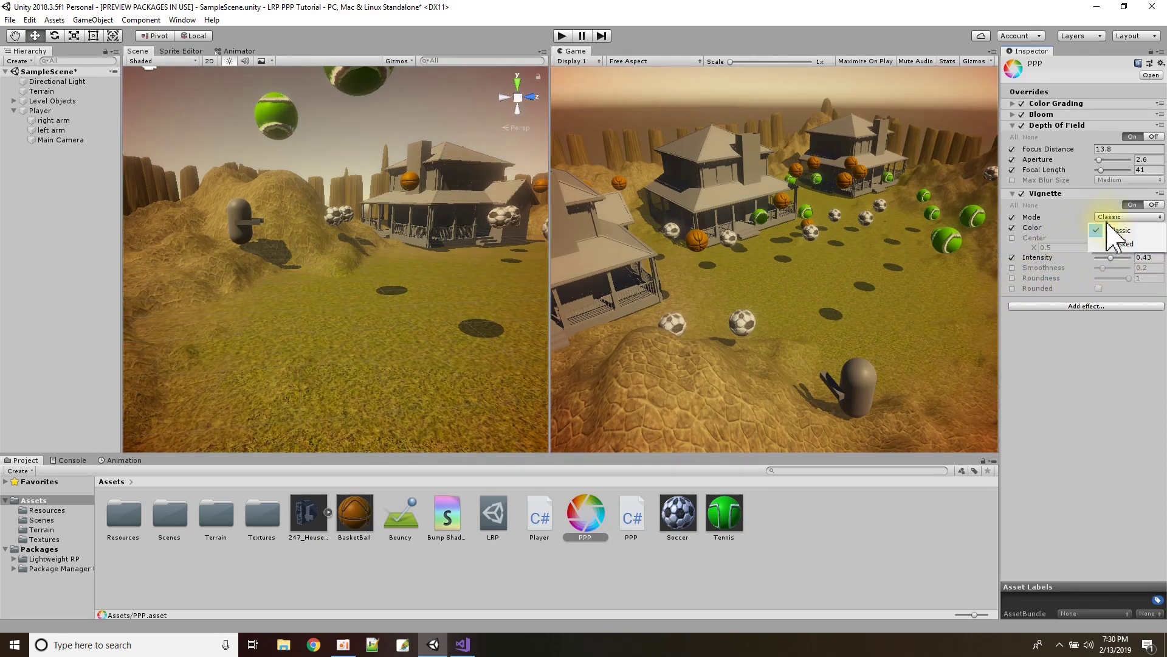
# - Change the Vignette mode dropdown to Masked, then restore down the Unity editor window
pyautogui.click(1121, 217)
pyautogui.click(1119, 238)
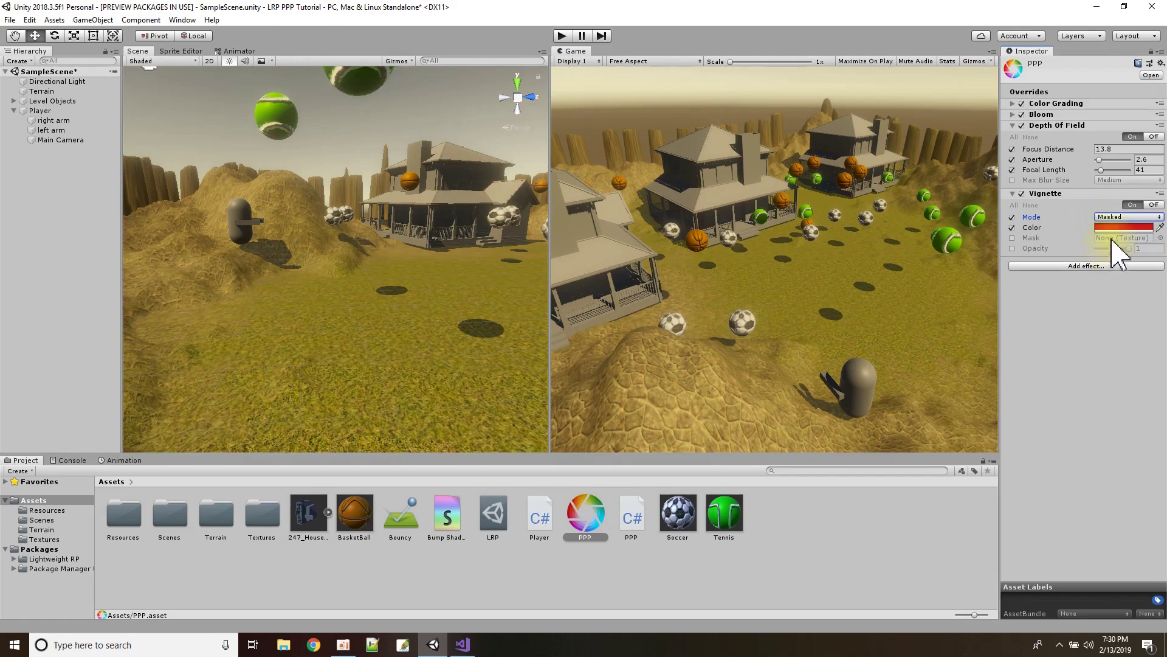
pyautogui.hotkey('alt', 'Tab')
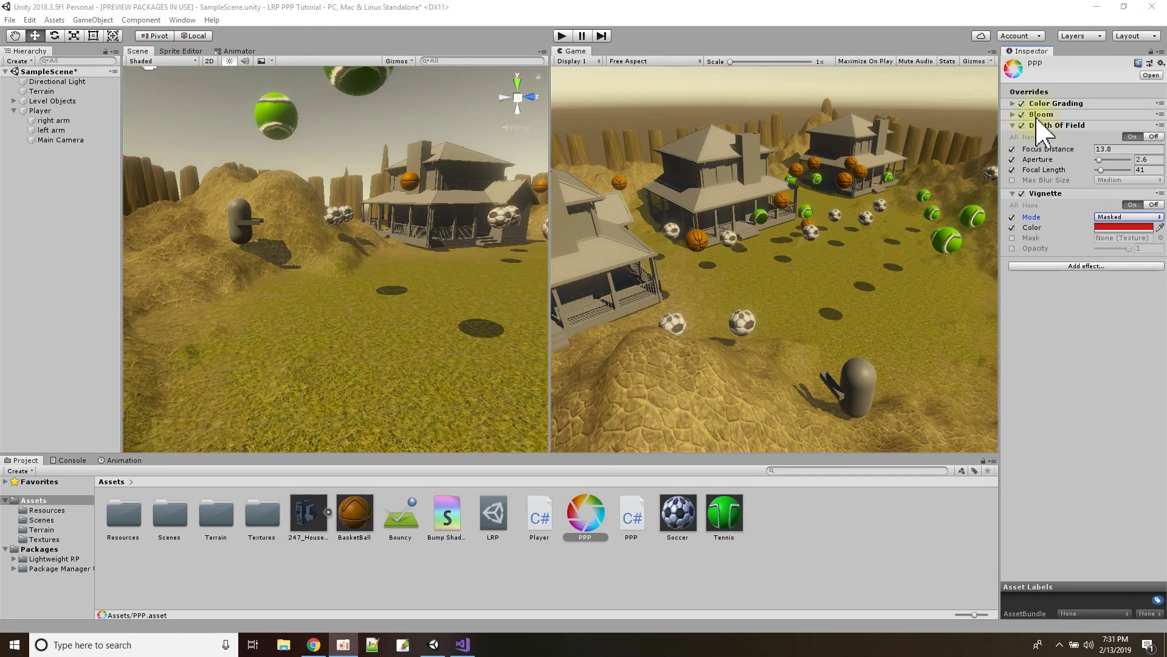
pyautogui.click(1124, 7)
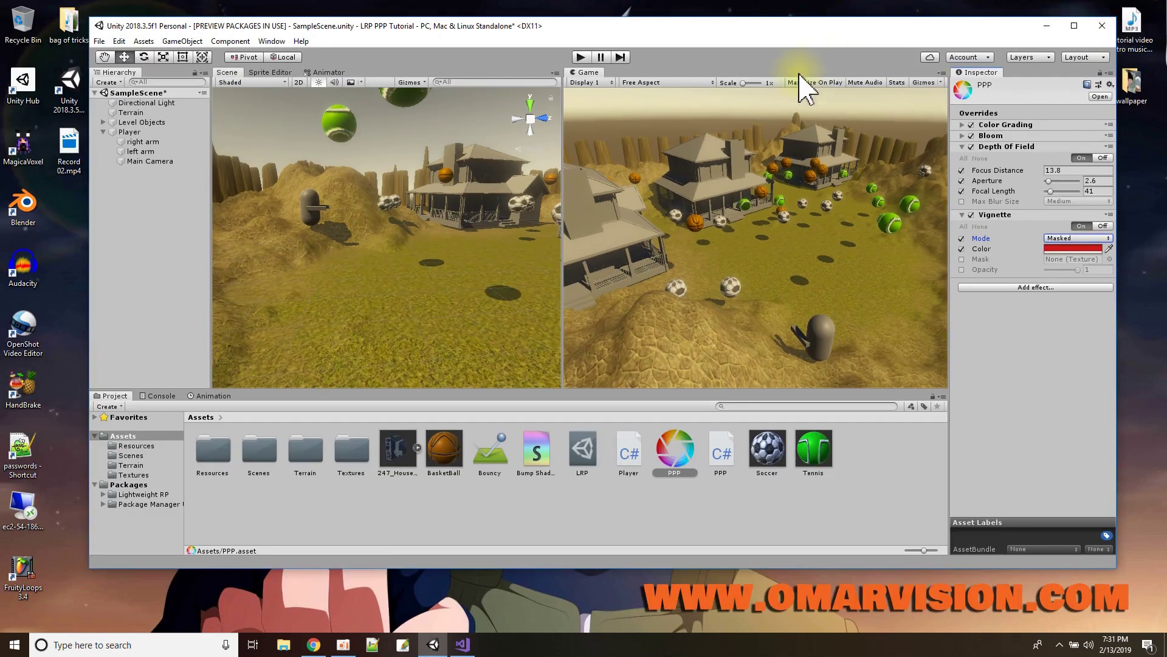
# - Bring Chrome's mask texture results forward and shrink the window over Unity
pyautogui.hotkey('alt', 'Tab')
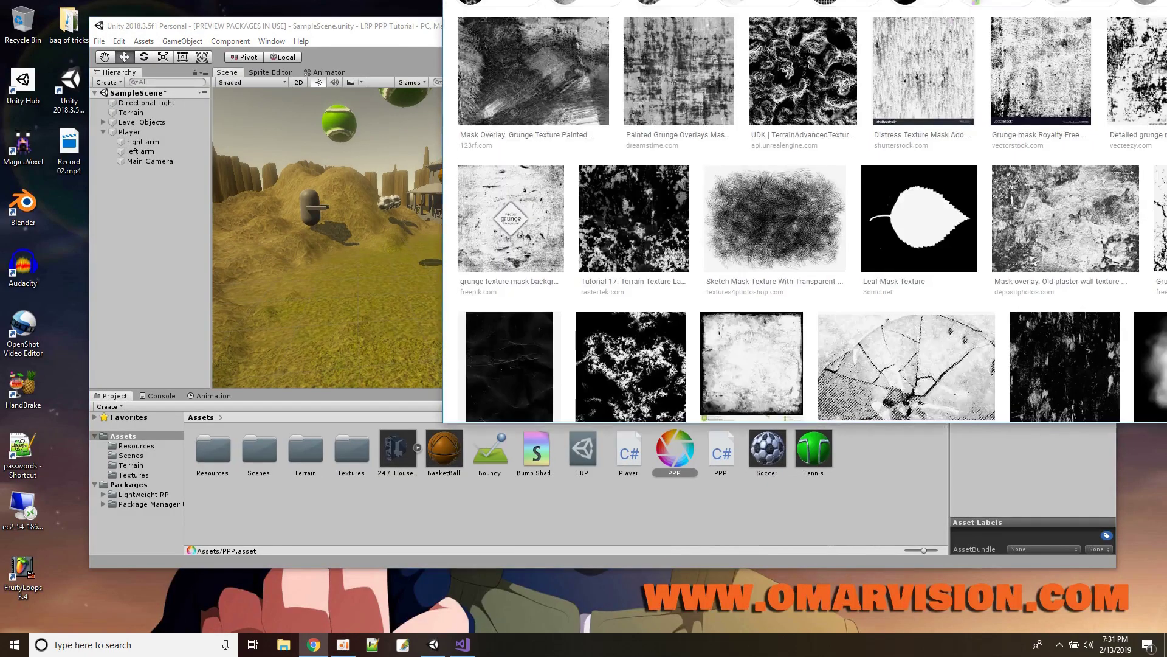
pyautogui.moveTo(800, 9); pyautogui.dragTo(782, 47)
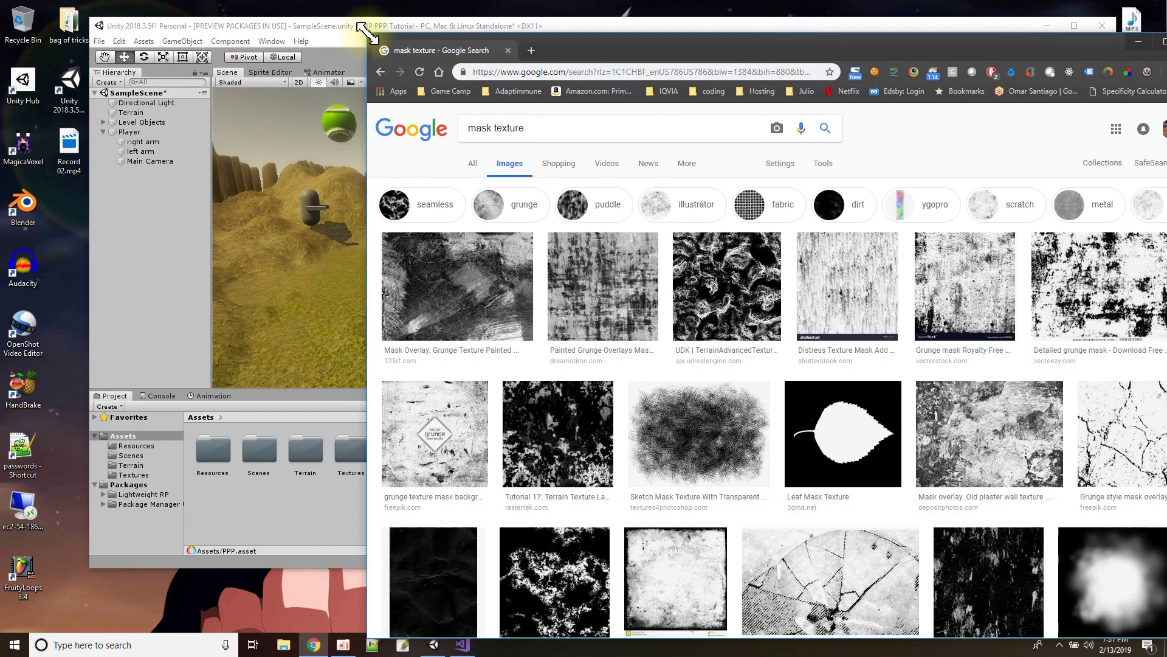
pyautogui.moveTo(366, 35); pyautogui.dragTo(482, 172)
pyautogui.moveTo(709, 188); pyautogui.dragTo(651, 104)
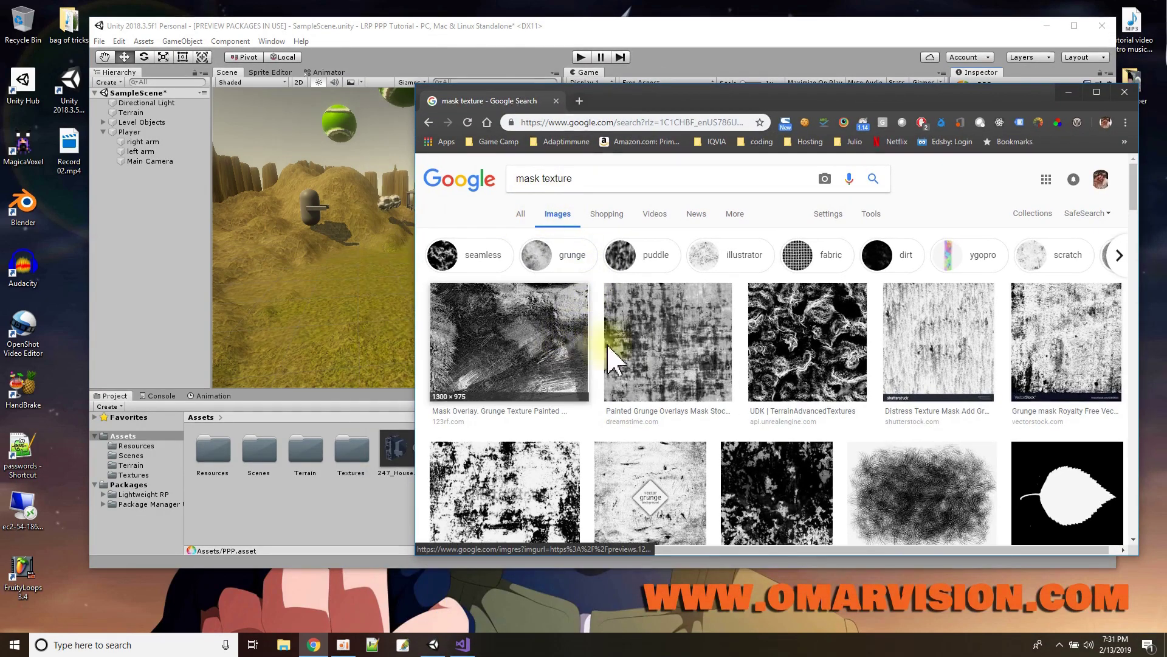
# - Browse the image results and preview the white Mask Circle icon
pyautogui.scroll(-5, 790, 352)
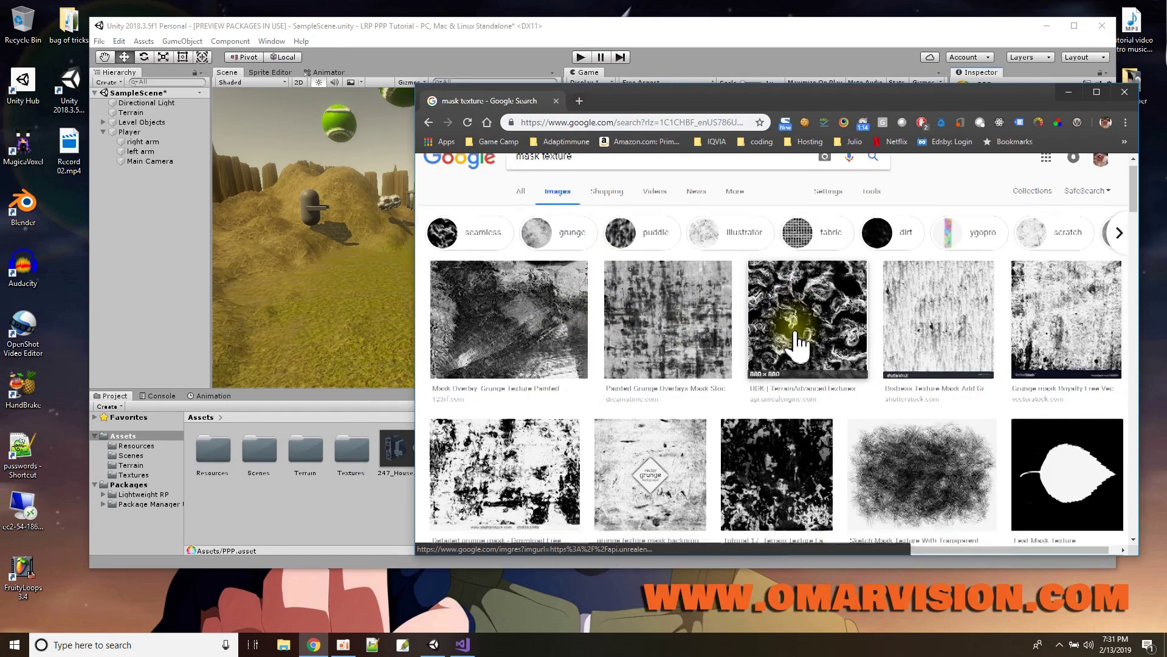
pyautogui.scroll(-2, 796, 343)
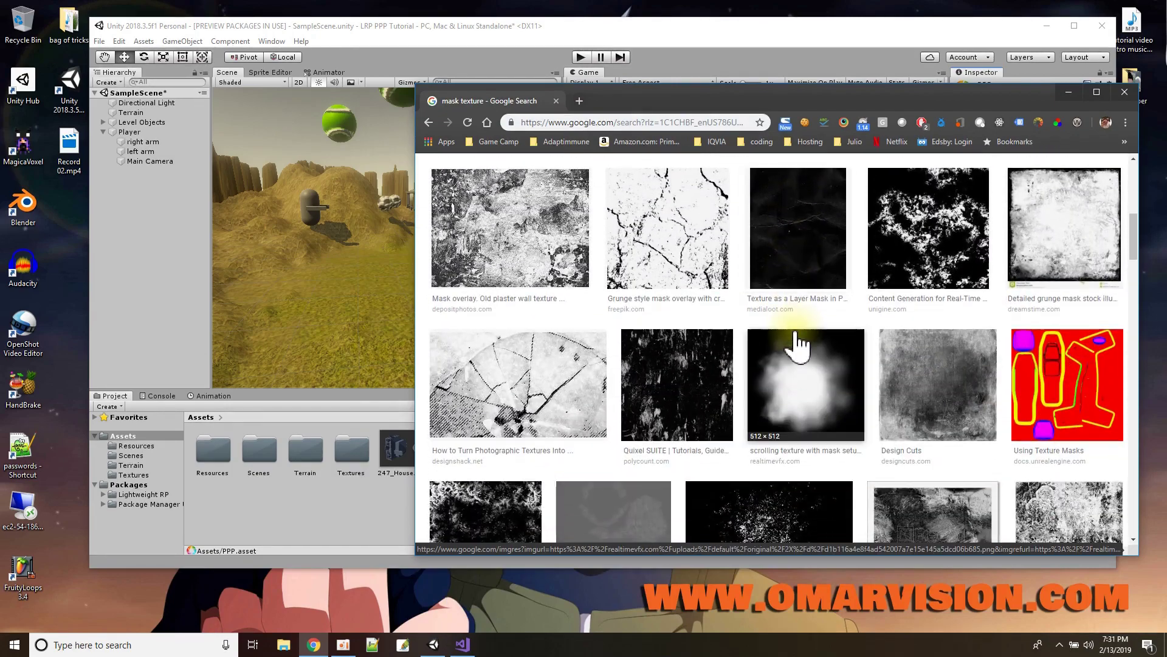
pyautogui.scroll(-7, 798, 344)
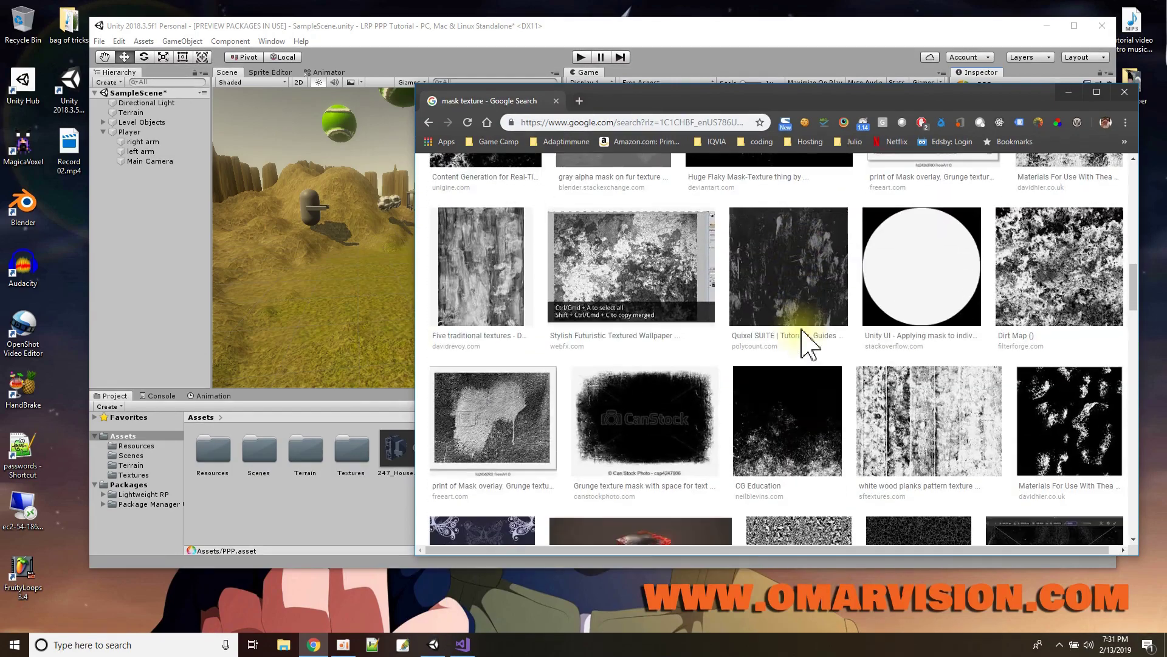
pyautogui.click(930, 298)
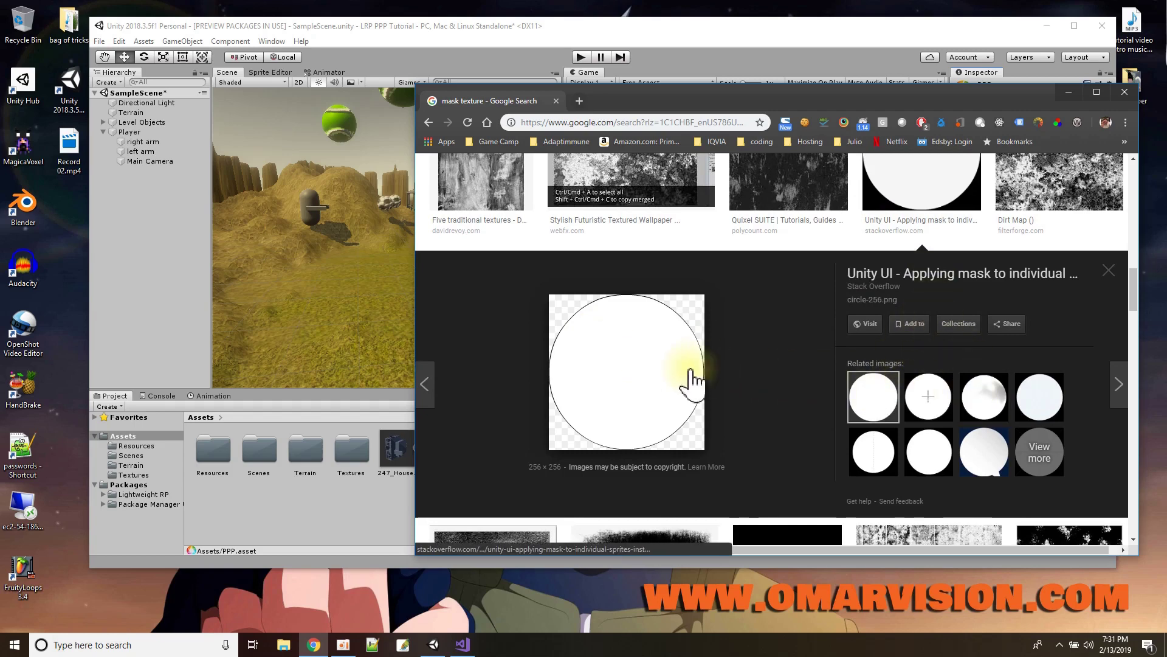
pyautogui.click(882, 453)
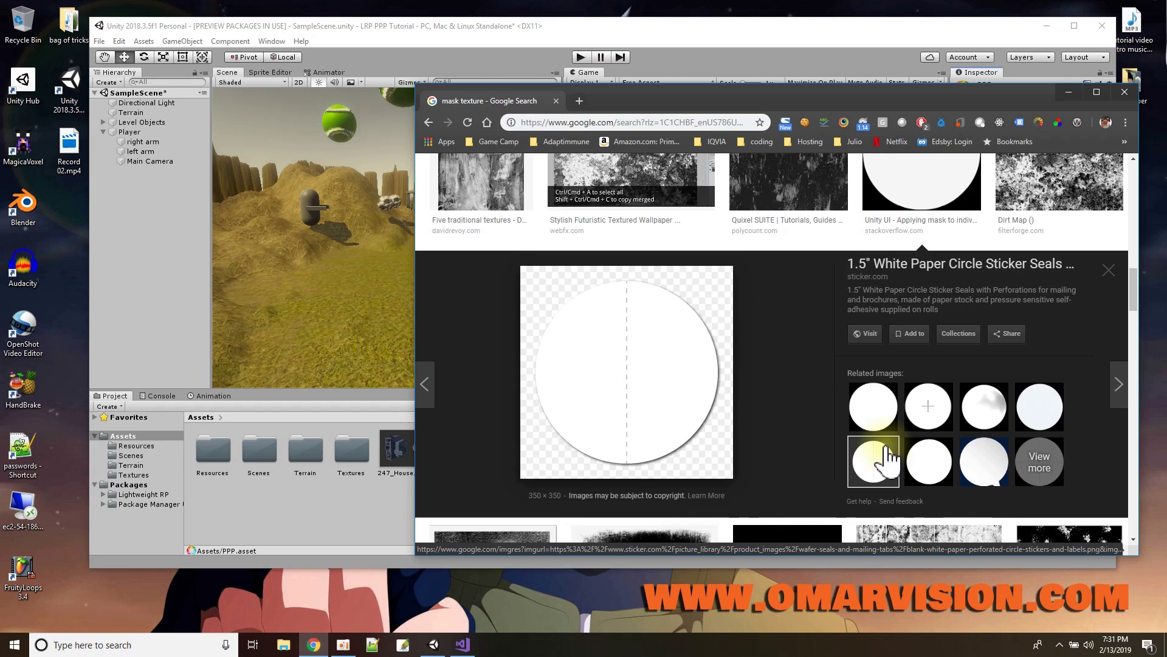
pyautogui.click(928, 460)
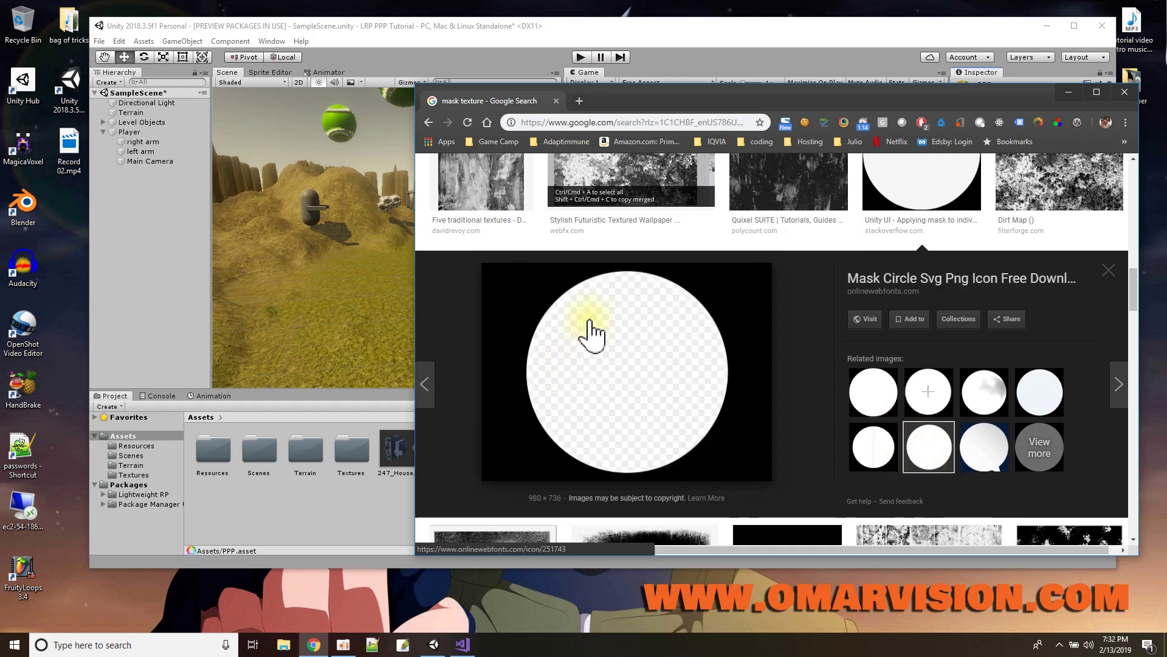
# - Save the circle mask image to the Desktop as PNG and drag it into Textures
pyautogui.rightClick(648, 347)
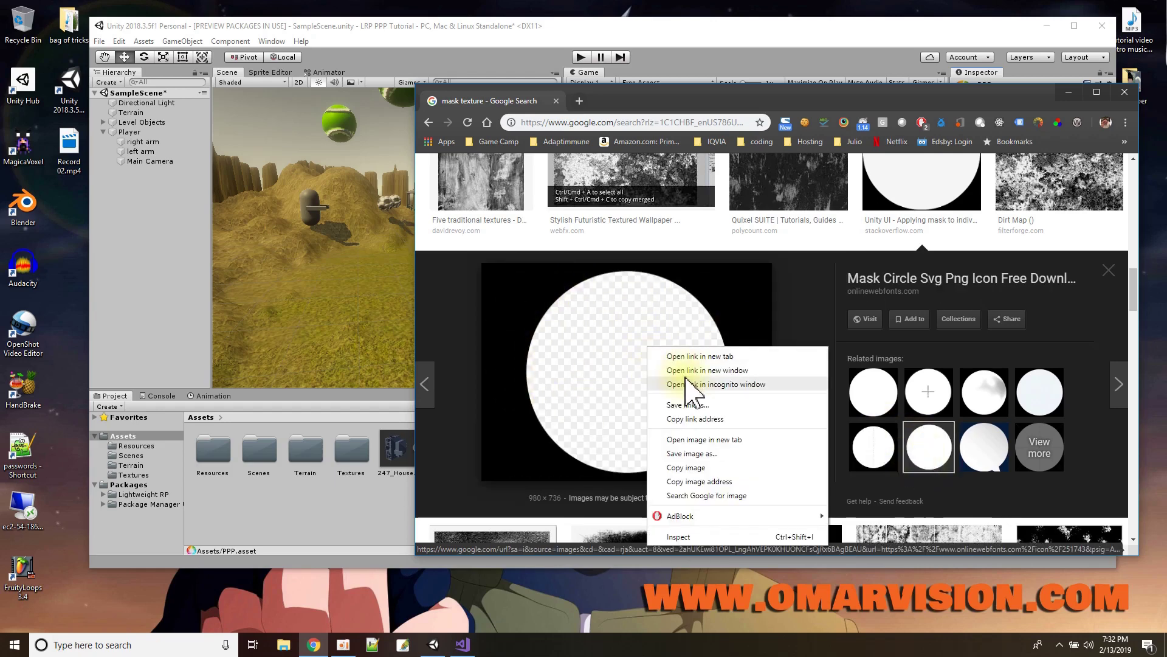
pyautogui.click(704, 453)
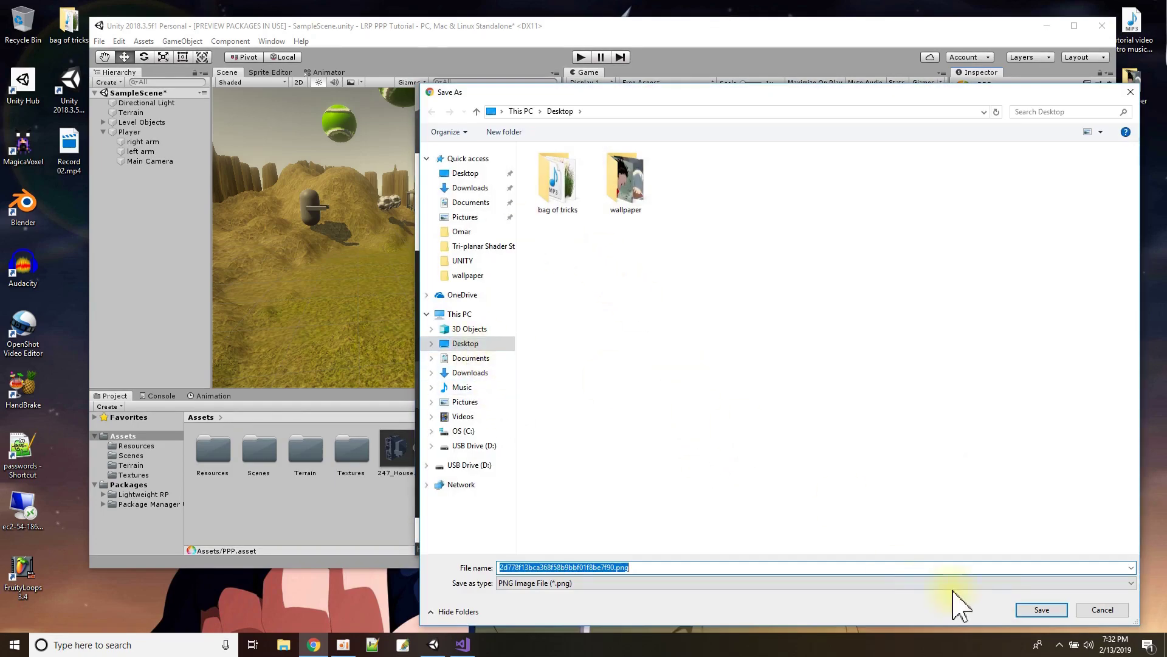
pyautogui.click(1023, 610)
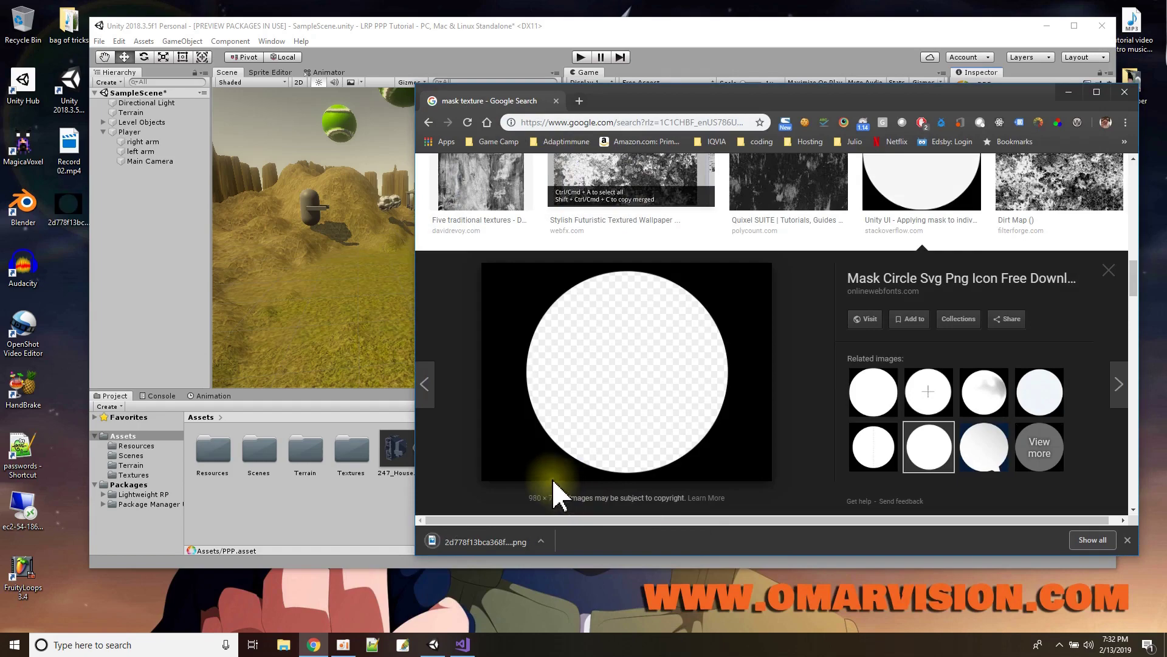
pyautogui.moveTo(72, 214); pyautogui.dragTo(351, 459)
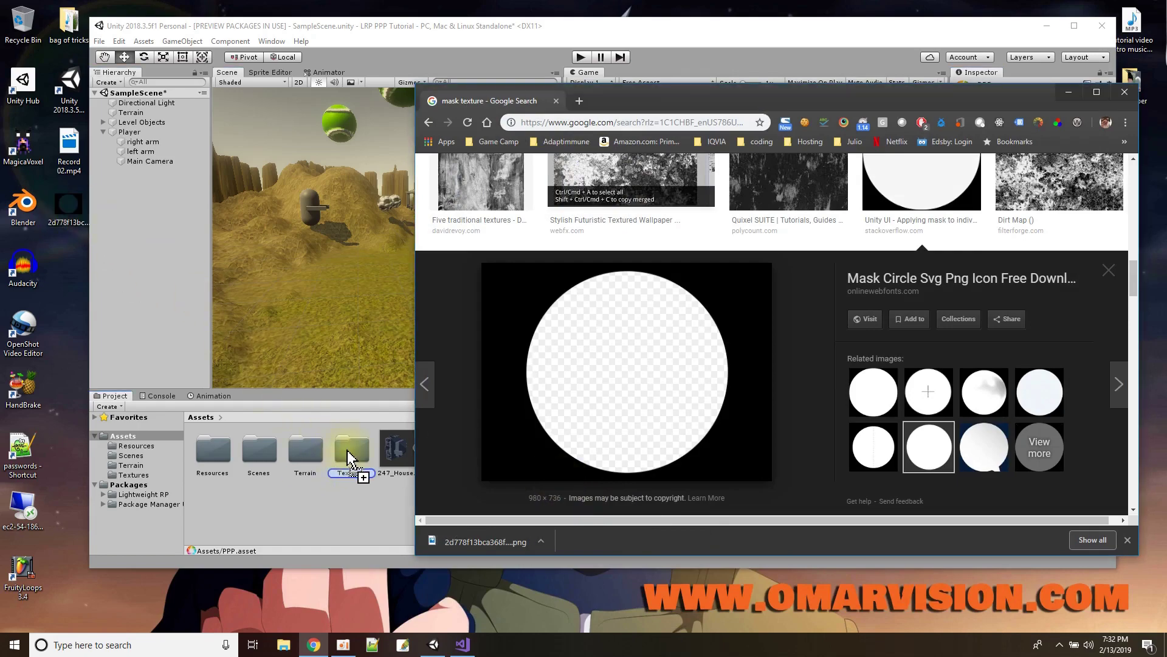
# - Close the circle preview, scroll to the old film texture results, and preview the first one
pyautogui.click(1107, 272)
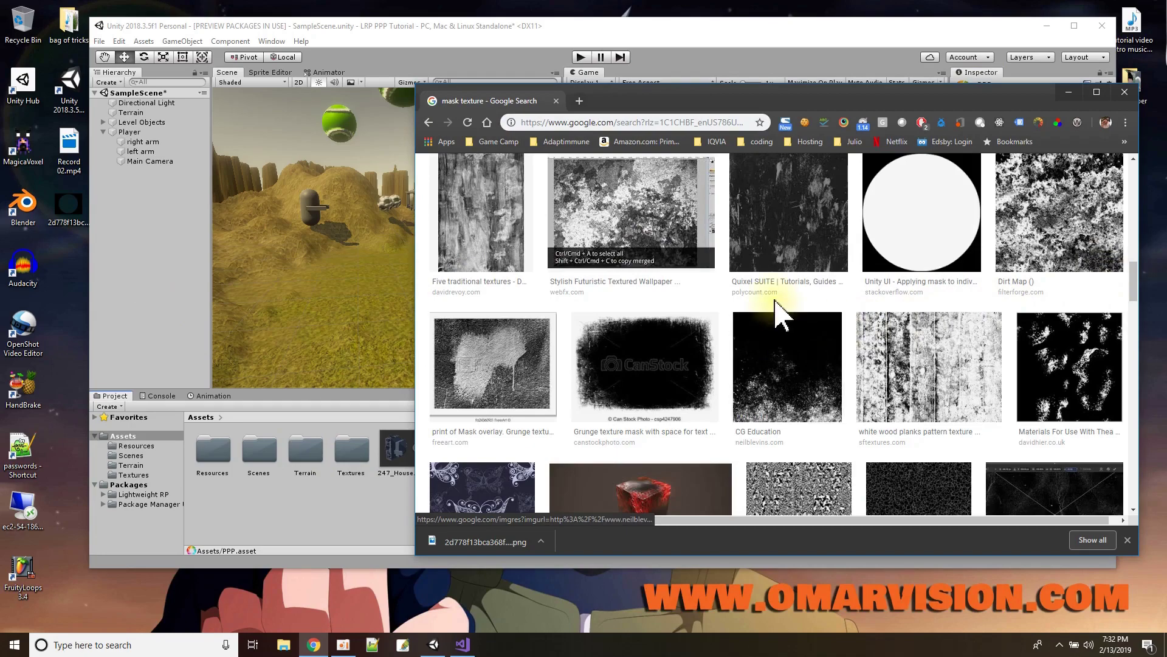
pyautogui.scroll(-5, 732, 313)
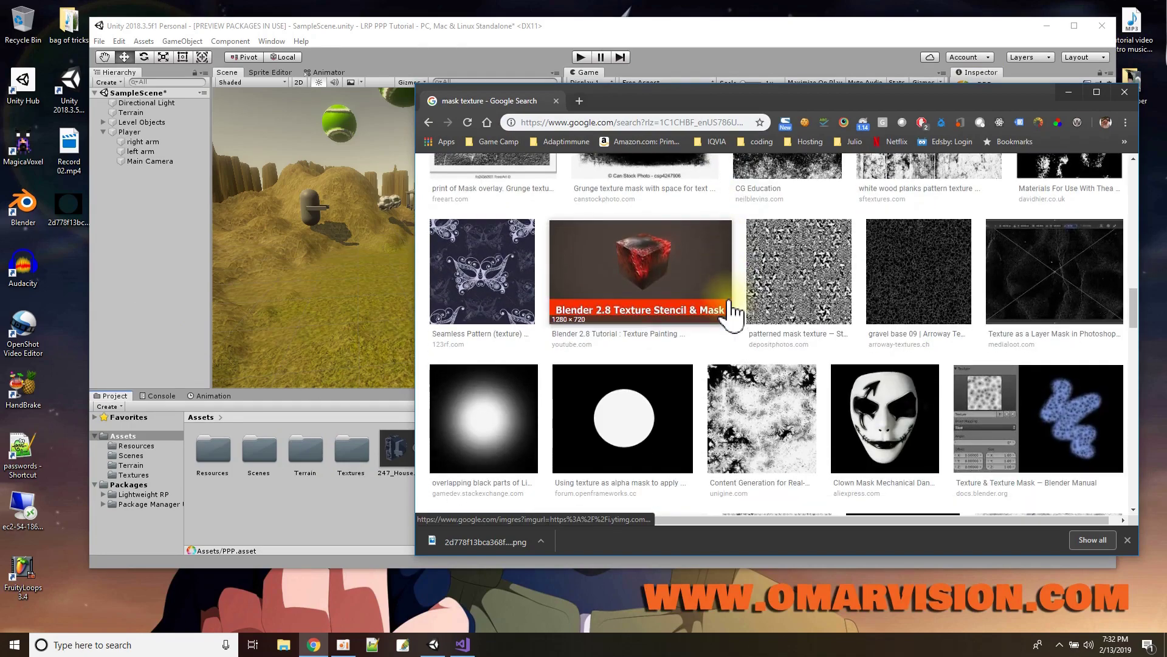
pyautogui.scroll(-2, 733, 313)
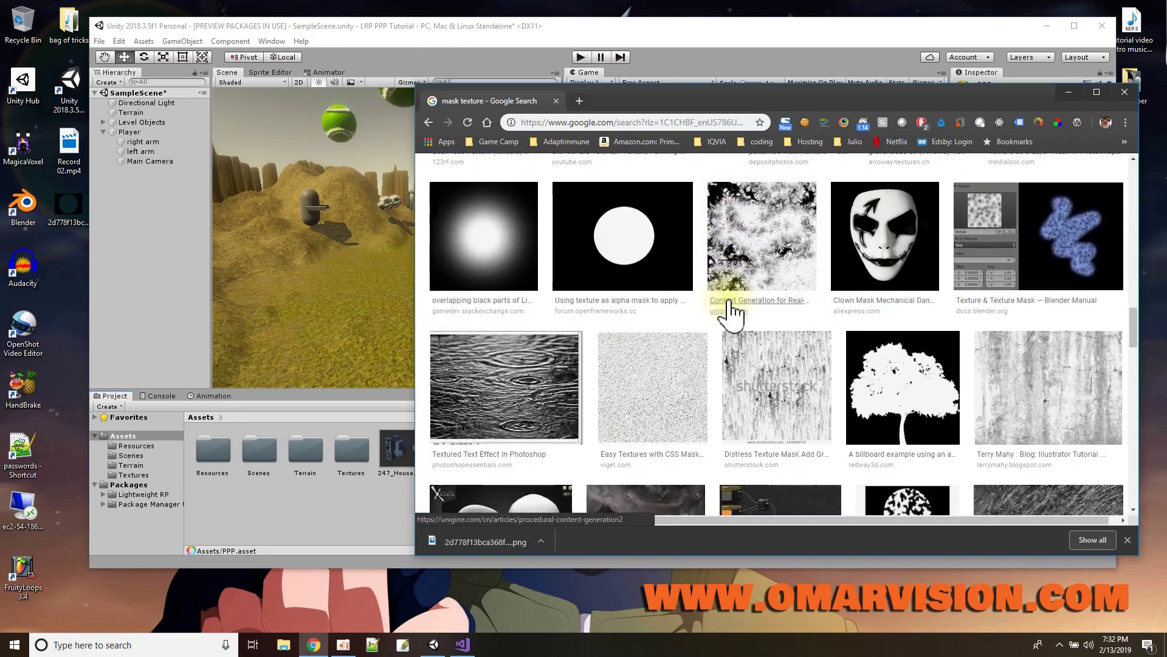
pyautogui.scroll(-3, 733, 314)
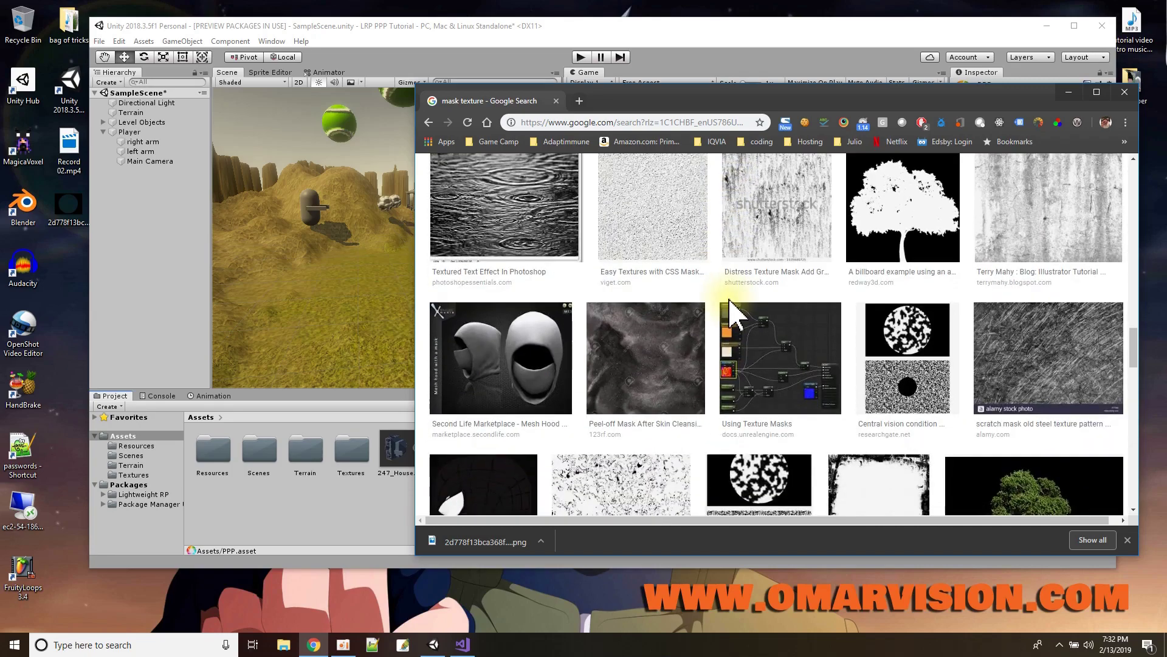
pyautogui.scroll(-2, 733, 313)
pyautogui.scroll(-2, 733, 313)
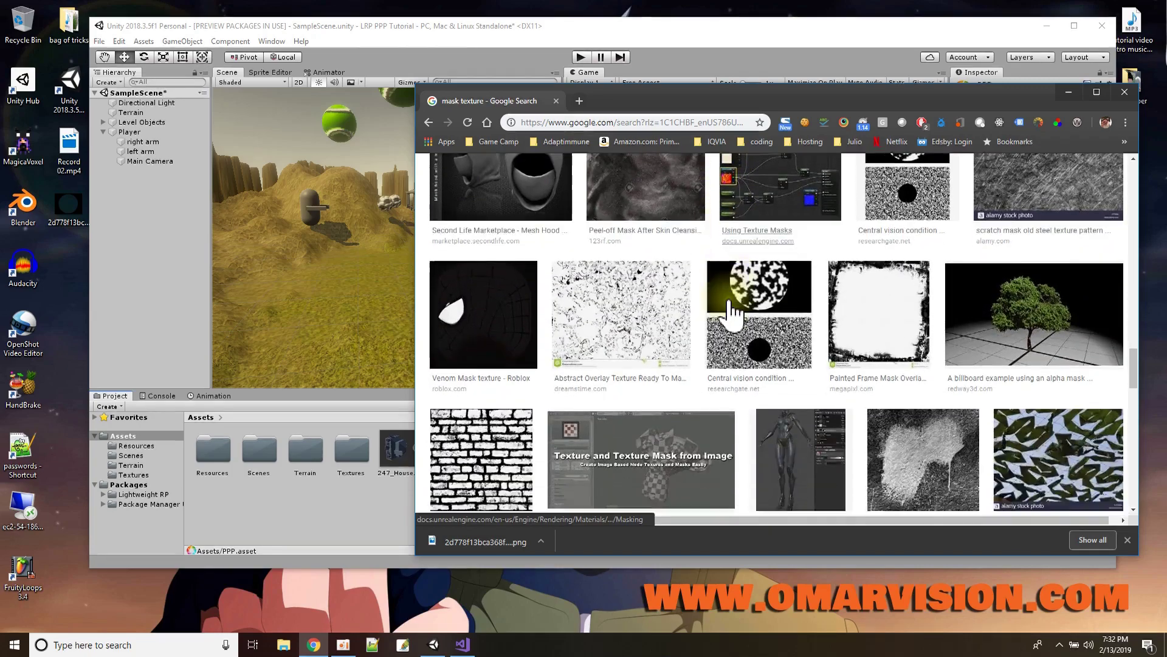
pyautogui.scroll(-6, 733, 313)
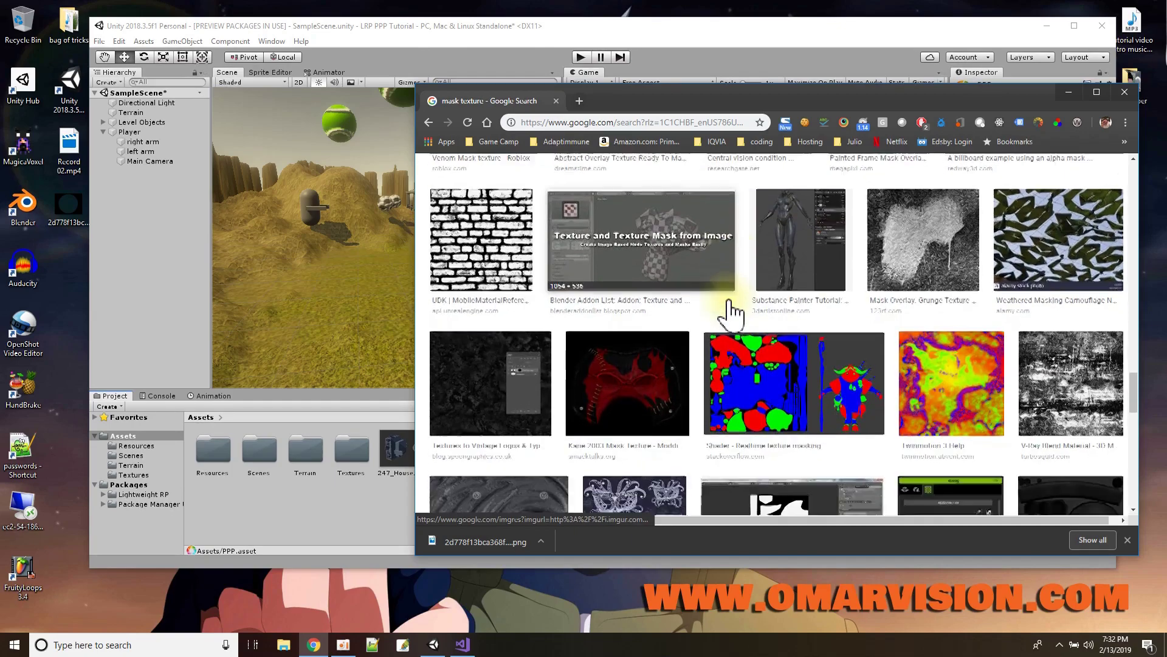
pyautogui.scroll(-4, 732, 315)
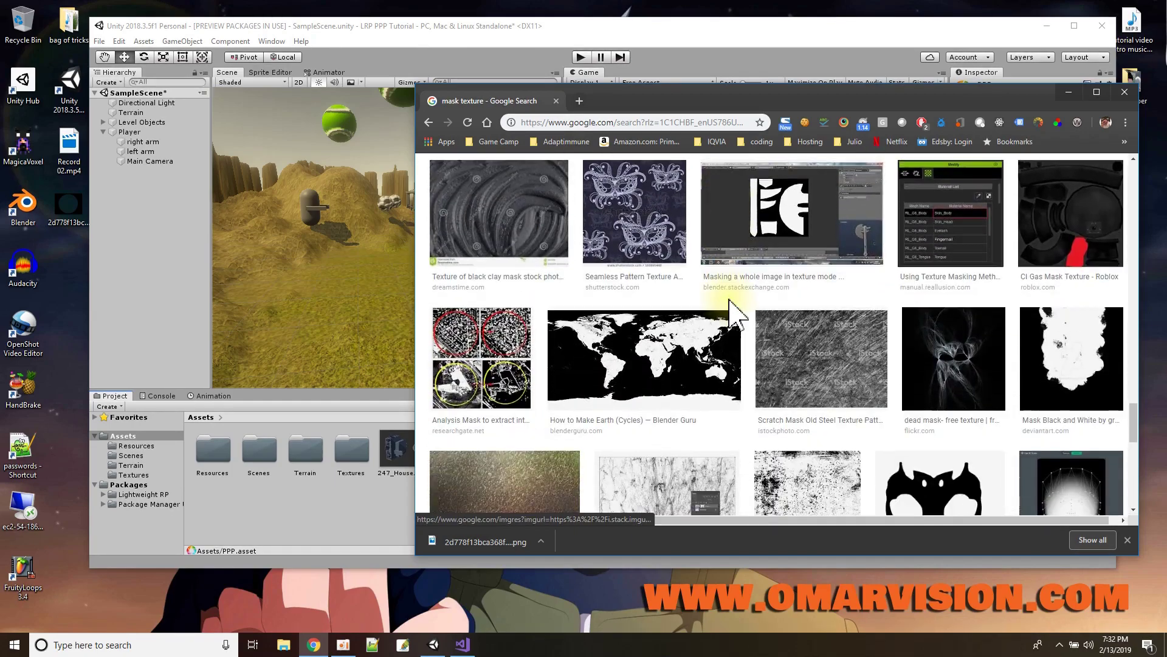
pyautogui.scroll(-4, 733, 313)
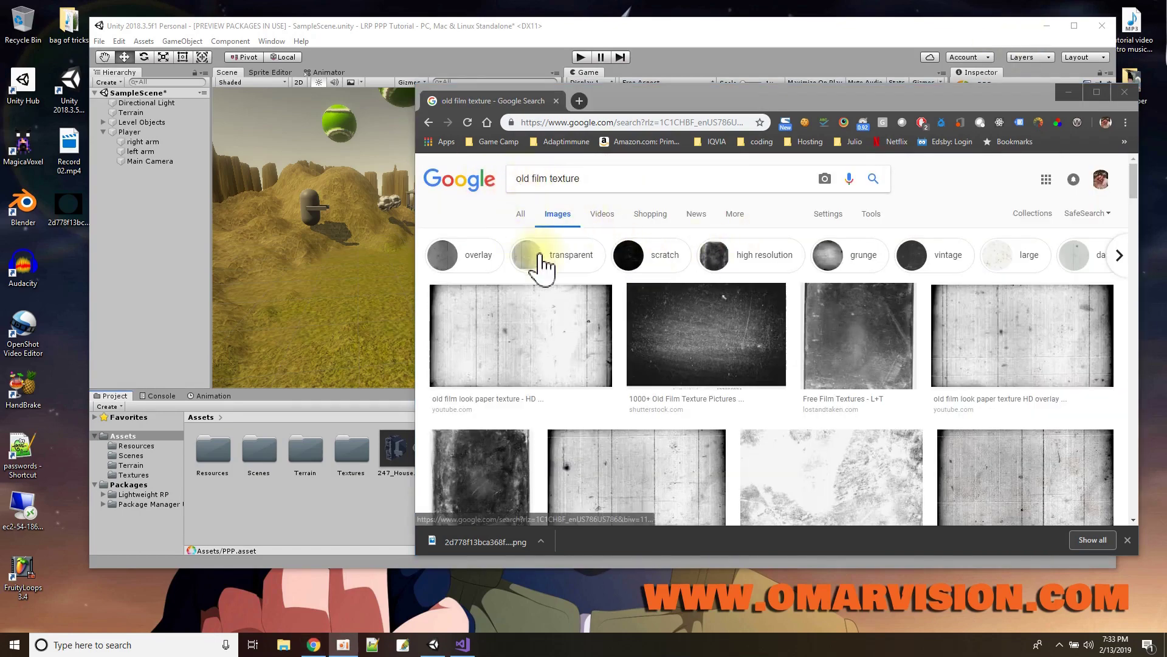
pyautogui.click(535, 356)
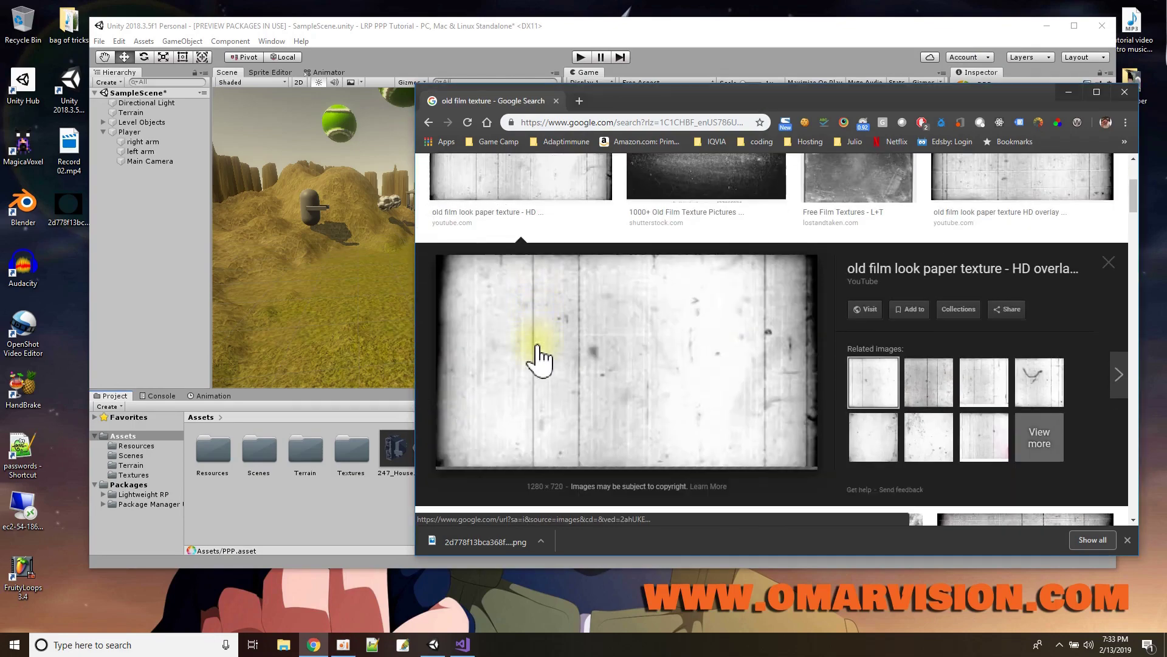
# - Save the old film image to the Desktop as maxresdefault.jpg and minimize Chrome
pyautogui.rightClick(591, 339)
pyautogui.click(635, 443)
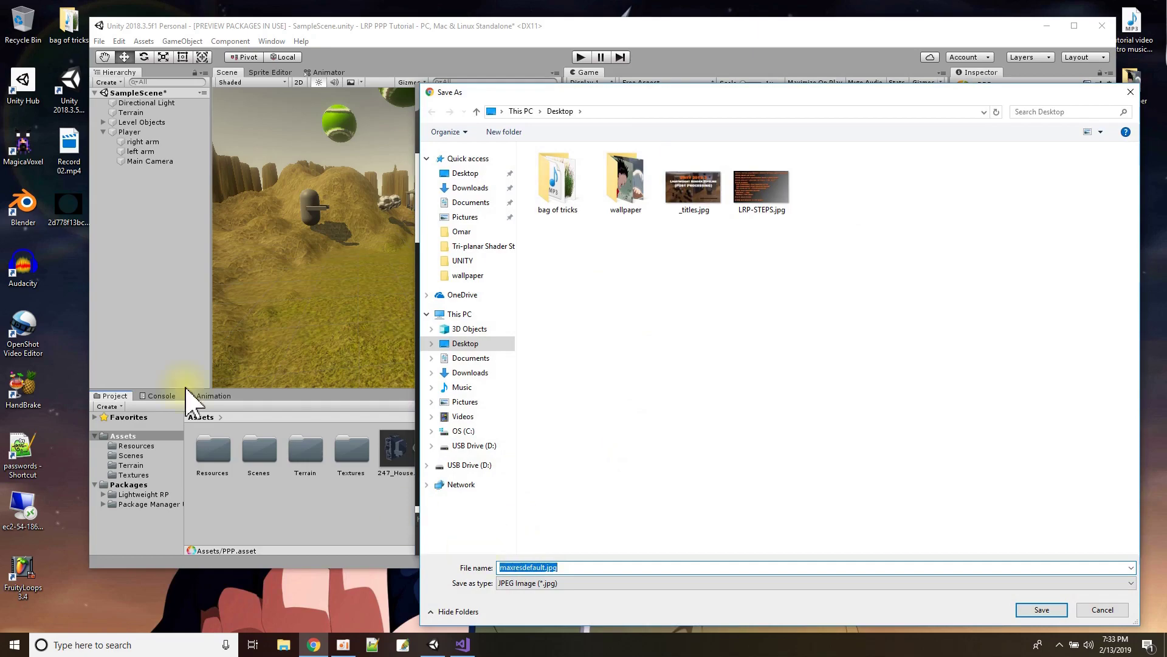
pyautogui.click(1039, 610)
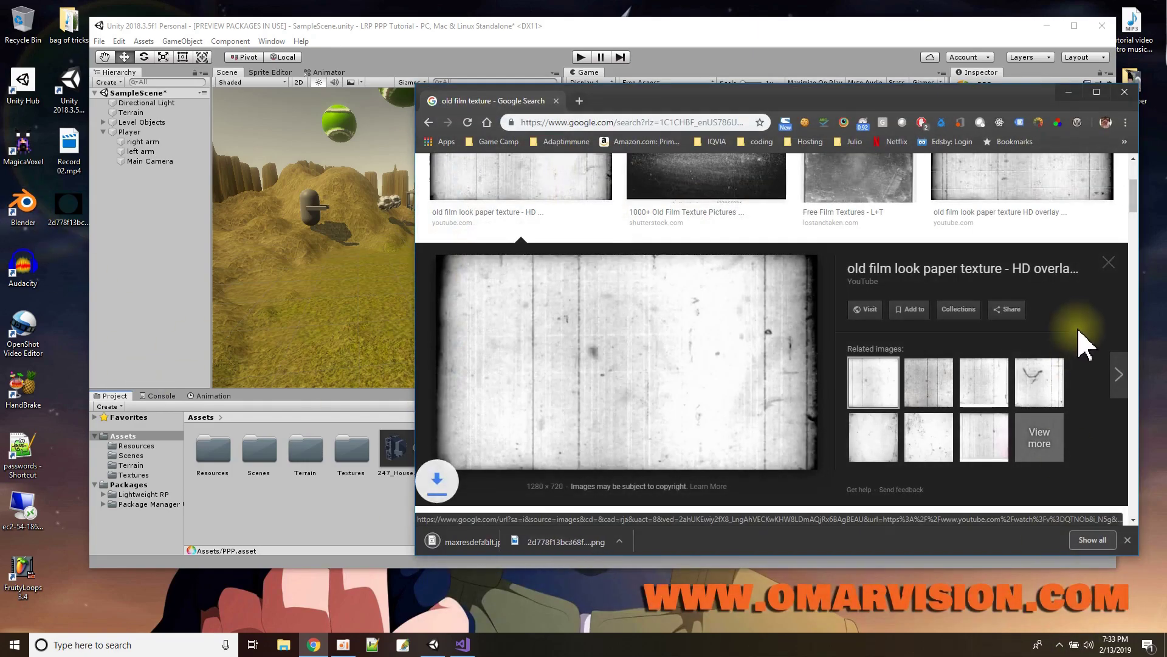
pyautogui.click(1068, 93)
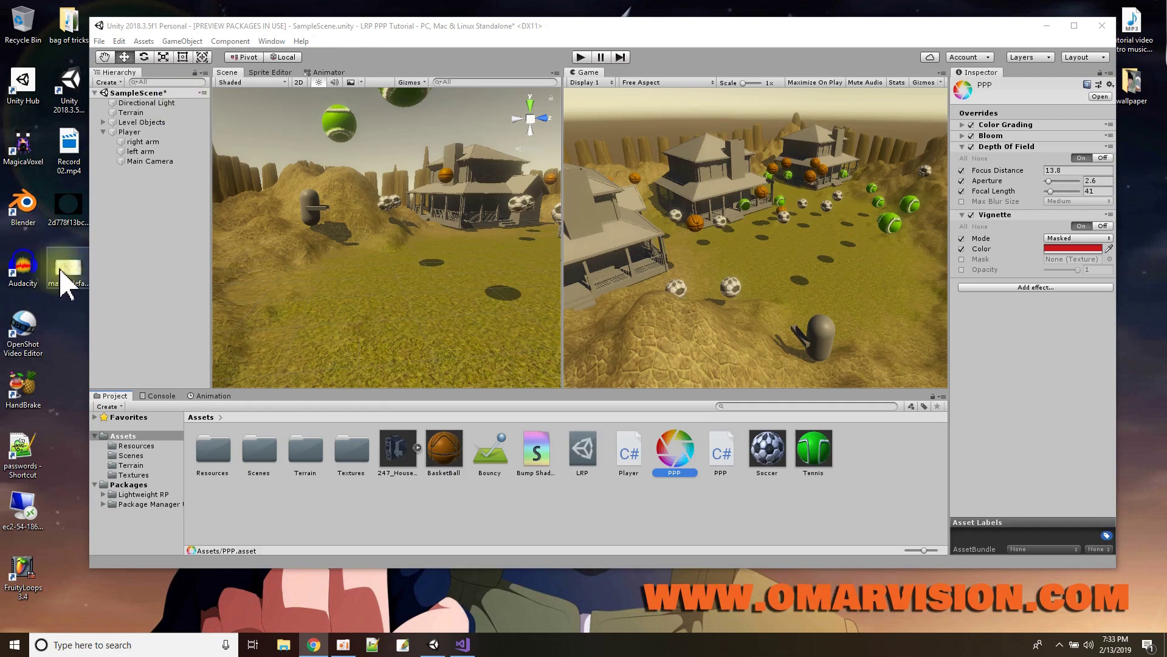
# - Import maxresdefault into Assets/Textures, empty the Recycle Bin, and enable the Vignette Mask override
pyautogui.moveTo(66, 286); pyautogui.dragTo(356, 450)
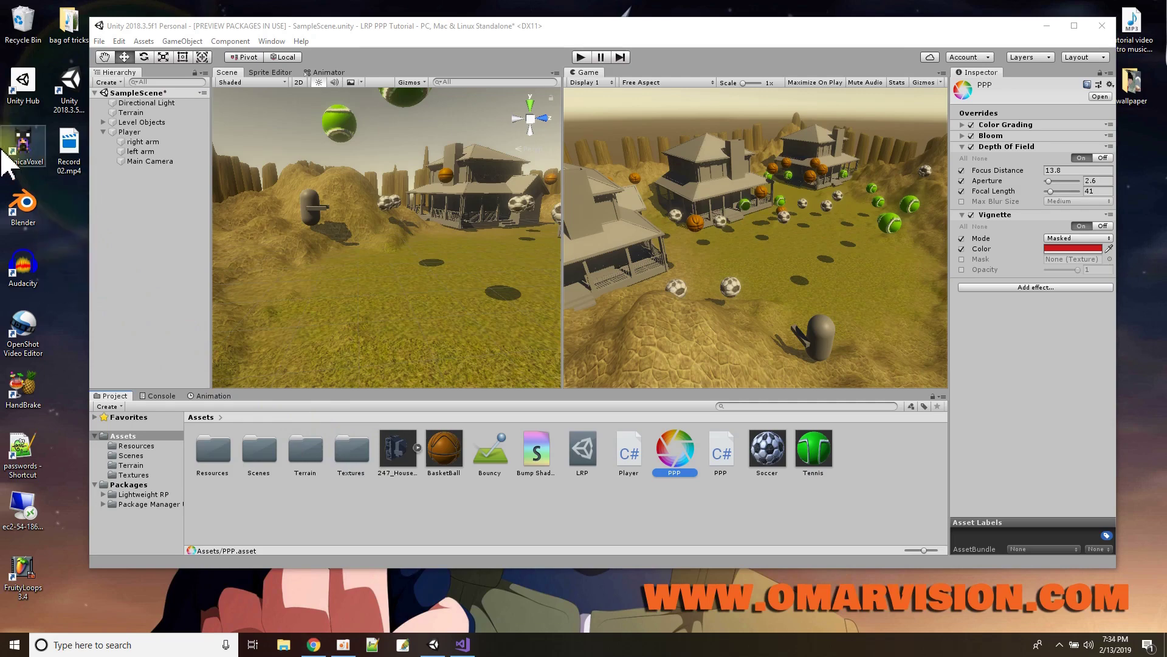
pyautogui.rightClick(11, 20)
pyautogui.click(28, 39)
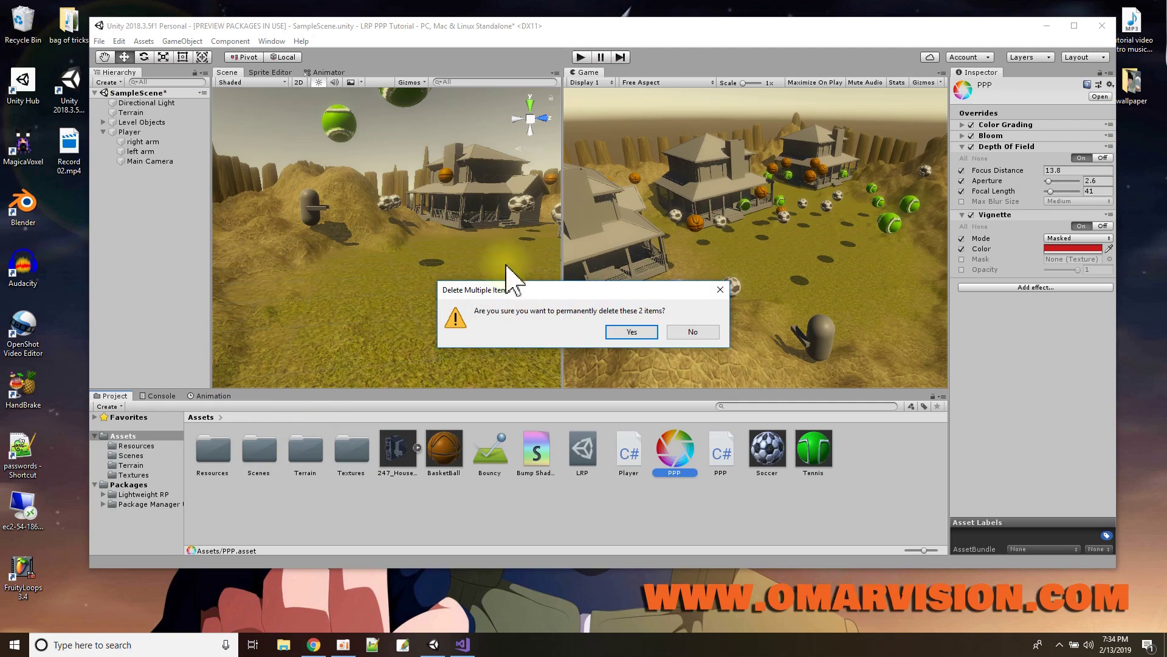
pyautogui.click(634, 332)
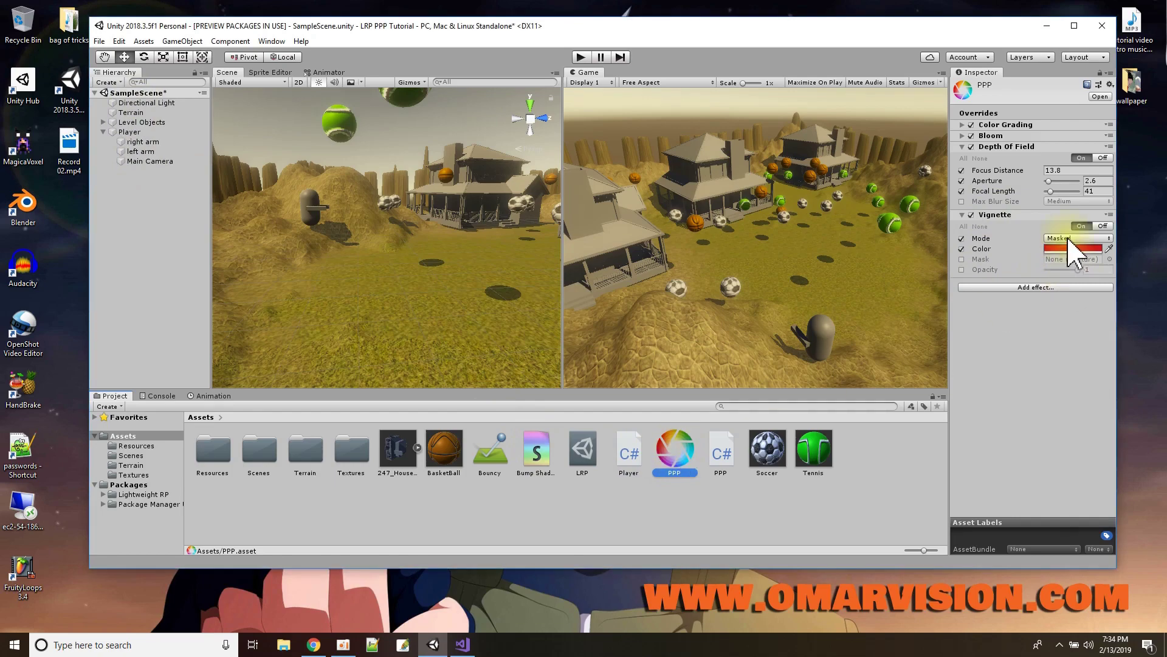
pyautogui.click(962, 259)
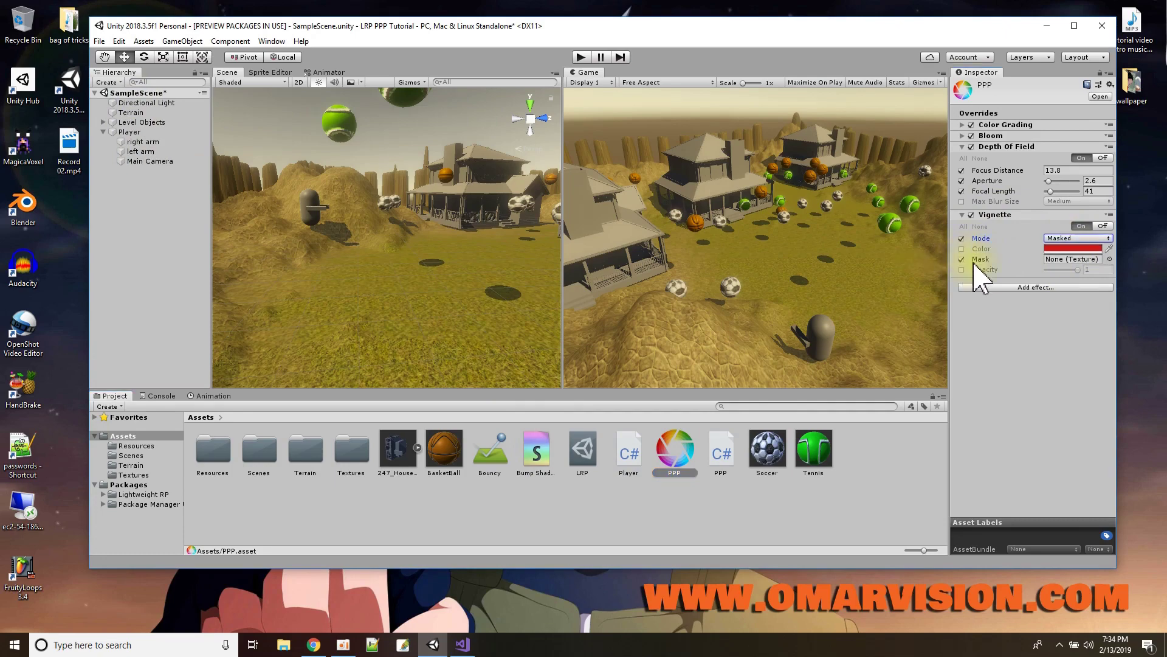
# - Set the Vignette Mask to the white oval 2d778f texture, fix its import settings, and enter Play mode
pyautogui.click(1108, 259)
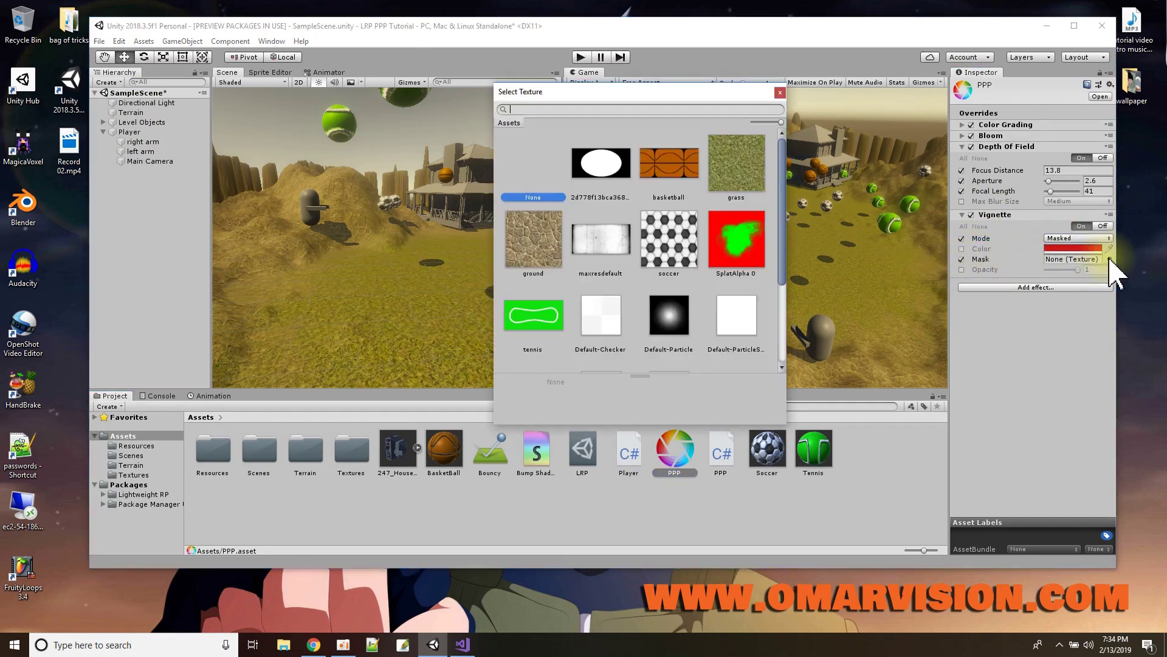
pyautogui.click(599, 176)
pyautogui.doubleClick(598, 179)
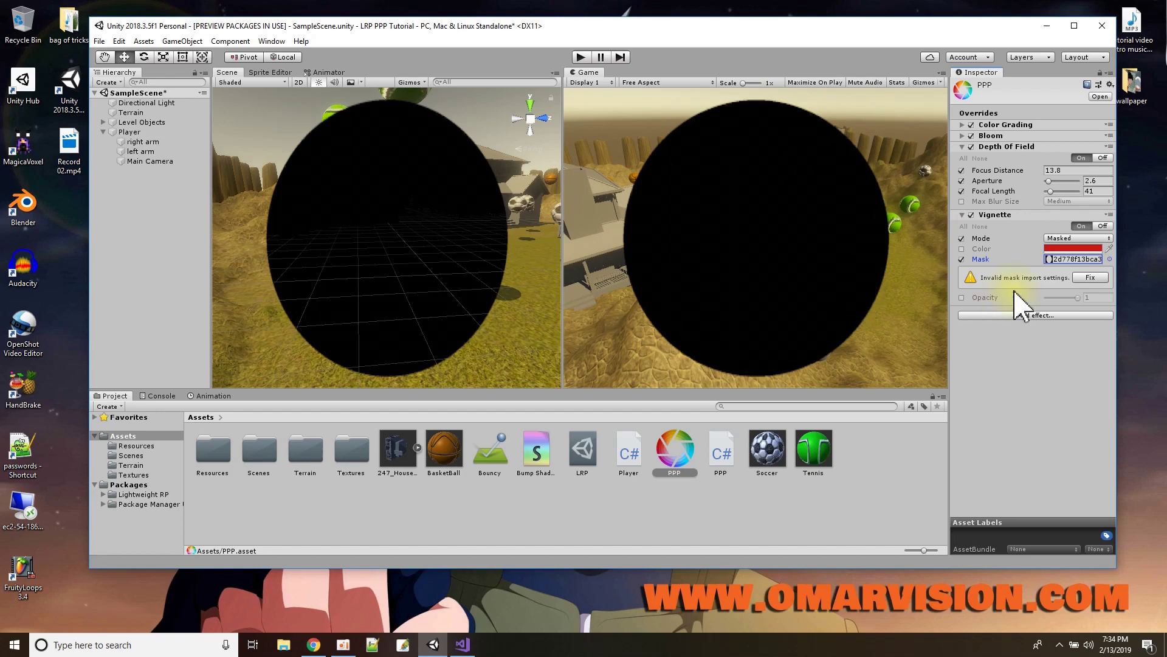
pyautogui.click(1087, 277)
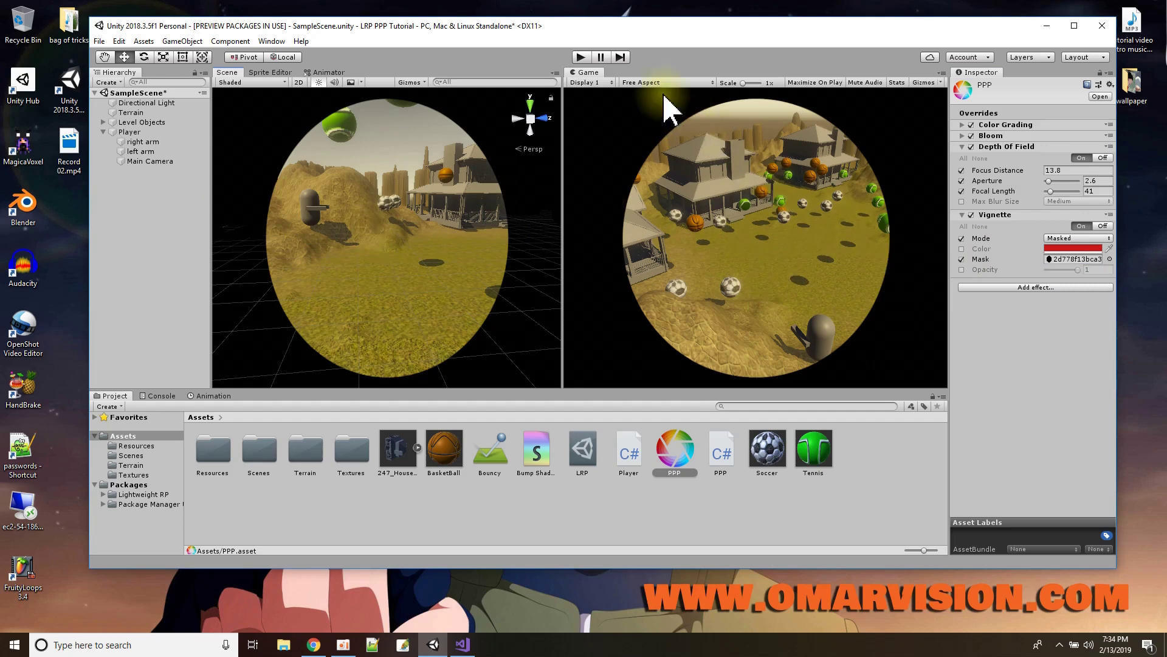
pyautogui.click(580, 57)
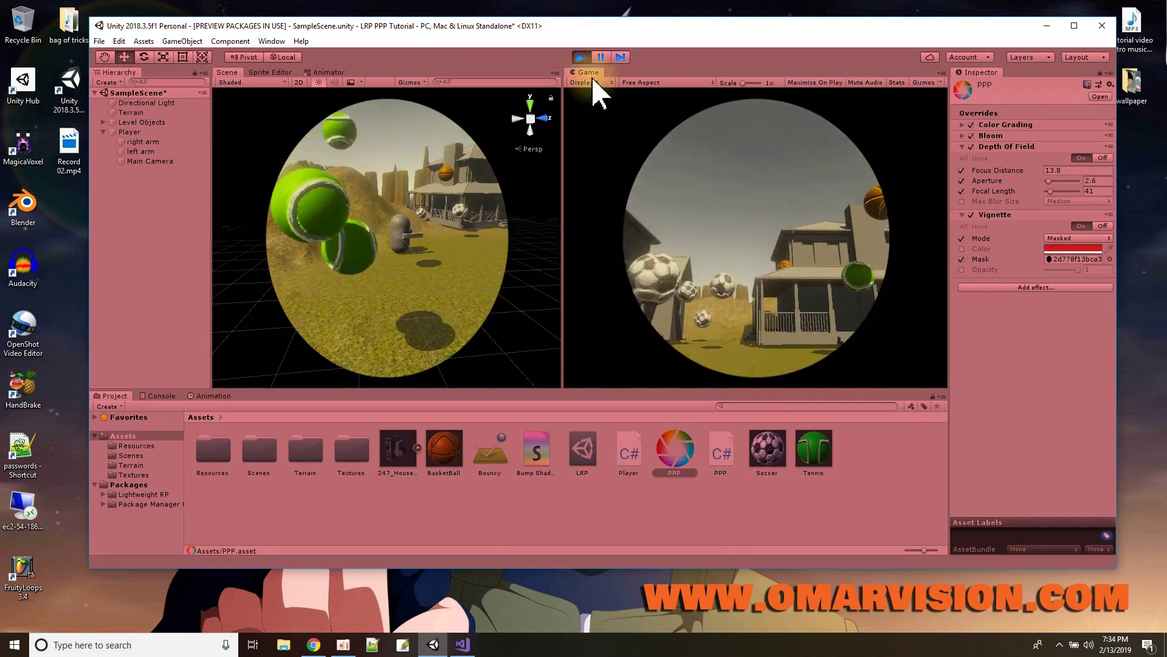
# - Stop Play mode and switch the Vignette Mask to maxresdefault, fixing its import settings
pyautogui.click(581, 57)
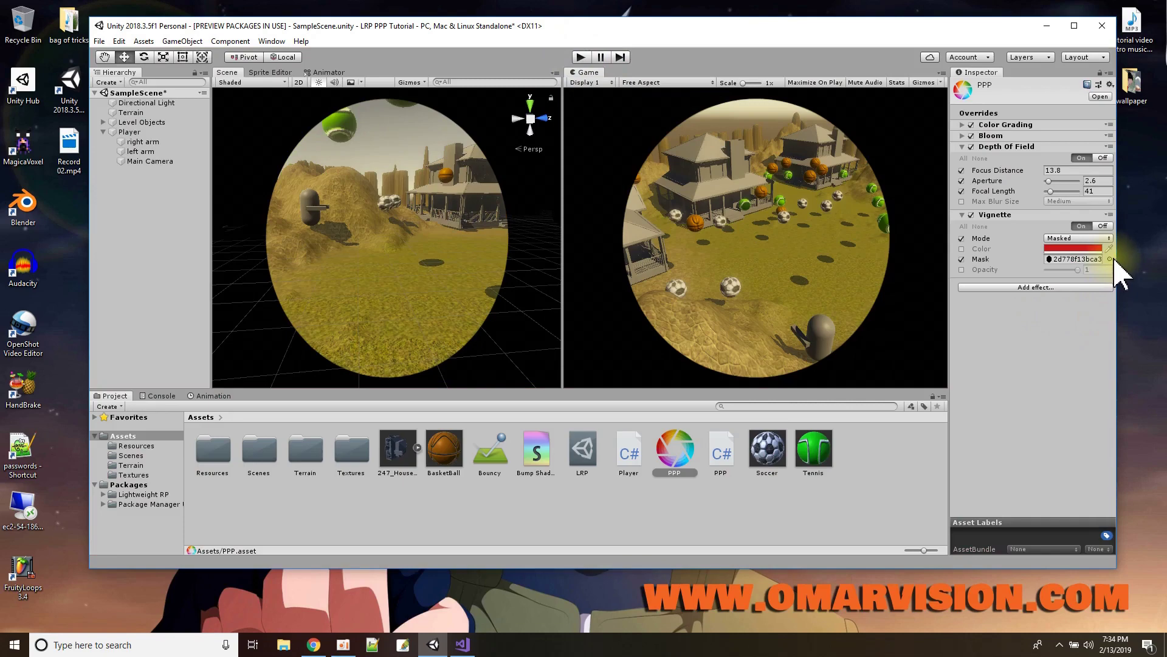
pyautogui.click(1110, 259)
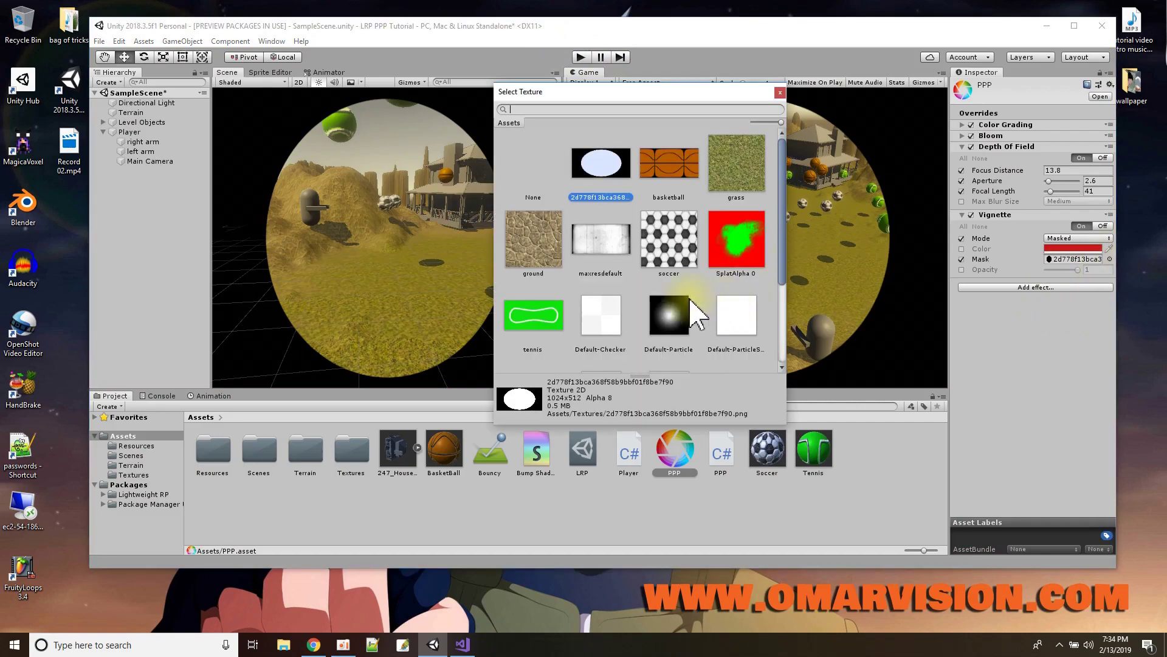
pyautogui.click(593, 250)
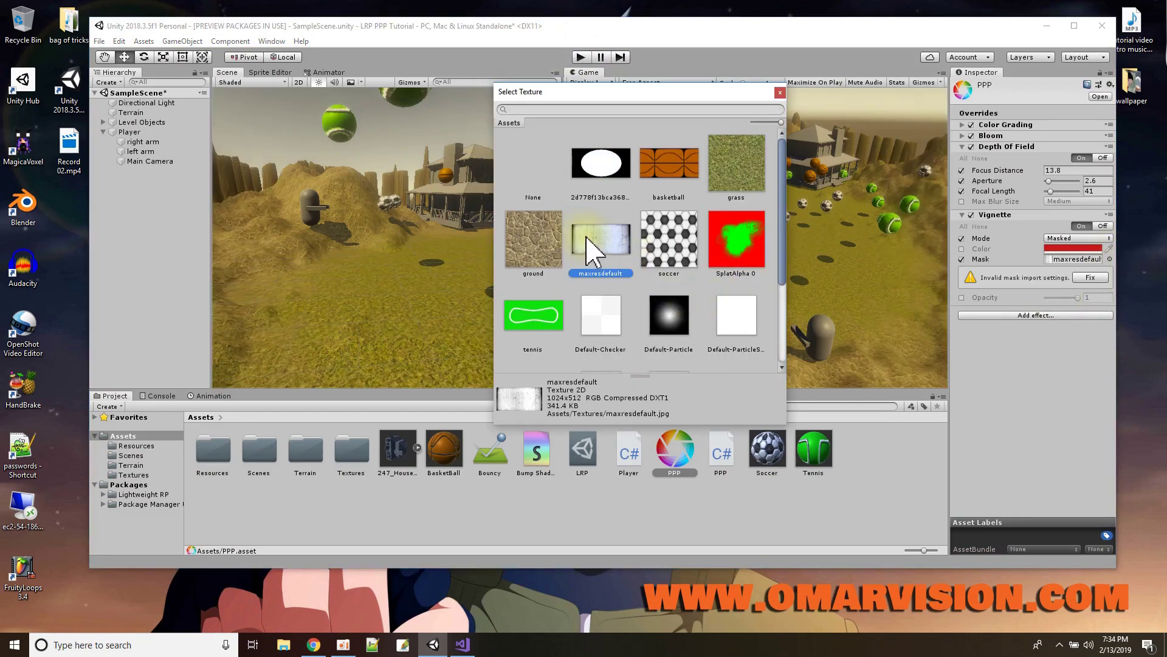
pyautogui.doubleClick(586, 249)
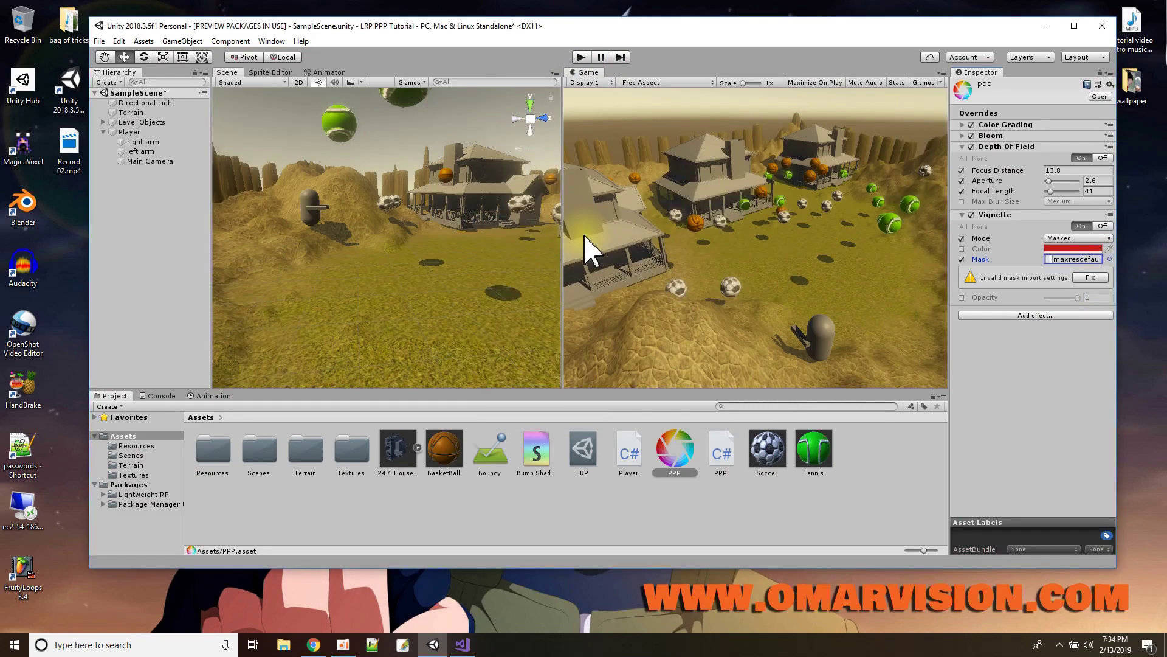
pyautogui.click(1089, 278)
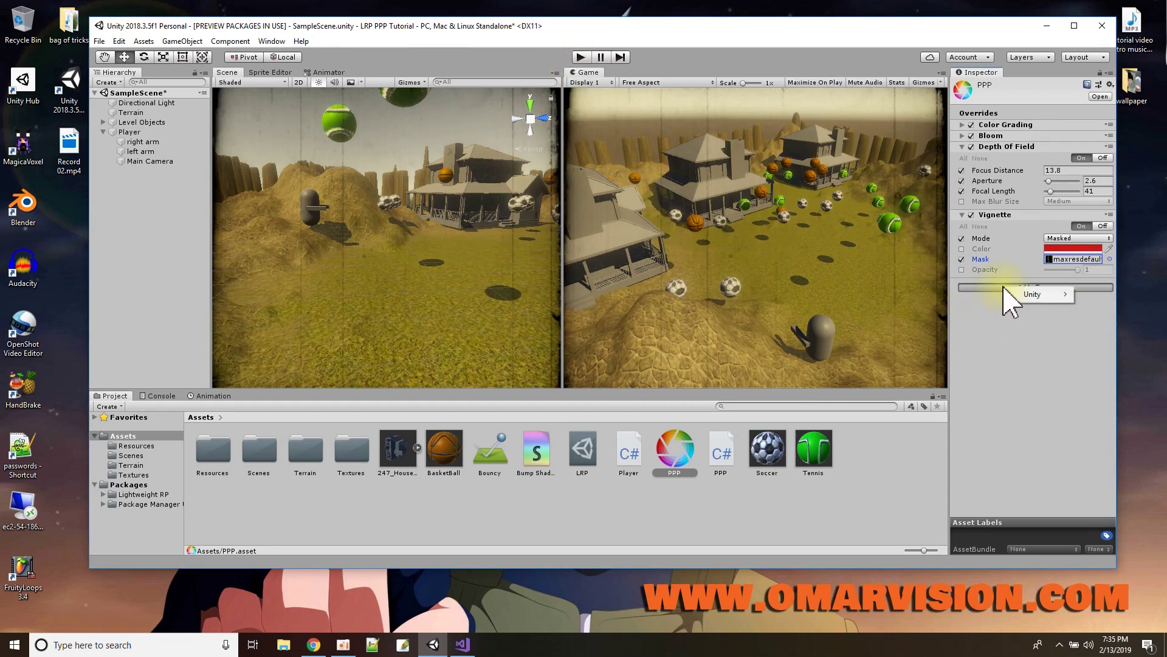
# - Dismiss the Add effect list without adding anything and nudge the Unity window down-right
pyautogui.moveTo(1012, 294)
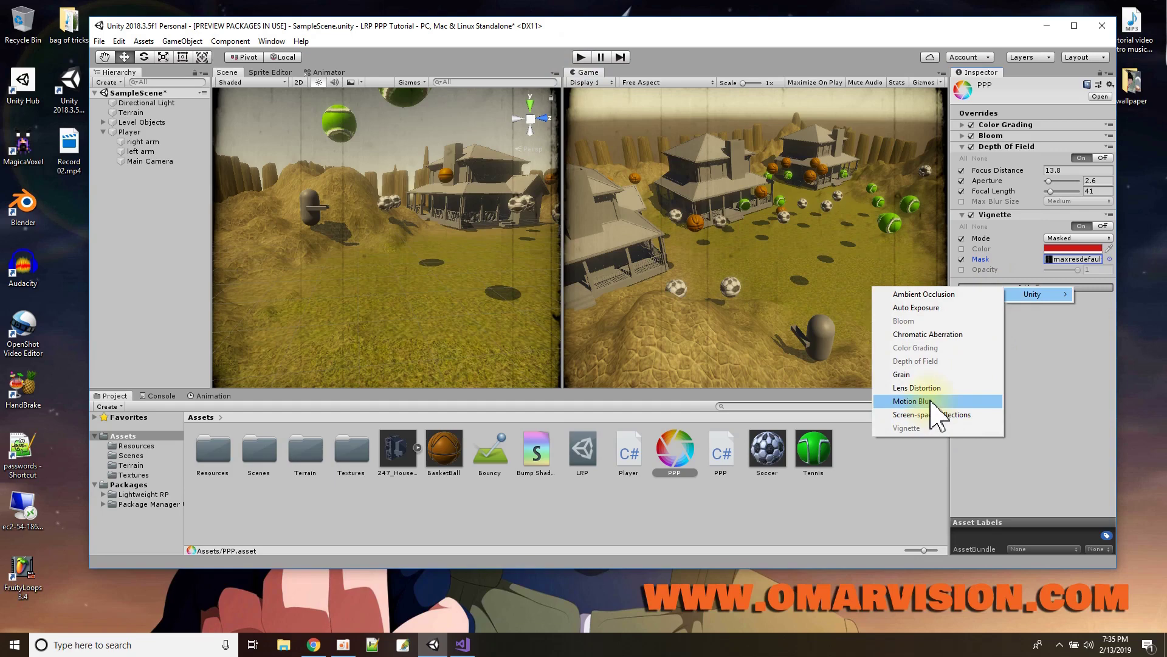
pyautogui.click(1045, 368)
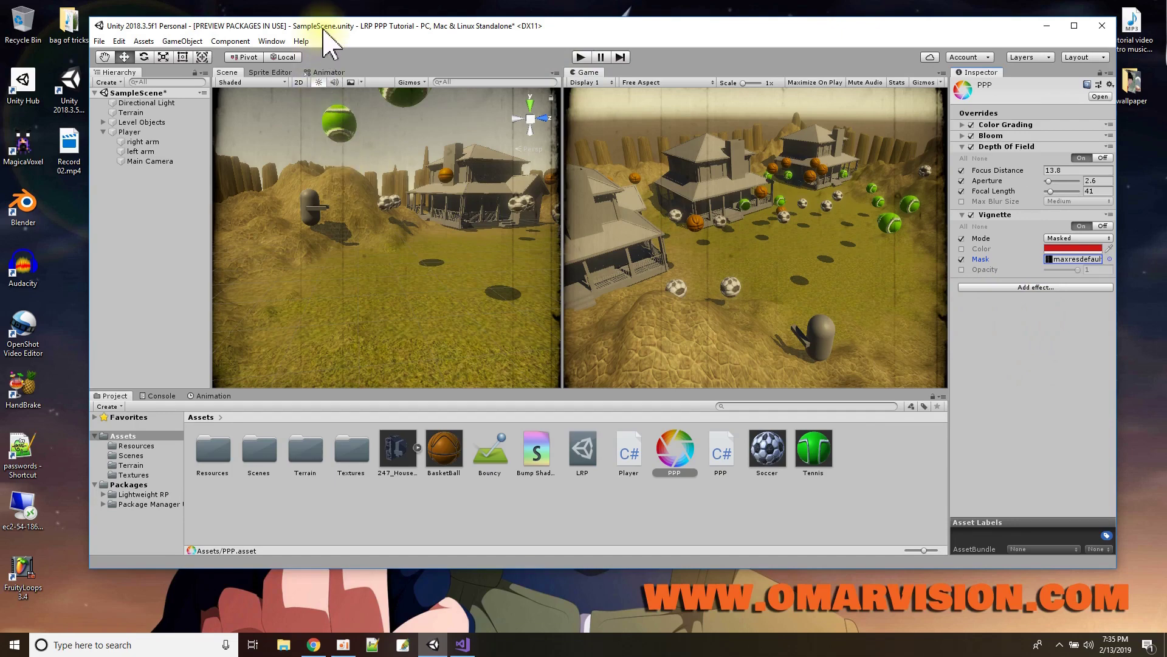
pyautogui.moveTo(328, 36); pyautogui.dragTo(341, 48)
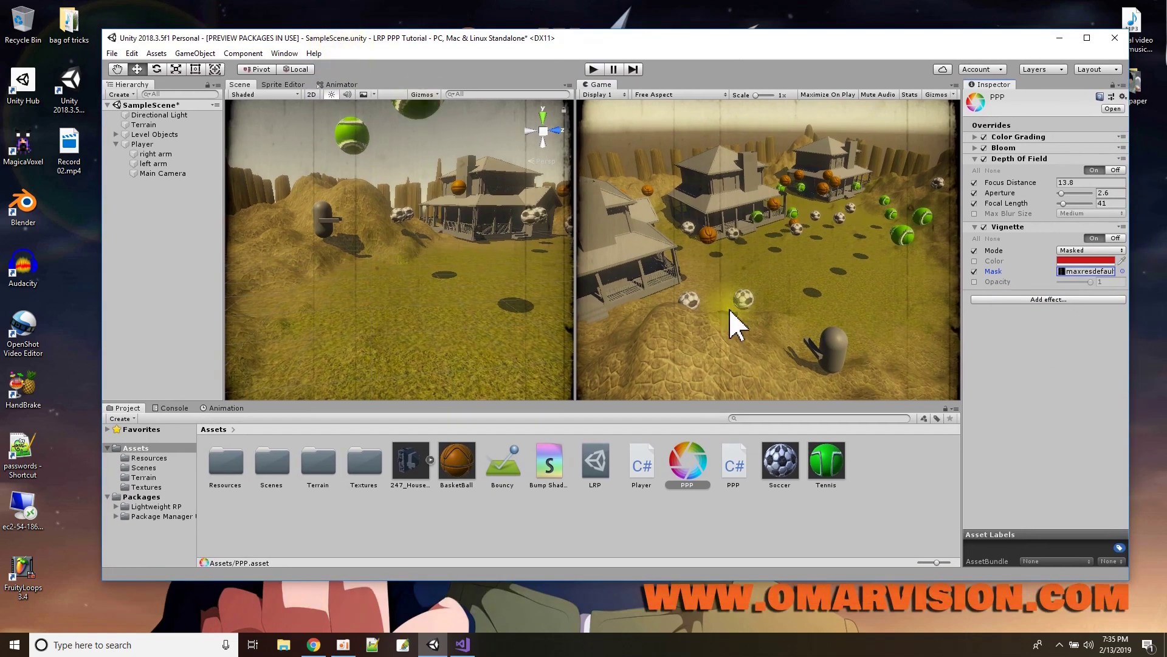